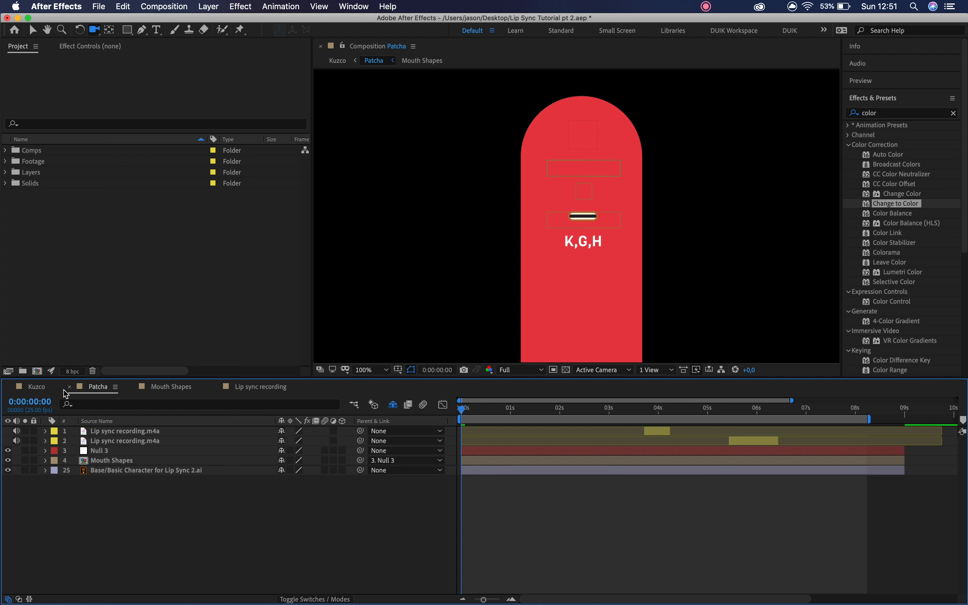
# Play back the Kuzco composition with its audio and return to the start of its timeline.
pyautogui.press('space')
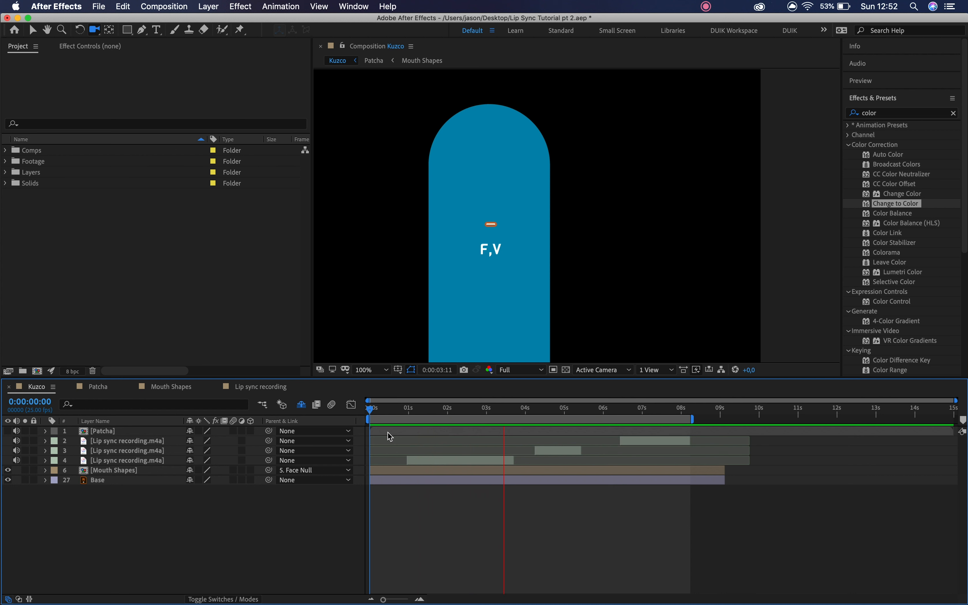
pyautogui.press('XF86AudioRaiseVolume')
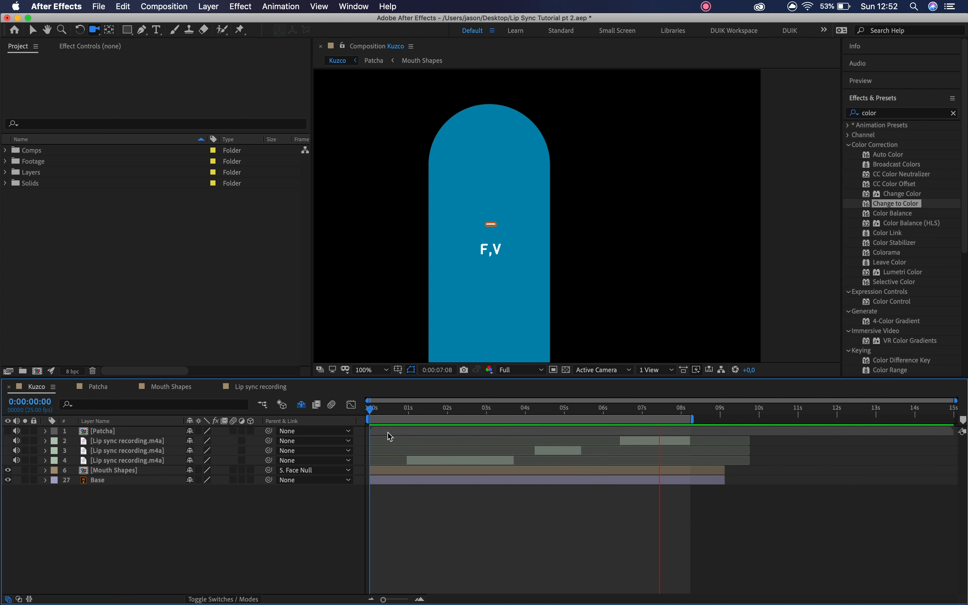
pyautogui.press('space')
pyautogui.moveTo(371, 408)
pyautogui.mouseDown()
pyautogui.moveTo(500, 435)
pyautogui.moveTo(360, 418)
pyautogui.mouseUp()
# In the Patcha composition, go to 0:00:03:18 and reveal the audio waveform of the first Lip sync recording layer.
pyautogui.click(98, 387)
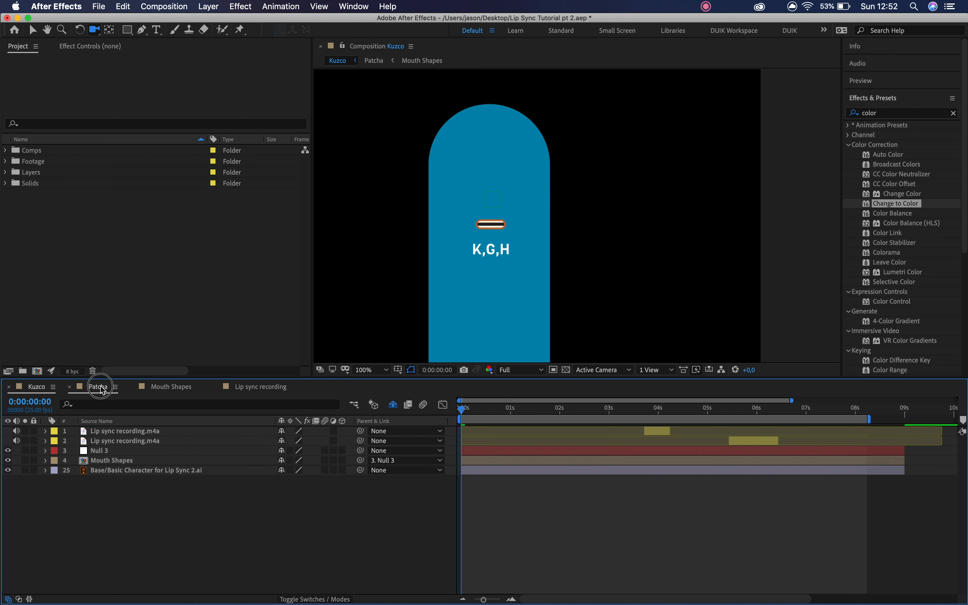
pyautogui.moveTo(481, 413); pyautogui.dragTo(644, 416)
pyautogui.press('space')
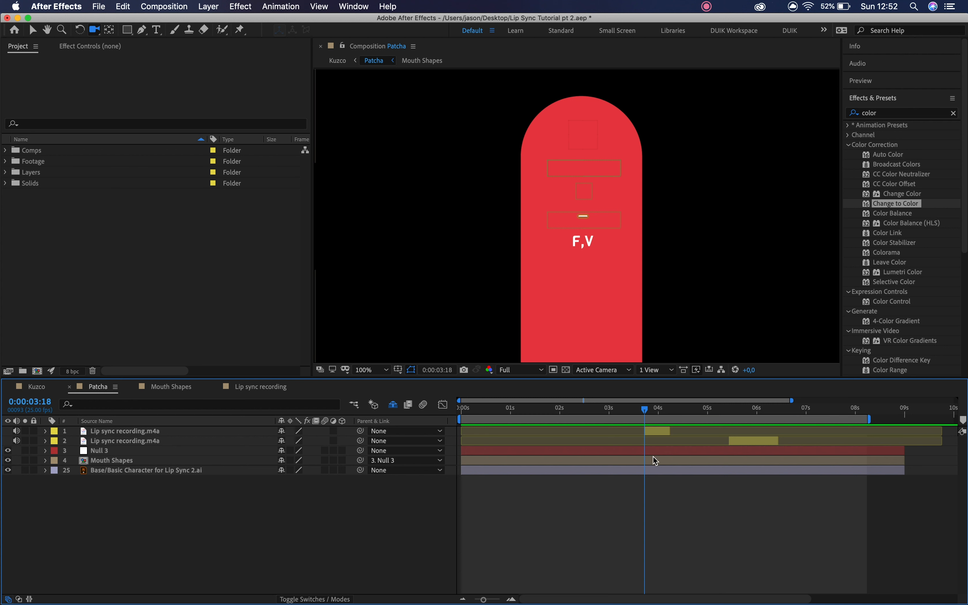
pyautogui.click(657, 430)
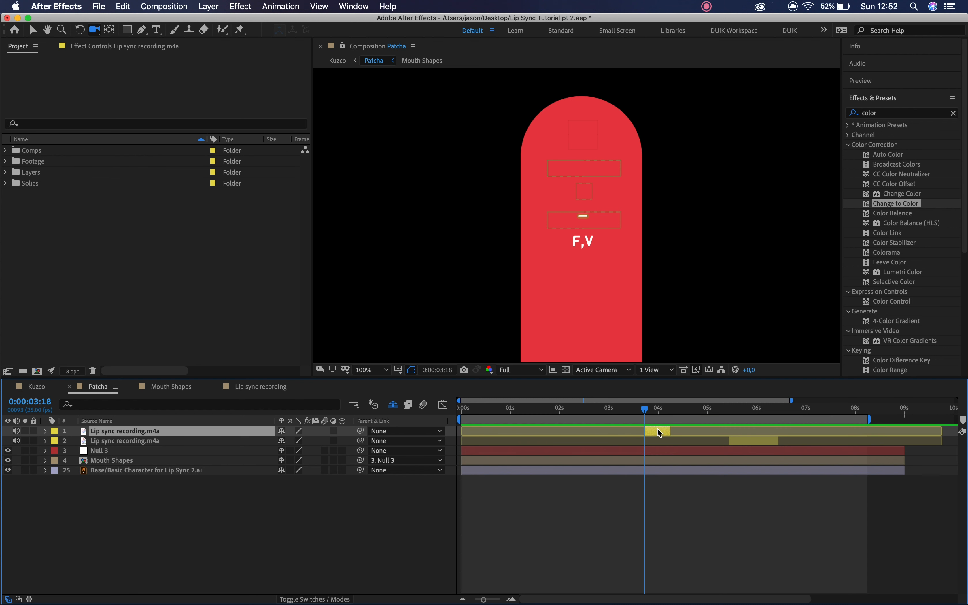
pyautogui.press('l')
pyautogui.press('l')
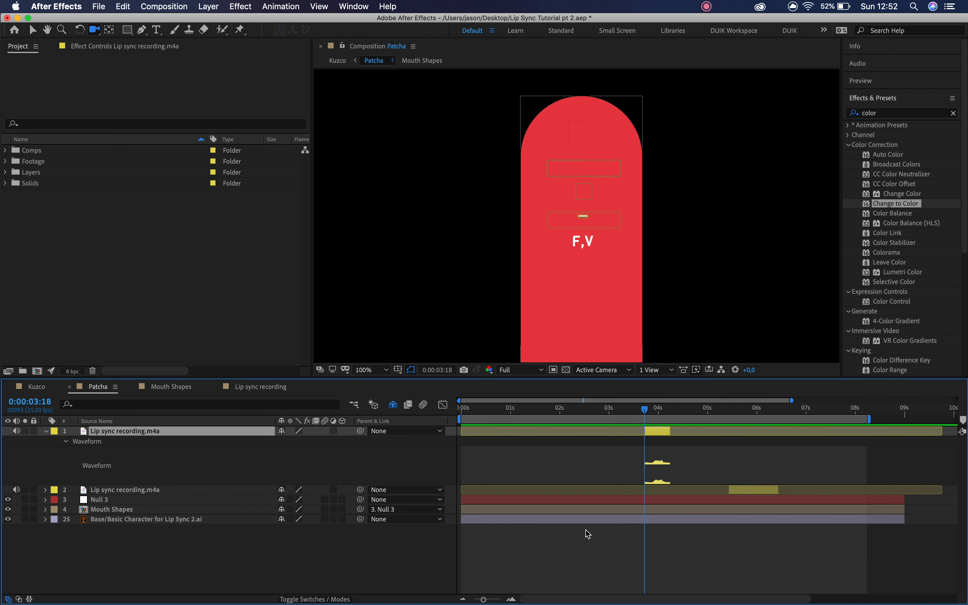
pyautogui.click(511, 598)
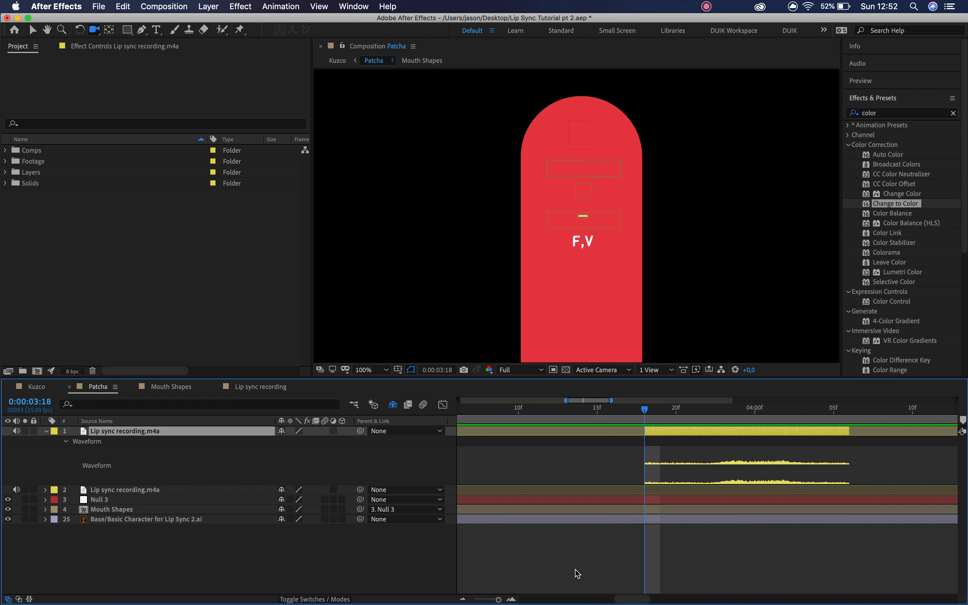
pyautogui.moveTo(705, 523); pyautogui.dragTo(581, 528)
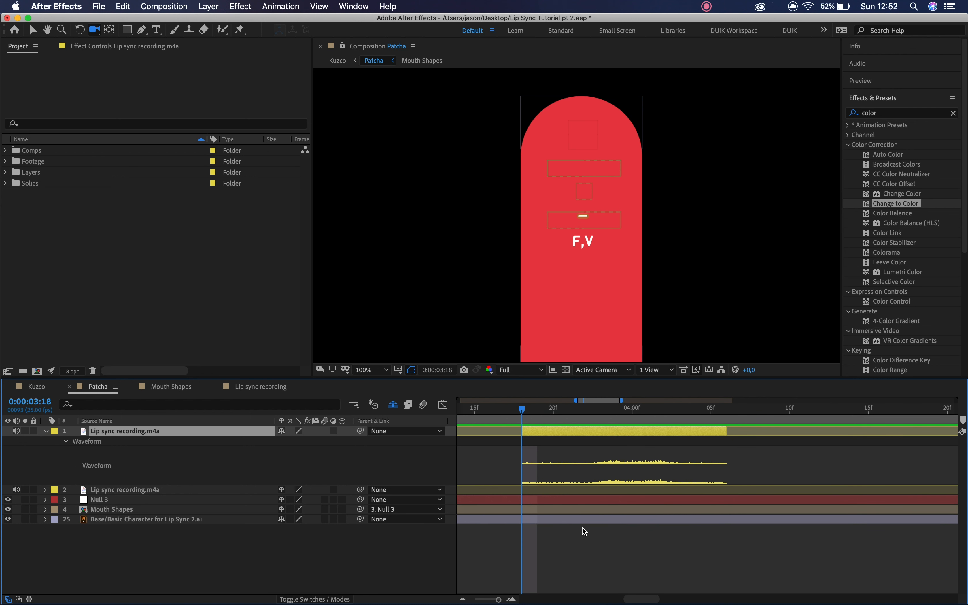
# Listen to the first audio clip and add a composition marker at 0:00:03:21 with the comment "Y".
pyautogui.press('space')
pyautogui.press('space')
pyautogui.moveTo(561, 416); pyautogui.dragTo(602, 410)
pyautogui.moveTo(685, 415)
pyautogui.mouseDown()
pyautogui.moveTo(661, 410)
pyautogui.moveTo(696, 418)
pyautogui.mouseUp()
pyautogui.moveTo(709, 469); pyautogui.dragTo(586, 469)
pyautogui.keyDown('super'); pyautogui.click(567, 411); pyautogui.keyUp('super')
pyautogui.keyDown('super'); pyautogui.click(567, 411); pyautogui.keyUp('super')
pyautogui.moveTo(964, 420)
pyautogui.mouseDown()
pyautogui.moveTo(541, 426)
pyautogui.moveTo(566, 432)
pyautogui.moveTo(569, 418)
pyautogui.mouseUp()
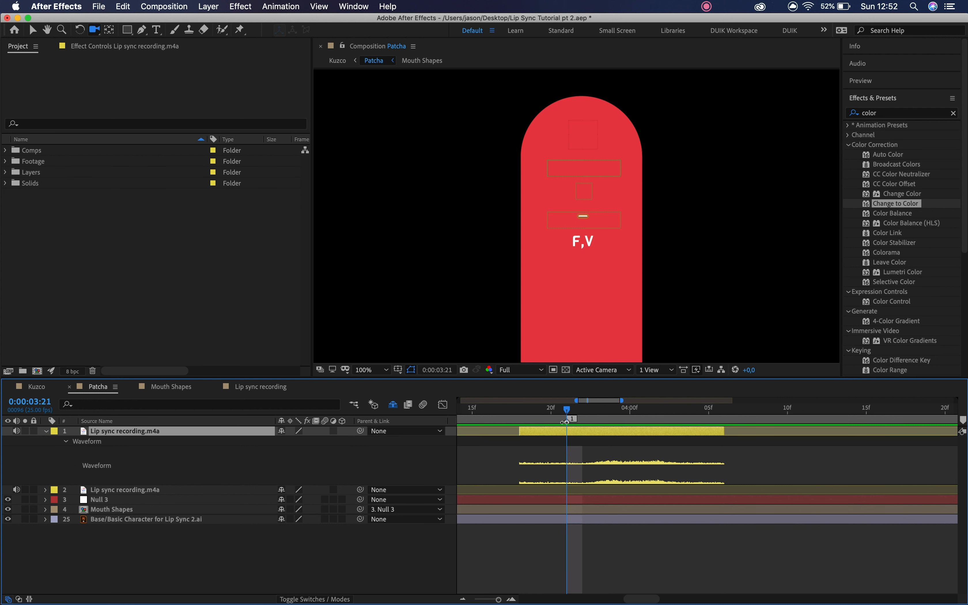
pyautogui.doubleClick(565, 422)
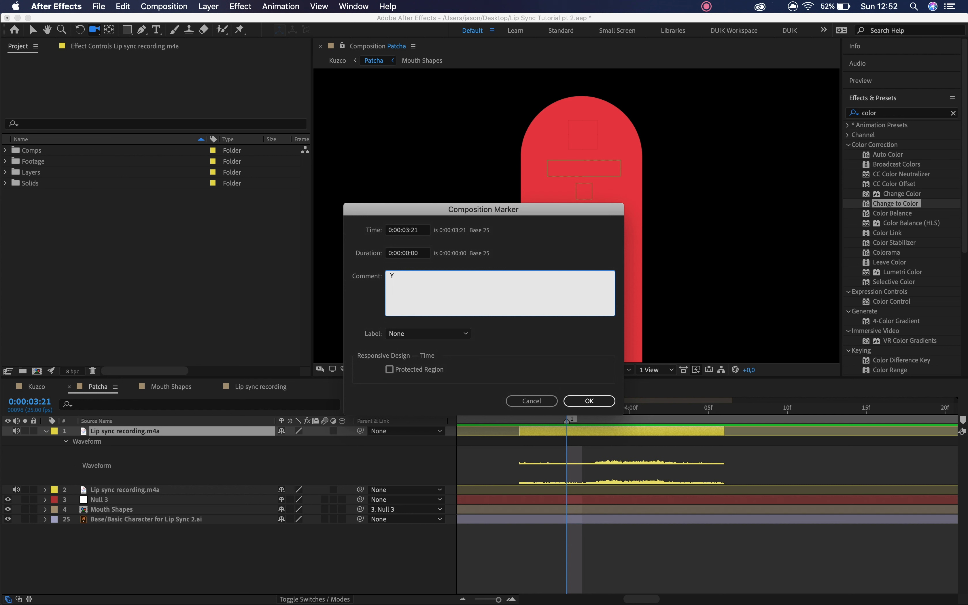
pyautogui.click(576, 402)
# Add a composition marker at 0:00:03:23 with the comment "U".
pyautogui.press('space')
pyautogui.press('space')
pyautogui.click(599, 416)
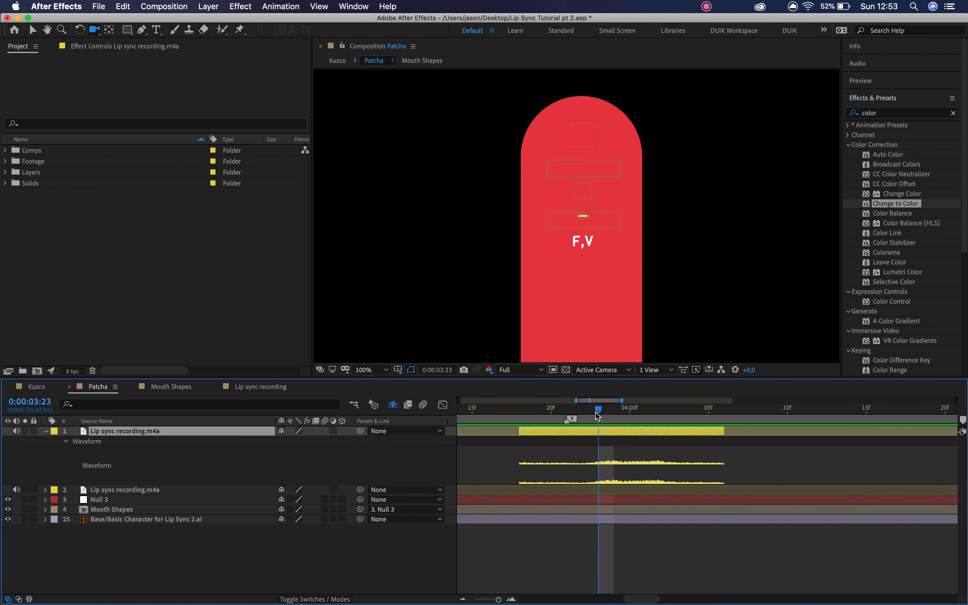
pyautogui.moveTo(962, 421); pyautogui.dragTo(597, 431)
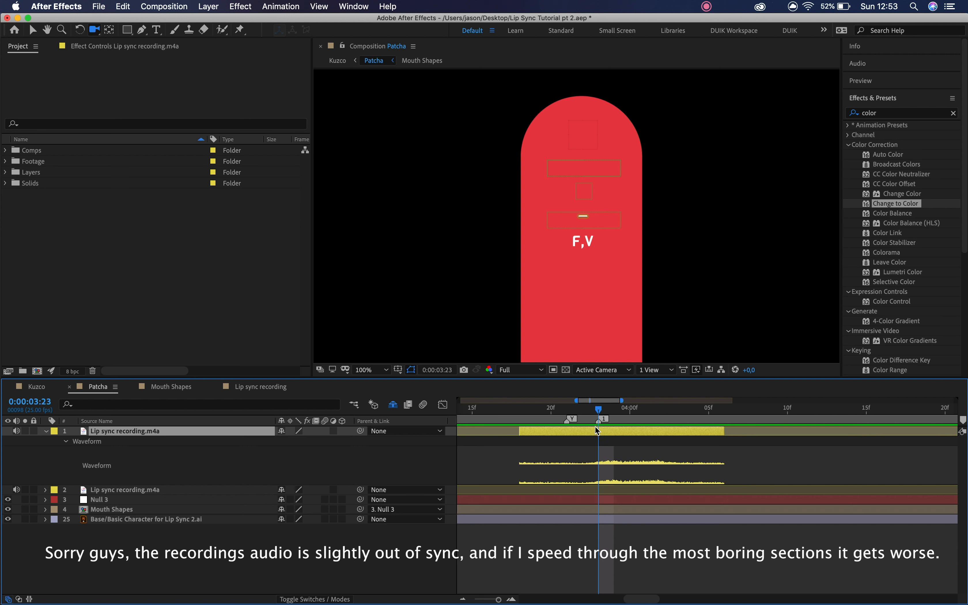
pyautogui.doubleClick(599, 424)
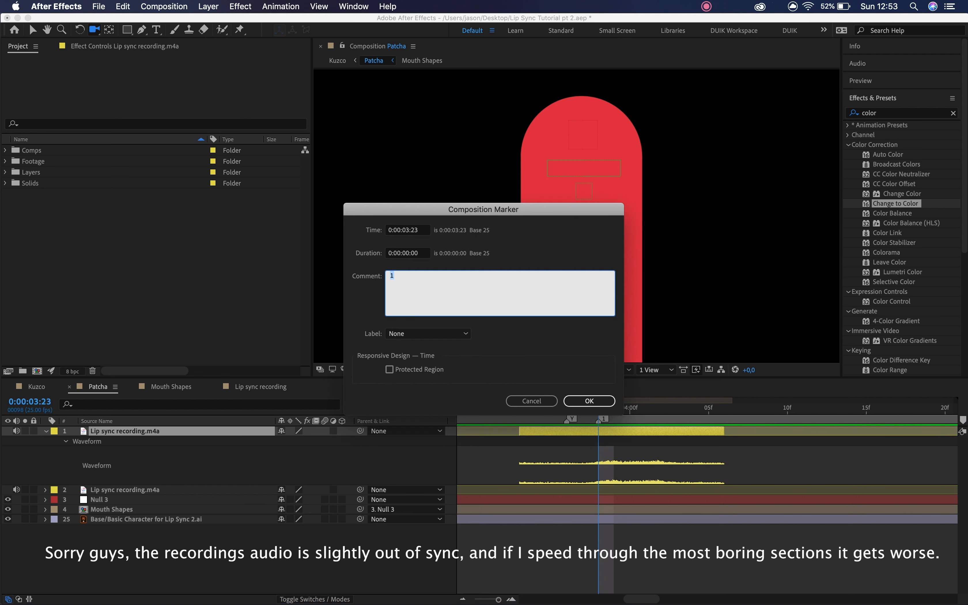
pyautogui.click(612, 402)
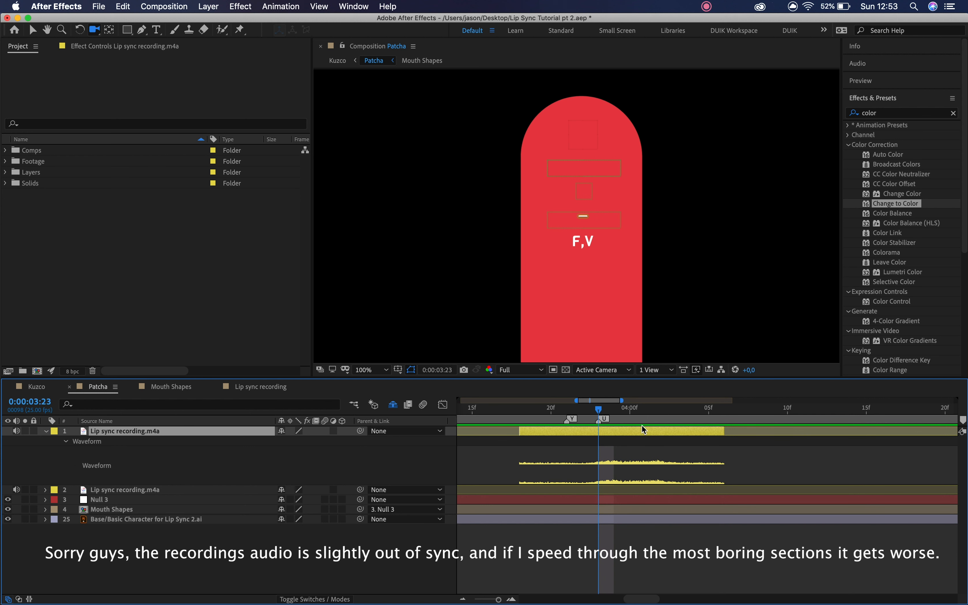
# Add a composition marker at 0:00:04:00 with the comment "P".
pyautogui.moveTo(630, 409); pyautogui.dragTo(635, 414)
pyautogui.moveTo(963, 421); pyautogui.dragTo(633, 428)
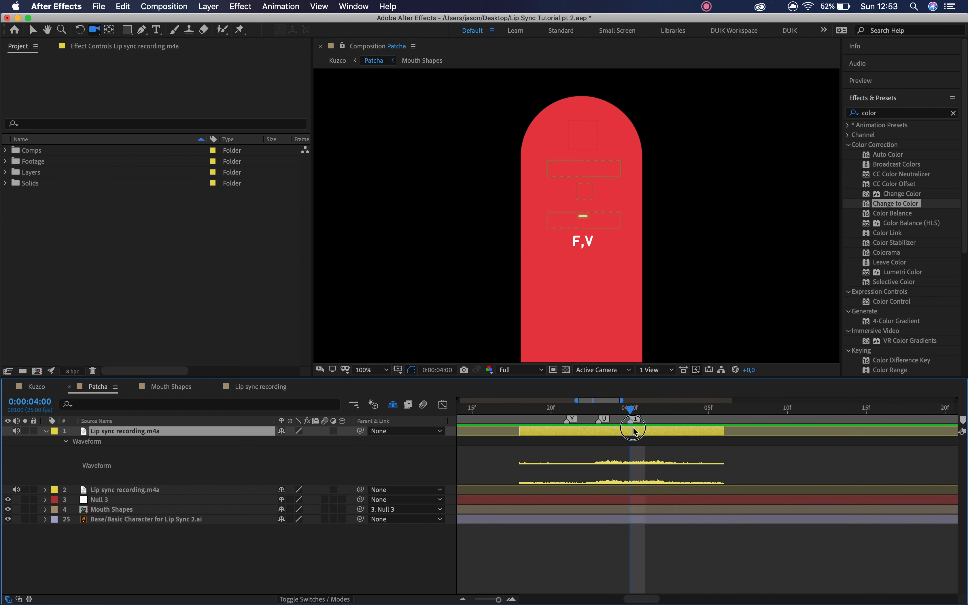
pyautogui.doubleClick(630, 422)
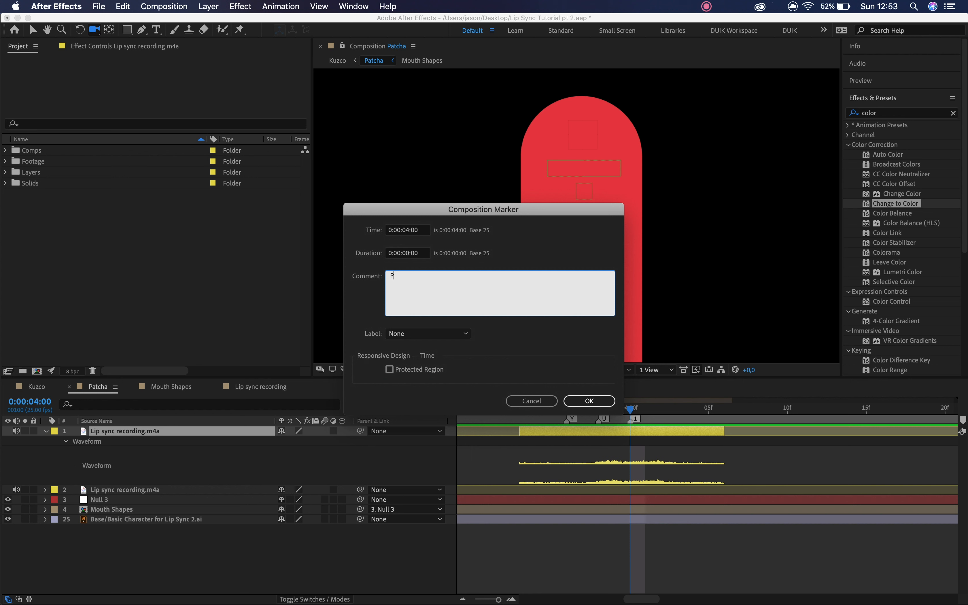
pyautogui.write('P')
pyautogui.click(588, 400)
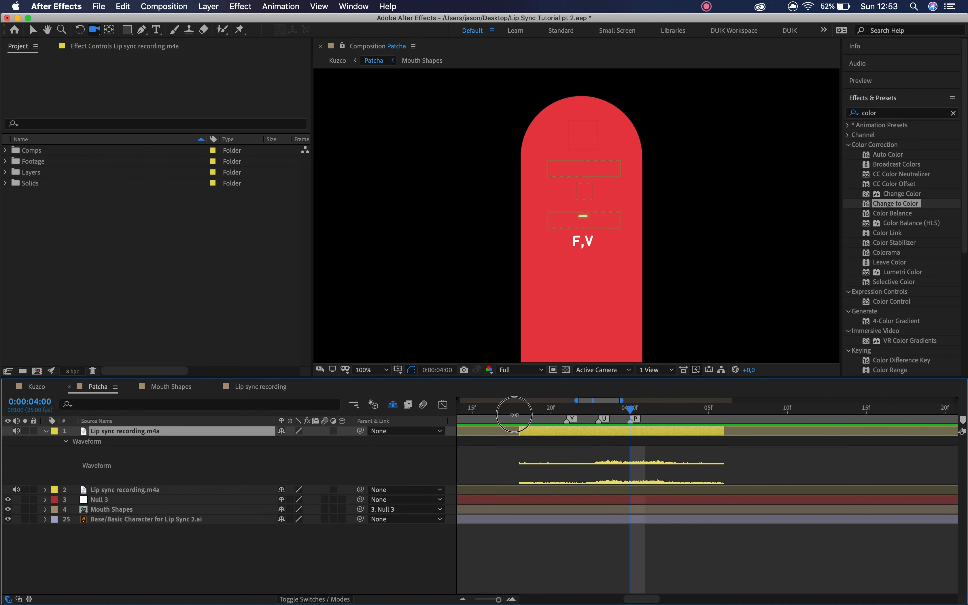
# Limit the work area to the first audio clip, from 0:00:03:18 to 0:00:04:06, and preview it.
pyautogui.moveTo(506, 412); pyautogui.dragTo(756, 409)
pyautogui.click(770, 408)
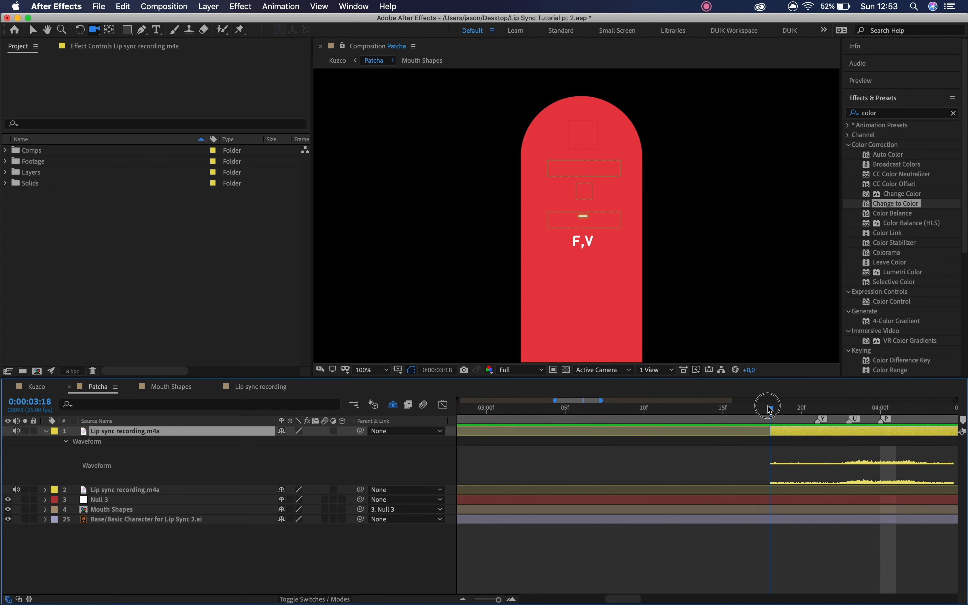
pyautogui.moveTo(805, 457); pyautogui.dragTo(555, 473)
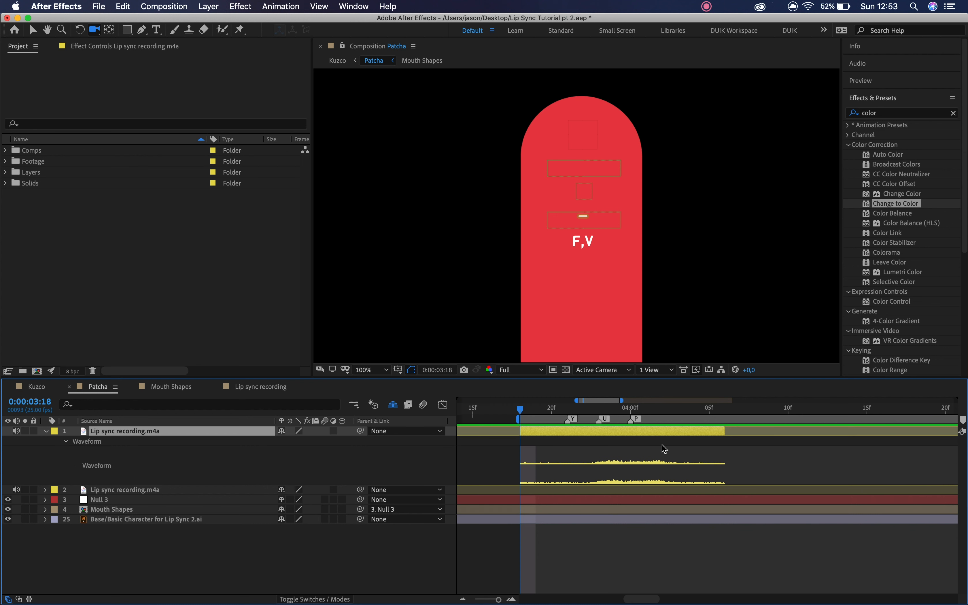
pyautogui.click(728, 408)
pyautogui.press('n')
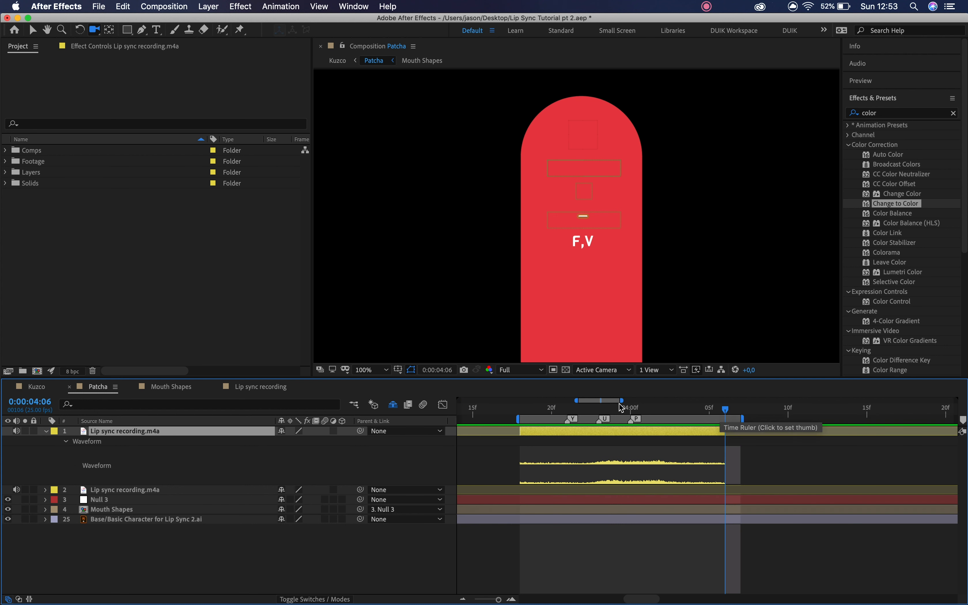
pyautogui.press('space')
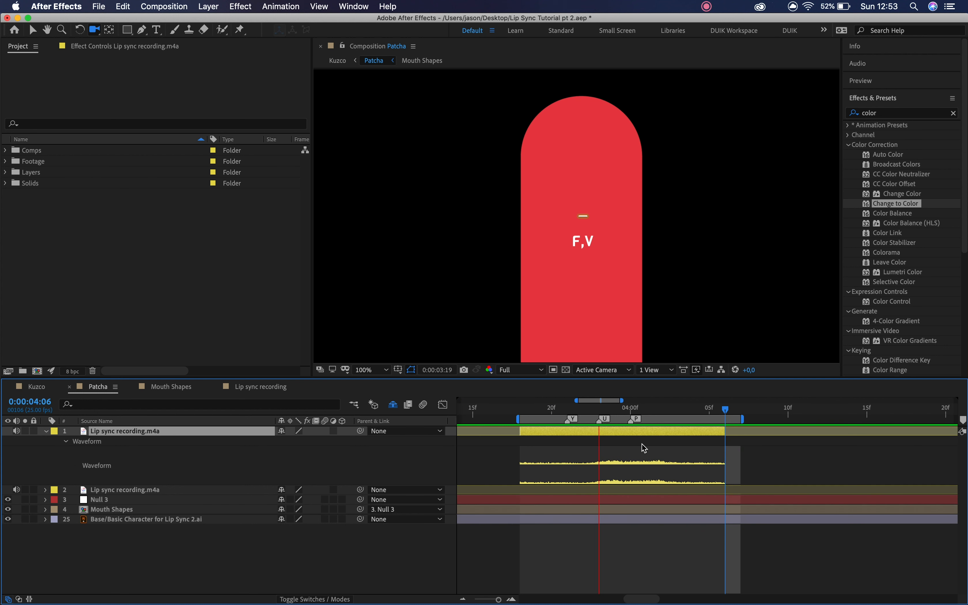
pyautogui.press('space')
# Set the work area slightly wider than the first audio clip, from about 0:00:03:13 to 0:00:04:10.
pyautogui.moveTo(743, 419); pyautogui.dragTo(854, 419)
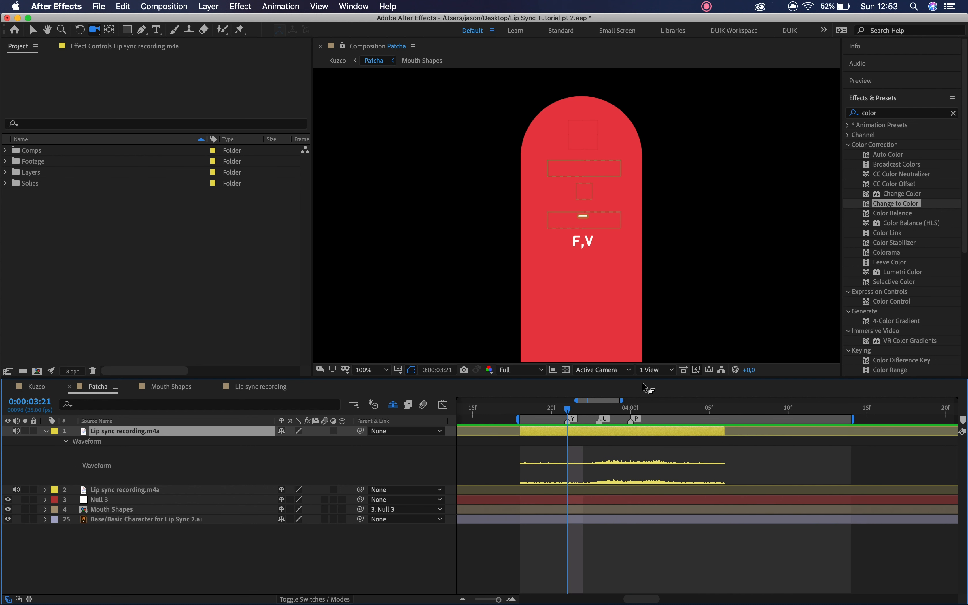
pyautogui.moveTo(518, 419); pyautogui.dragTo(459, 419)
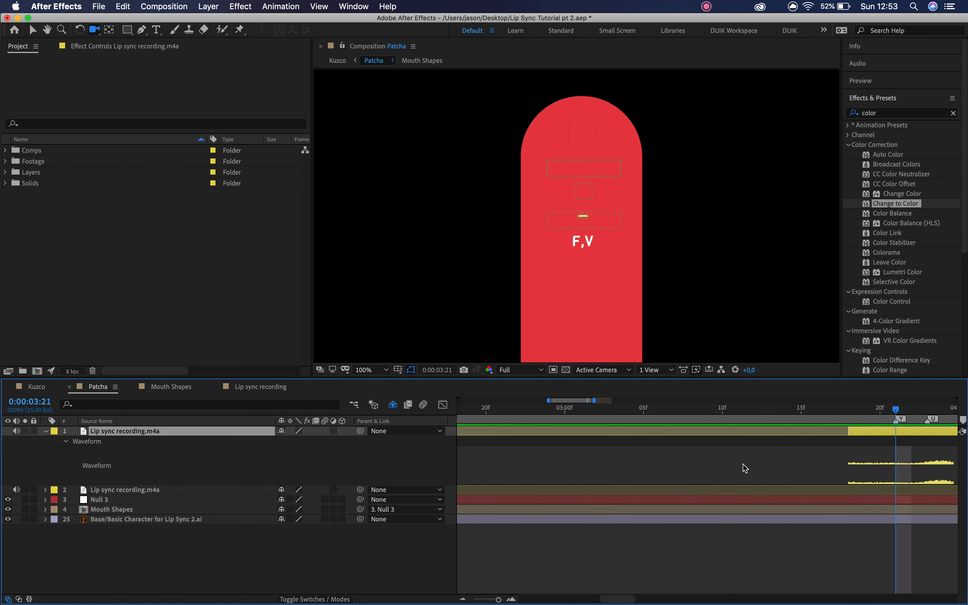
pyautogui.hscroll(6, 744, 468)
pyautogui.click(619, 413)
pyautogui.press('space')
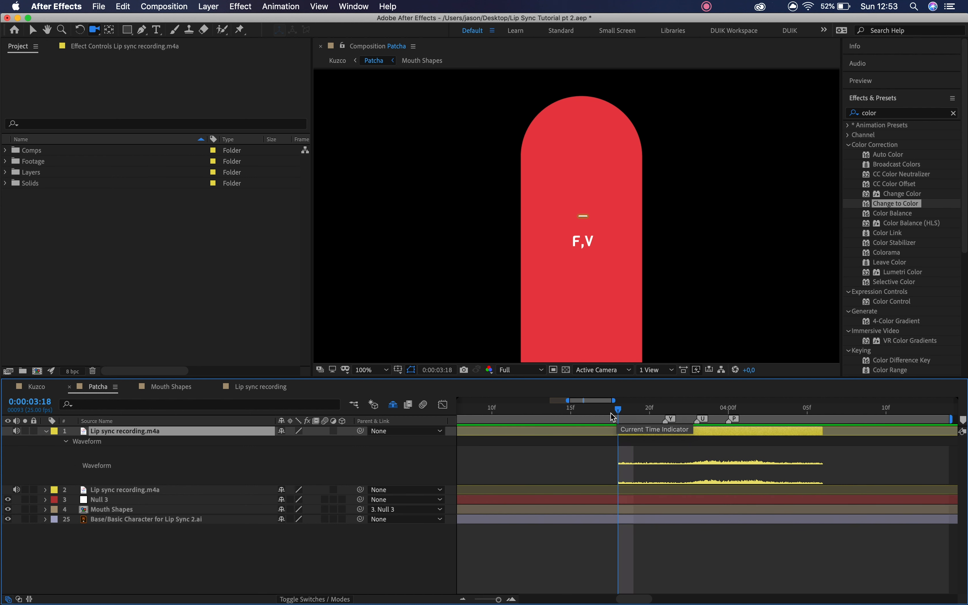
pyautogui.doubleClick(463, 600)
pyautogui.click(559, 410)
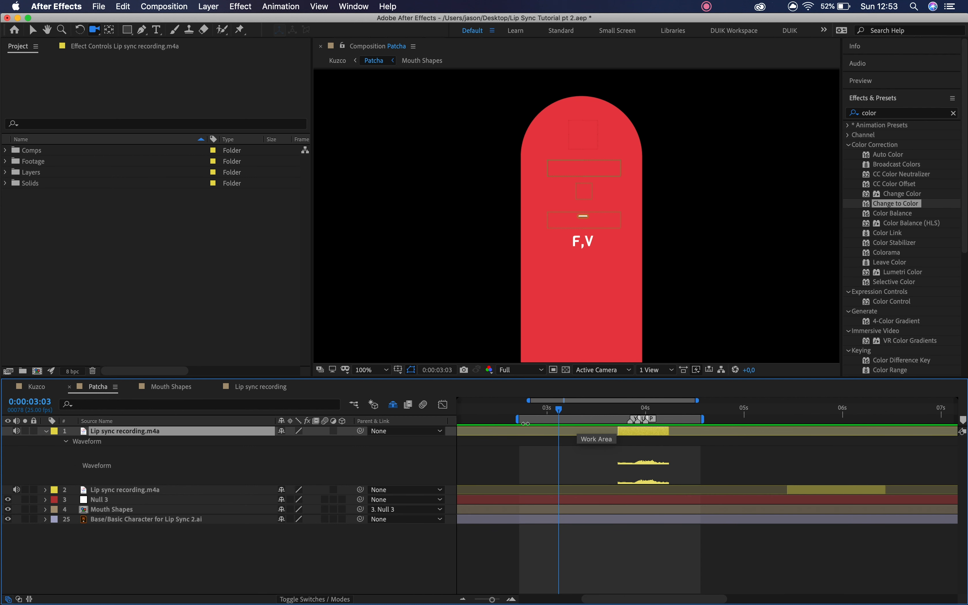
pyautogui.moveTo(525, 423); pyautogui.dragTo(597, 420)
pyautogui.moveTo(705, 420); pyautogui.dragTo(688, 419)
pyautogui.moveTo(619, 410); pyautogui.dragTo(602, 415)
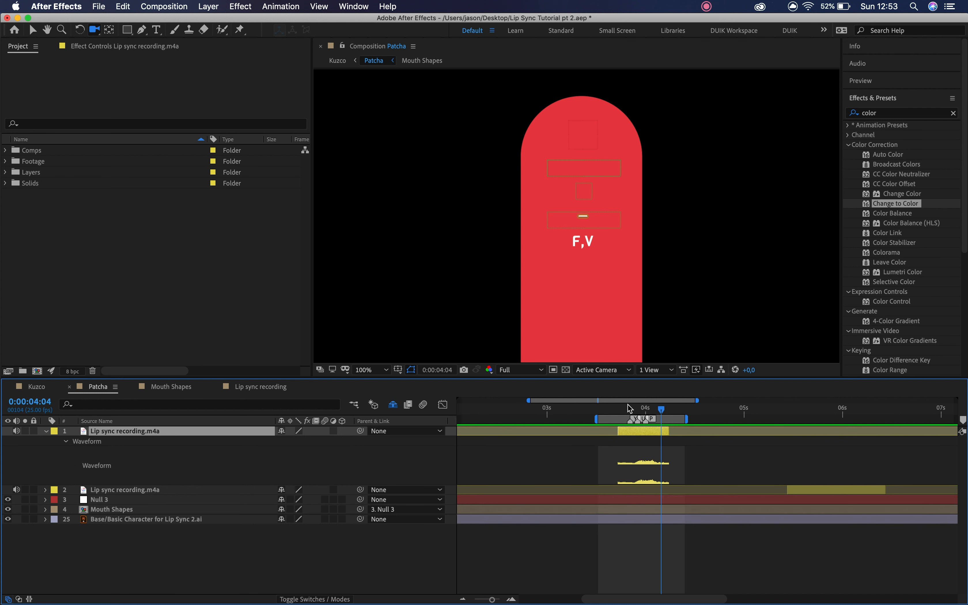
# Show the Time Remap property of the Mouth Shapes layer and add a keyframe at 0:00:03:18.
pyautogui.click(162, 573)
pyautogui.click(130, 432)
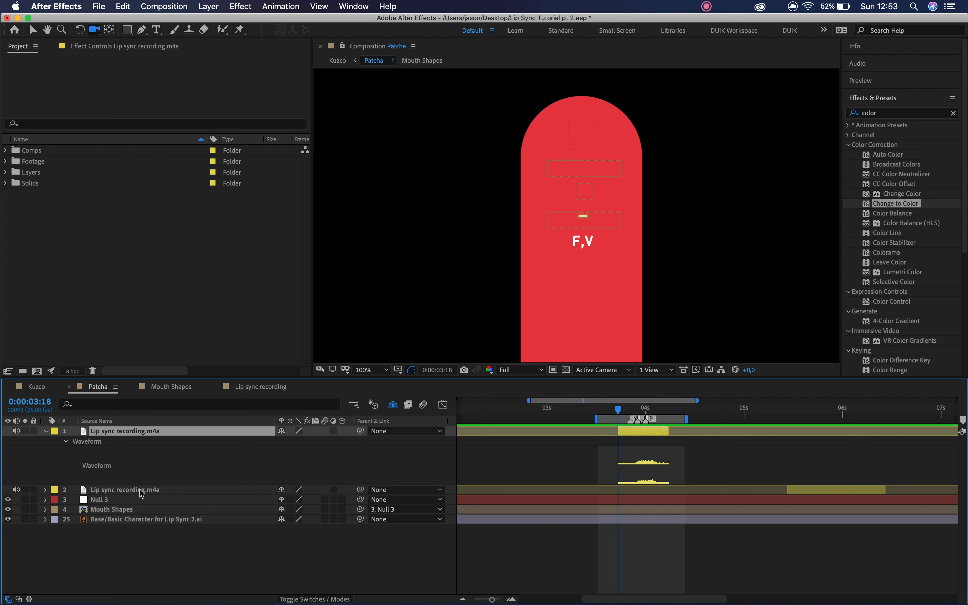
pyautogui.click(115, 511)
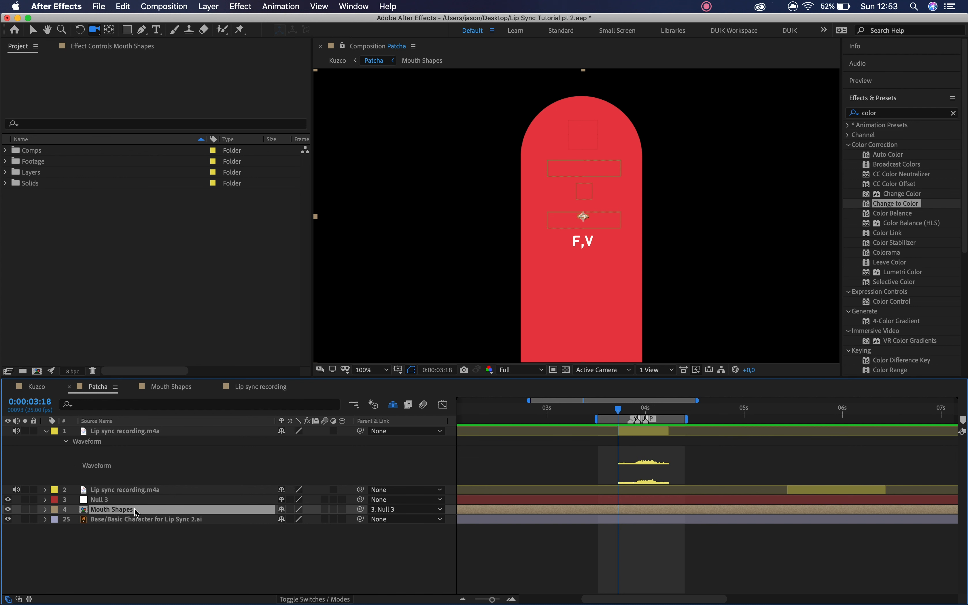
pyautogui.press('super+alt+t')
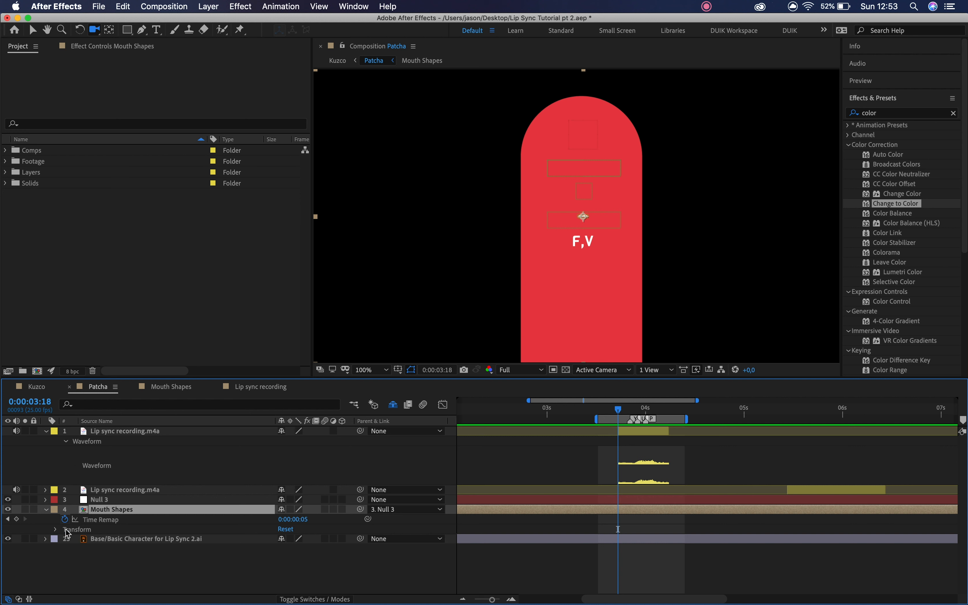
pyautogui.click(16, 519)
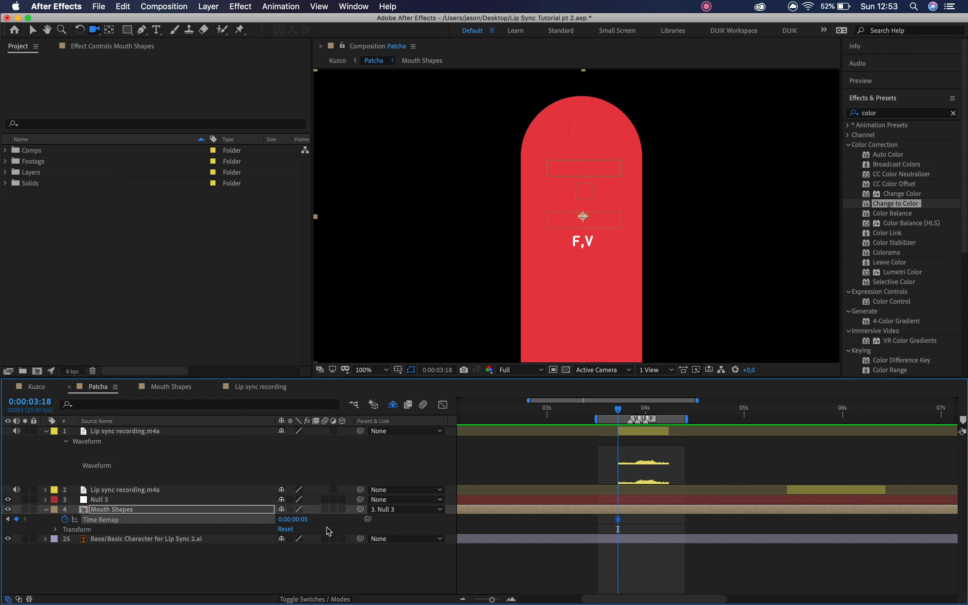
# Set the Mouth Shapes layer's Time Remap keyframe at 0:00:03:18 to 0:00:00:11 for the "M, Rest" mouth shape.
pyautogui.click(601, 500)
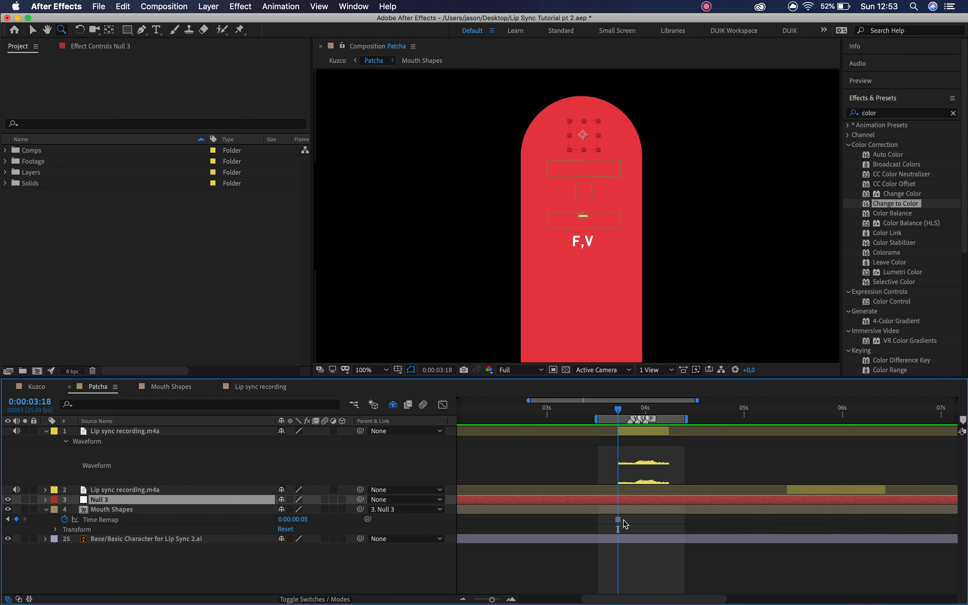
pyautogui.press('=')
pyautogui.press('=')
pyautogui.moveTo(624, 522); pyautogui.dragTo(556, 522)
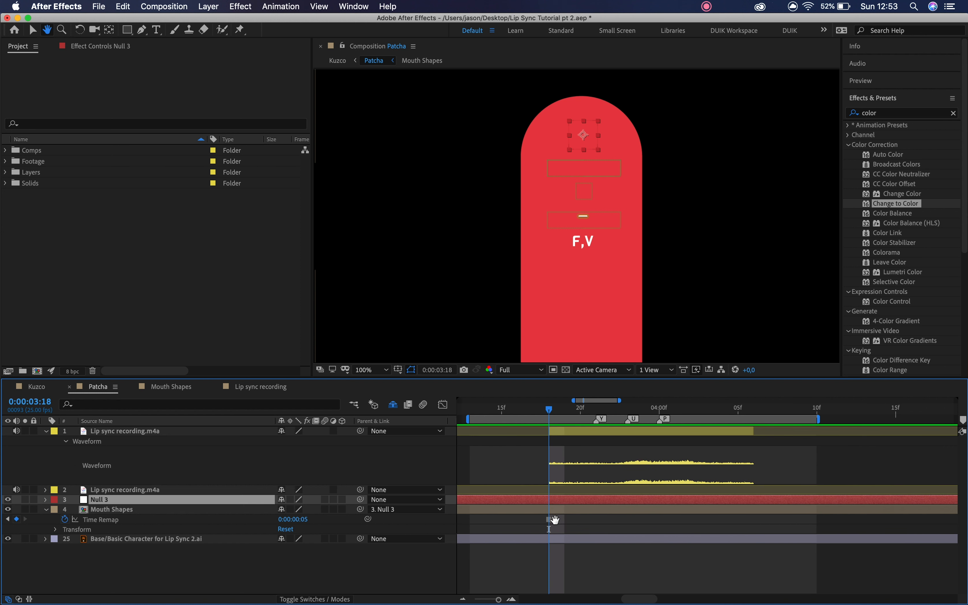
pyautogui.click(142, 509)
pyautogui.press('v')
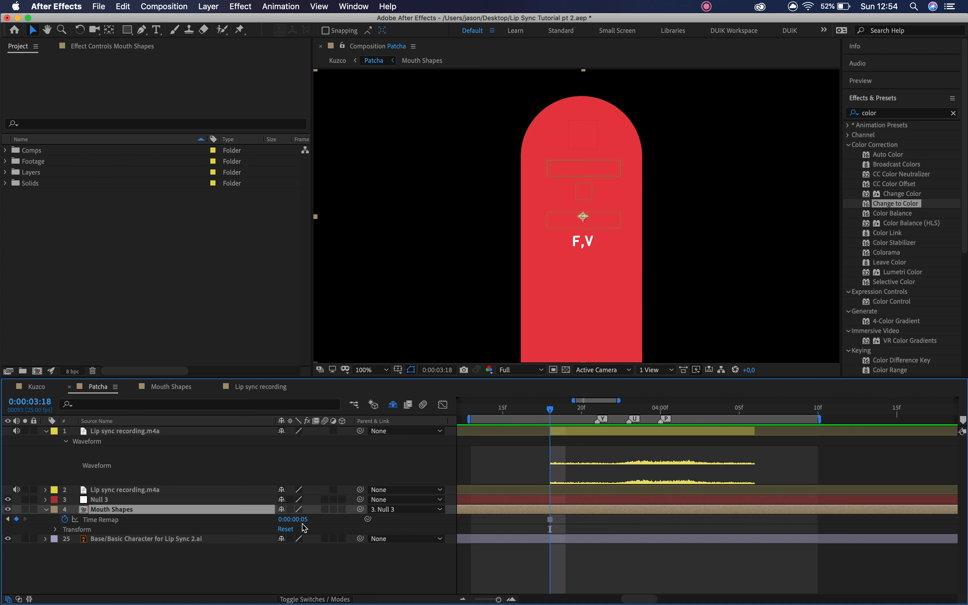
pyautogui.moveTo(301, 520); pyautogui.dragTo(339, 520)
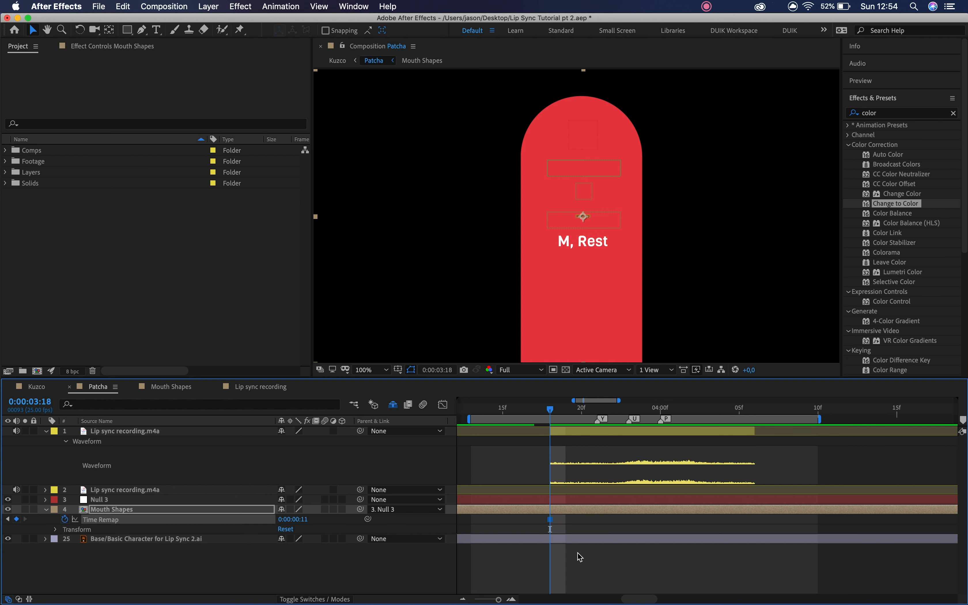
# Examine the frames of the Mouth Shapes composition for a mouth shape that suits the Y marker at 0:00:03:21.
pyautogui.click(597, 409)
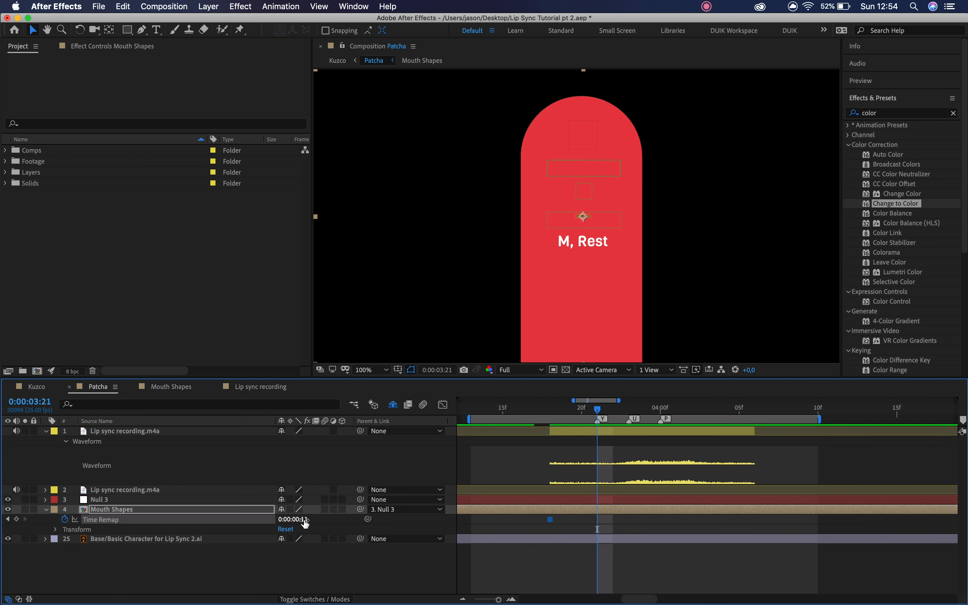
pyautogui.click(161, 393)
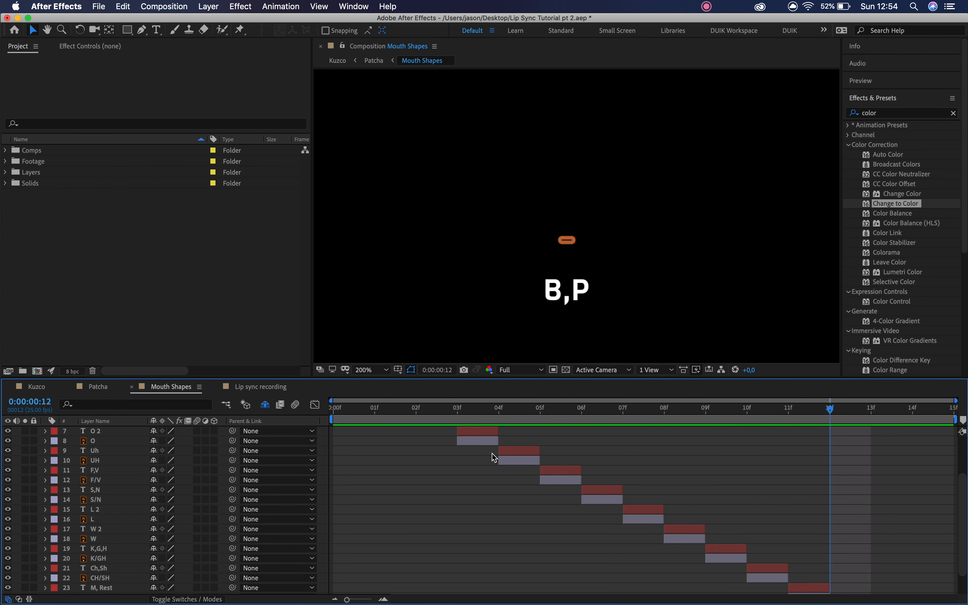
pyautogui.press('Home')
pyautogui.scroll(3, 450, 459)
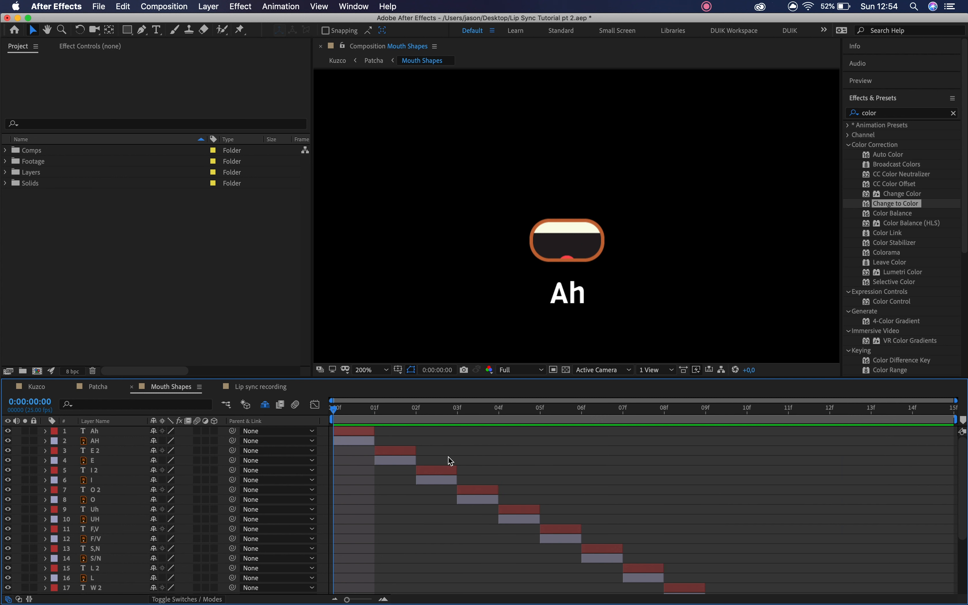
pyautogui.moveTo(338, 414); pyautogui.dragTo(498, 438)
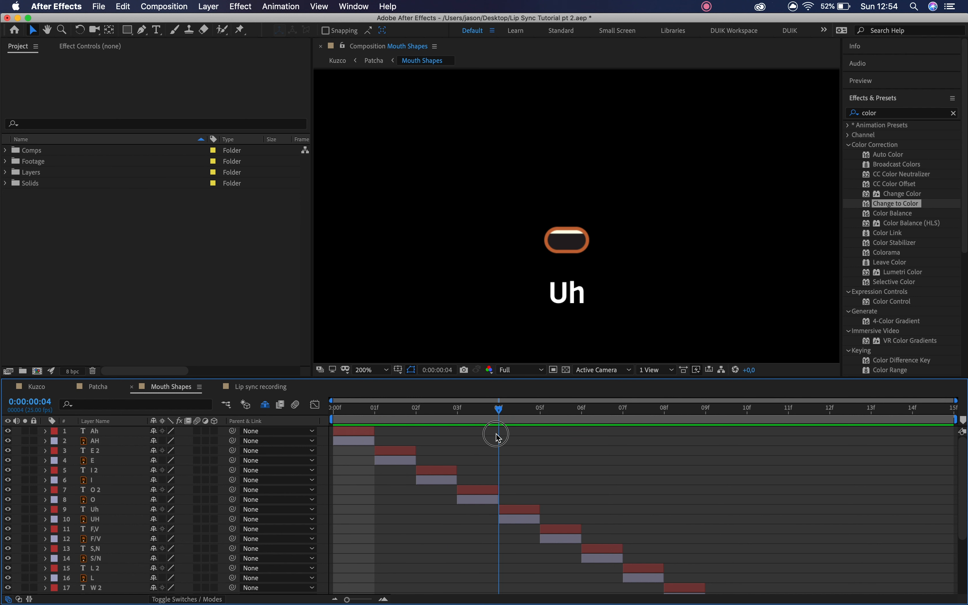
pyautogui.moveTo(498, 438); pyautogui.dragTo(709, 477)
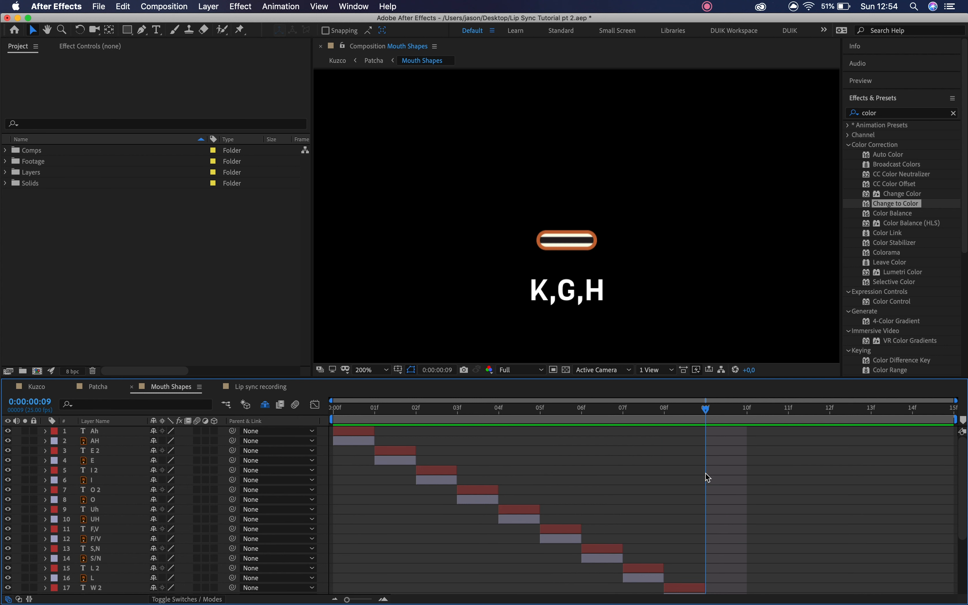
pyautogui.moveTo(705, 406)
pyautogui.mouseDown()
pyautogui.moveTo(783, 417)
pyautogui.moveTo(688, 415)
pyautogui.mouseUp()
pyautogui.click(264, 388)
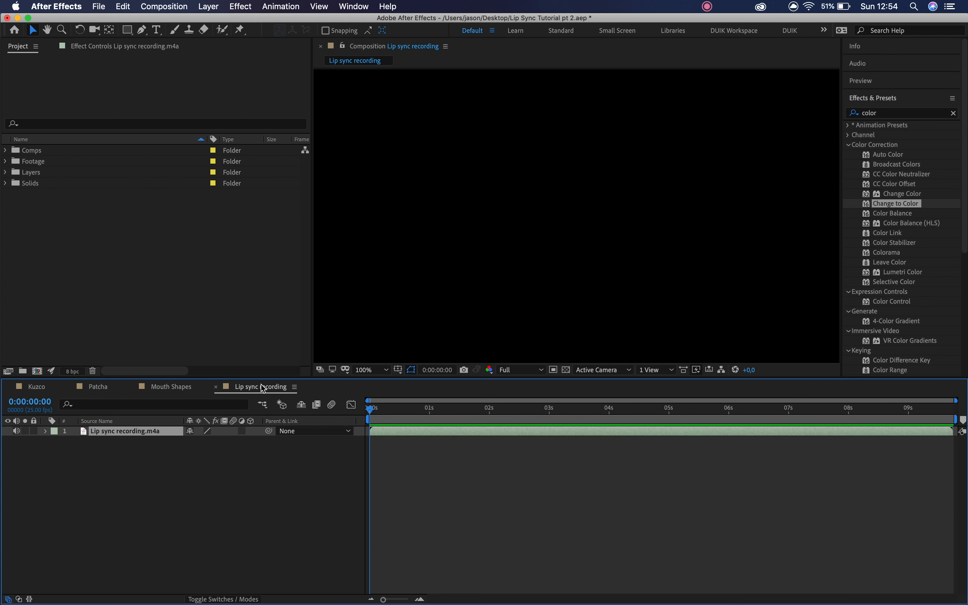
pyautogui.click(112, 388)
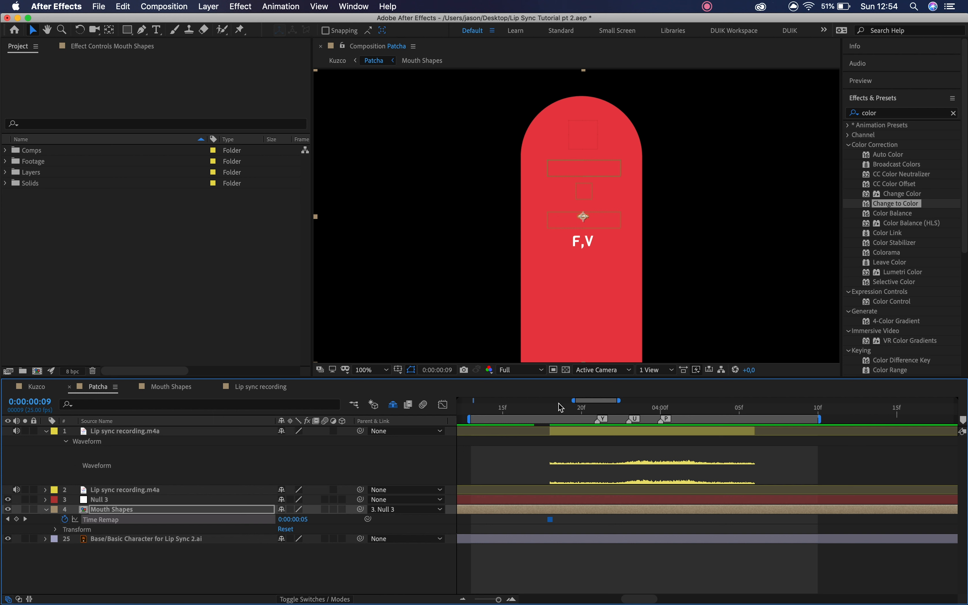
# At the Y marker, 0:00:03:21, keyframe the Mouth Shapes layer's Time Remap at 0:00:00:09 for the "K,G,H" mouth shape.
pyautogui.click(565, 410)
pyautogui.moveTo(565, 413); pyautogui.dragTo(598, 409)
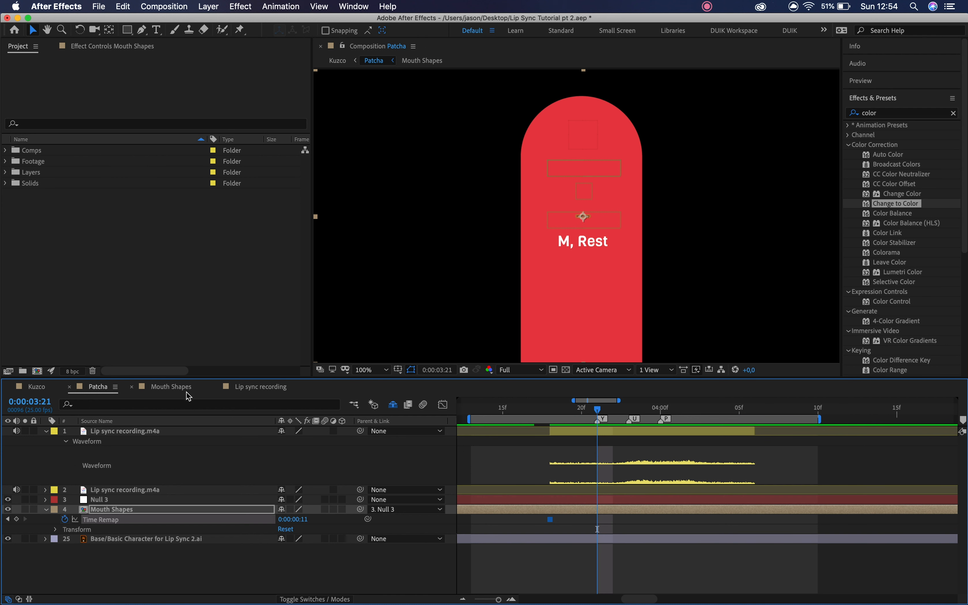
pyautogui.click(187, 391)
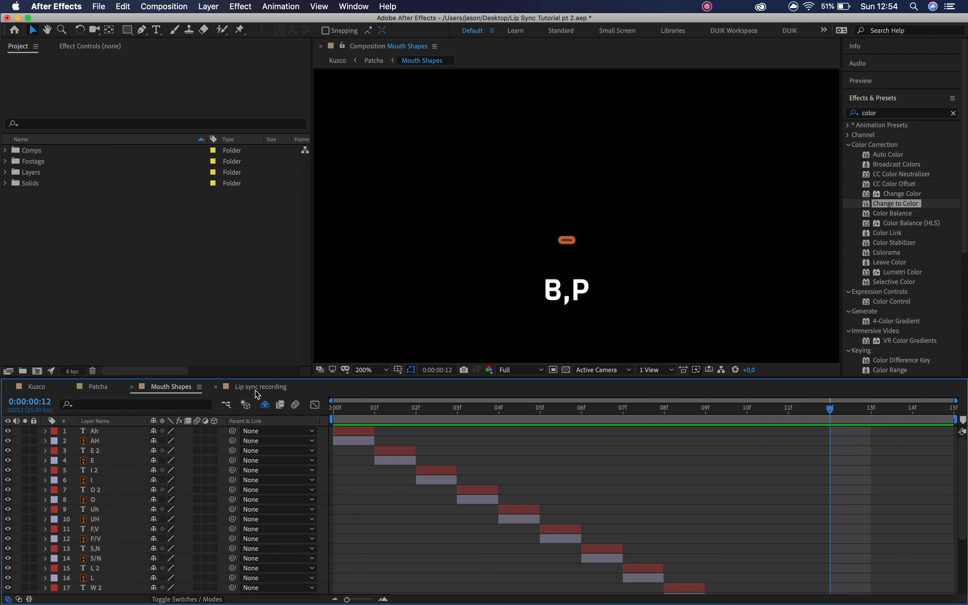
pyautogui.moveTo(775, 415); pyautogui.dragTo(714, 411)
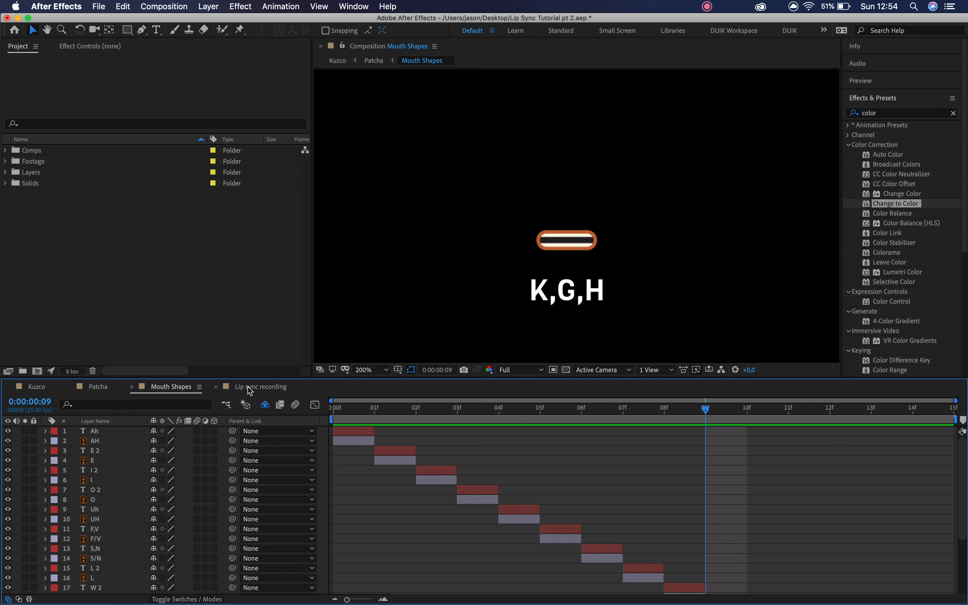
pyautogui.click(93, 387)
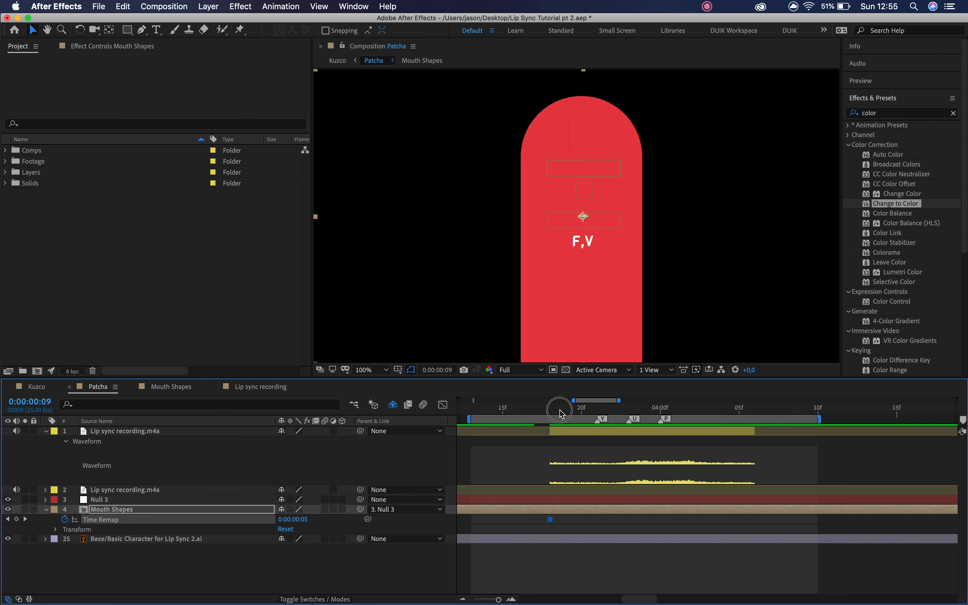
pyautogui.moveTo(560, 408); pyautogui.dragTo(597, 409)
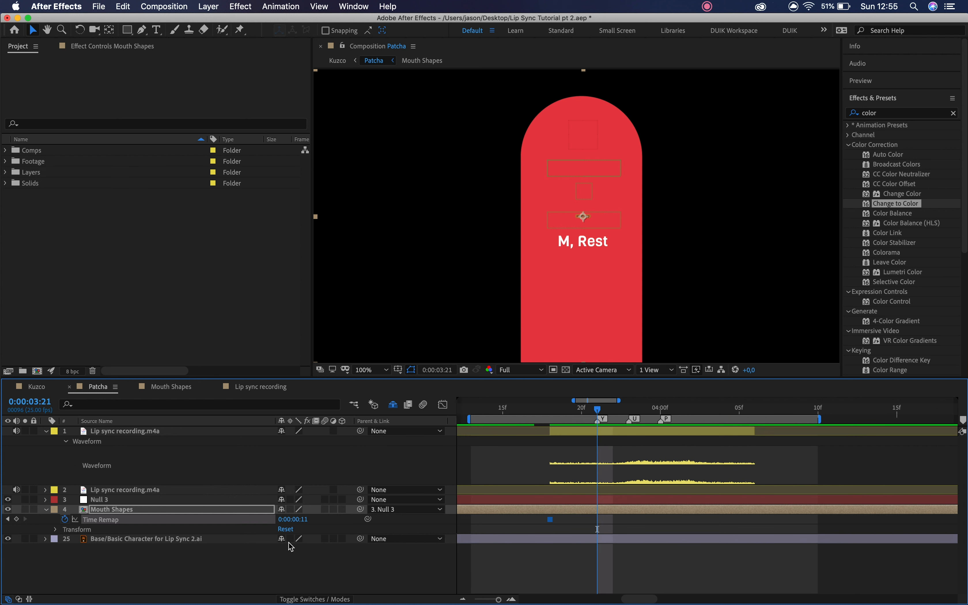
pyautogui.moveTo(304, 520); pyautogui.dragTo(296, 519)
# At the U marker, 0:00:03:23, keyframe the Mouth Shapes layer's Time Remap at 0:00:00:04 for the "Uh" mouth shape.
pyautogui.click(630, 409)
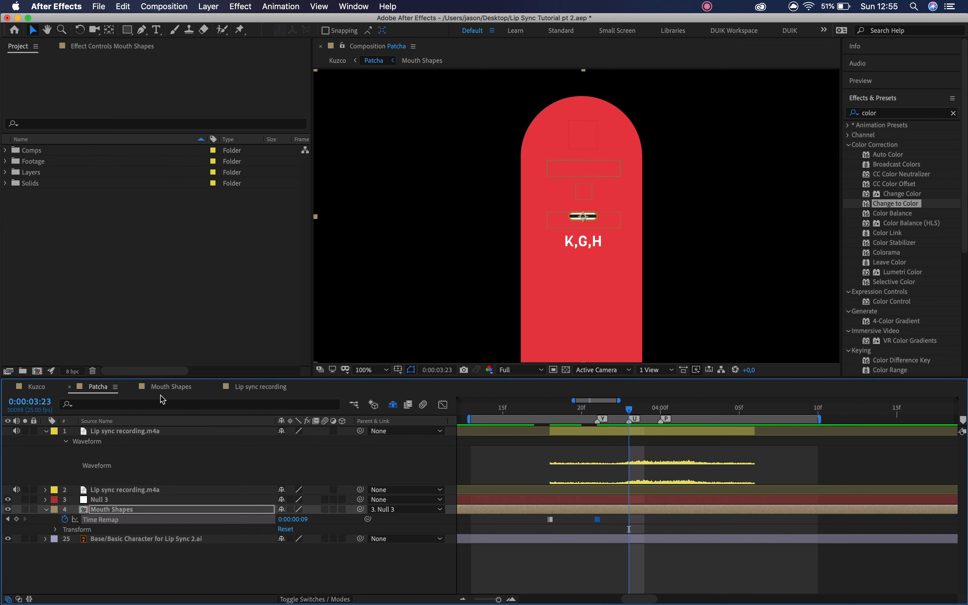
pyautogui.click(168, 387)
pyautogui.moveTo(471, 416); pyautogui.dragTo(304, 400)
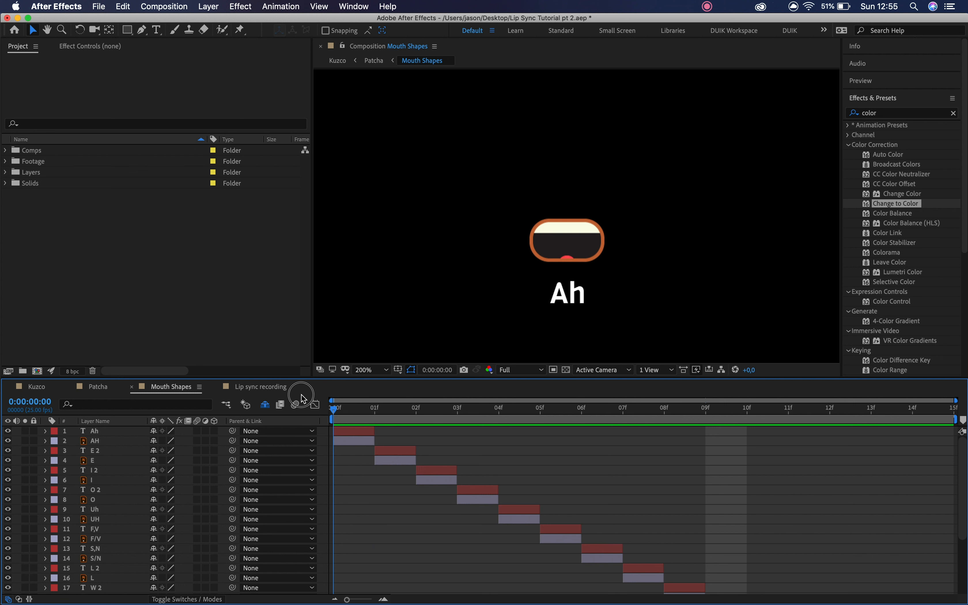
pyautogui.moveTo(364, 408); pyautogui.dragTo(516, 438)
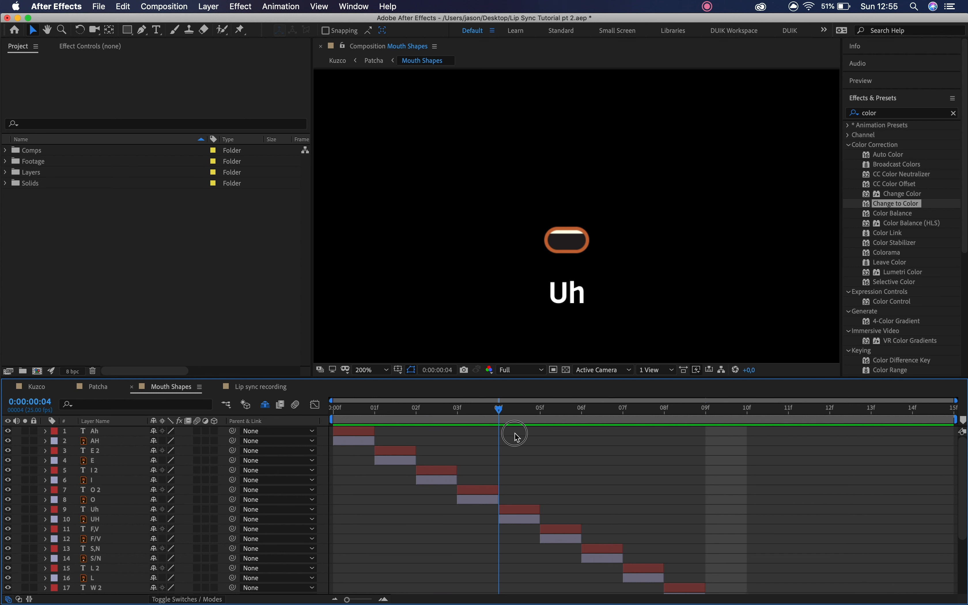
pyautogui.click(108, 389)
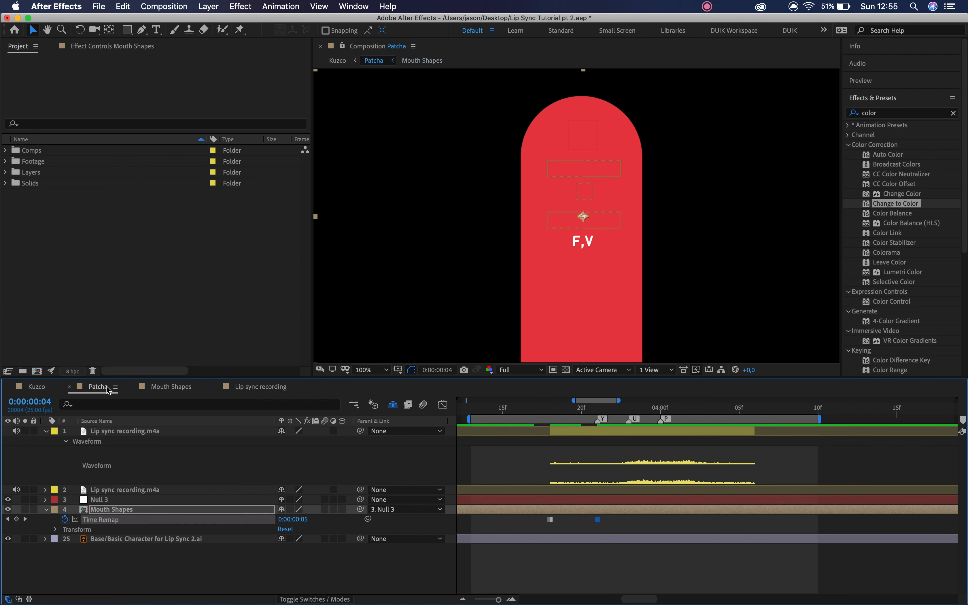
pyautogui.moveTo(598, 409); pyautogui.dragTo(636, 413)
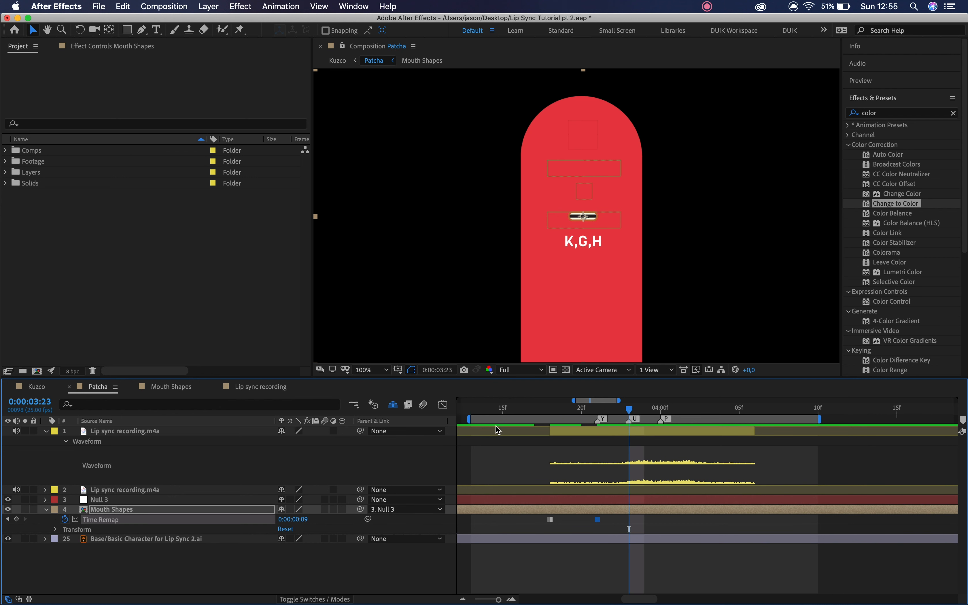
pyautogui.moveTo(305, 521); pyautogui.dragTo(275, 516)
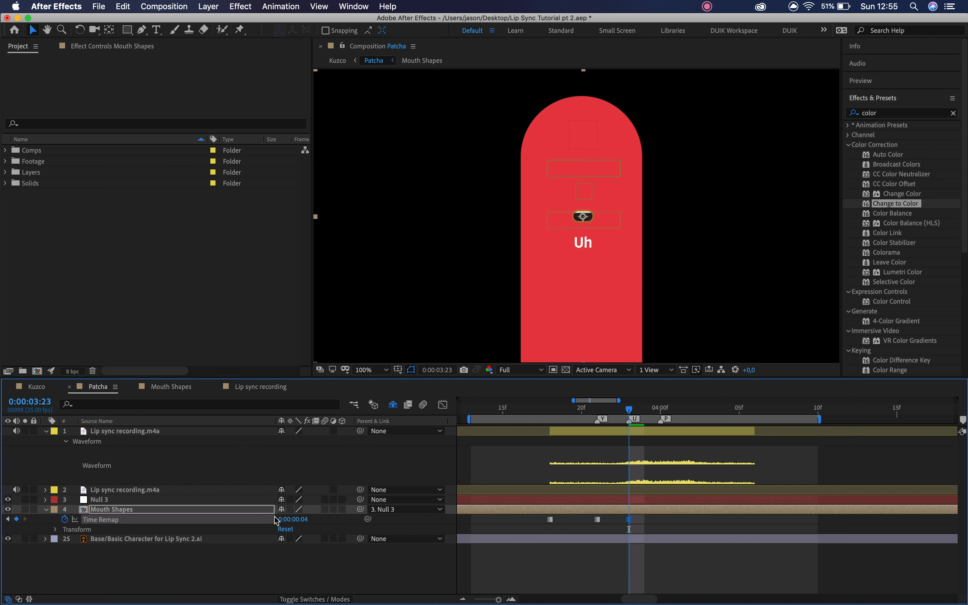
# At the P marker, 0:00:04:00, keyframe the Mouth Shapes layer's Time Remap at 0:00:00:12 for the "B,P" mouth shape.
pyautogui.click(661, 412)
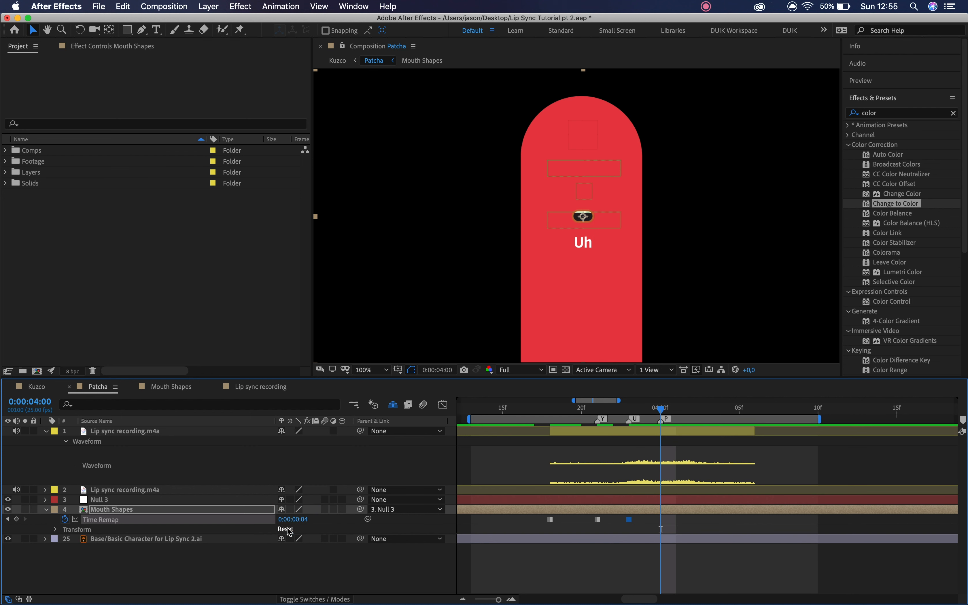
pyautogui.moveTo(306, 520)
pyautogui.mouseDown()
pyautogui.moveTo(268, 517)
pyautogui.moveTo(311, 520)
pyautogui.mouseUp()
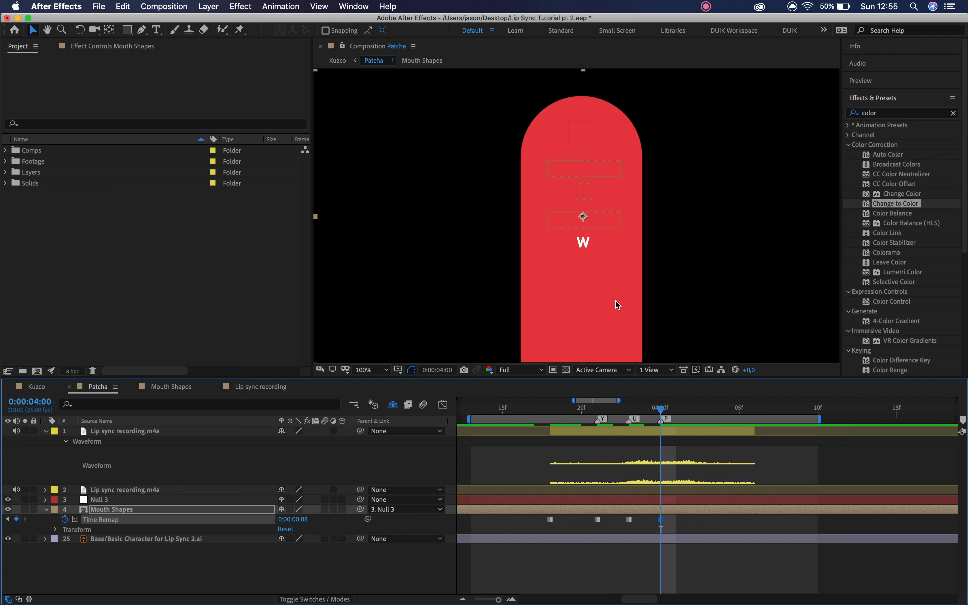
pyautogui.press('z')
pyautogui.click(620, 309)
pyautogui.moveTo(514, 245); pyautogui.dragTo(543, 272)
pyautogui.press('v')
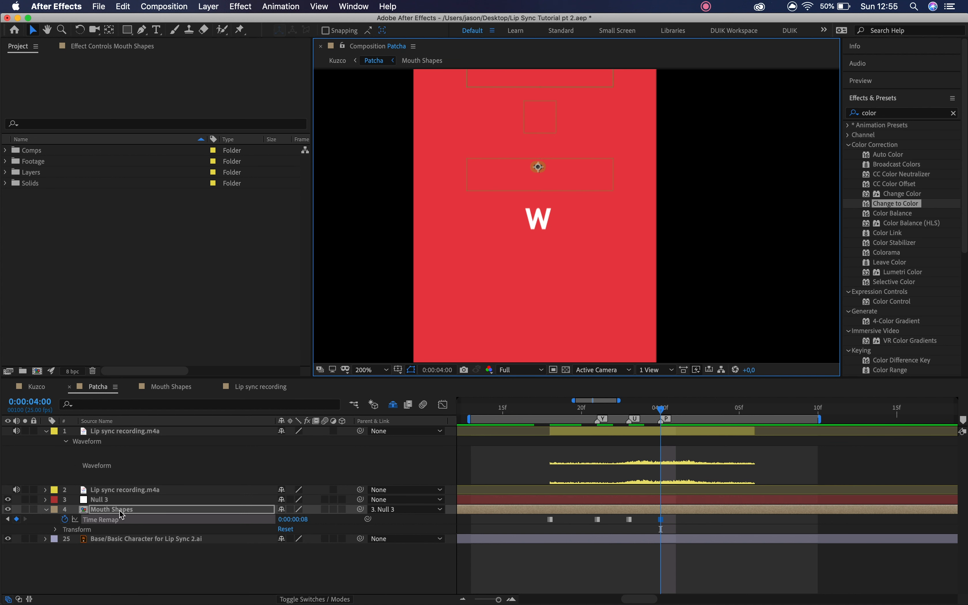
pyautogui.click(34, 509)
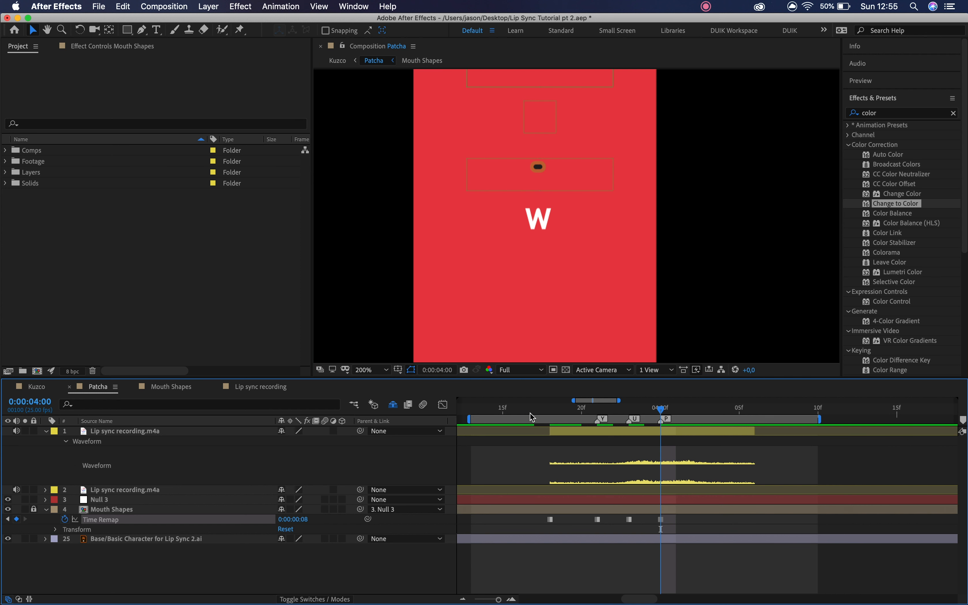
pyautogui.moveTo(661, 416)
pyautogui.mouseDown()
pyautogui.moveTo(645, 413)
pyautogui.moveTo(665, 417)
pyautogui.mouseUp()
pyautogui.moveTo(304, 521); pyautogui.dragTo(348, 525)
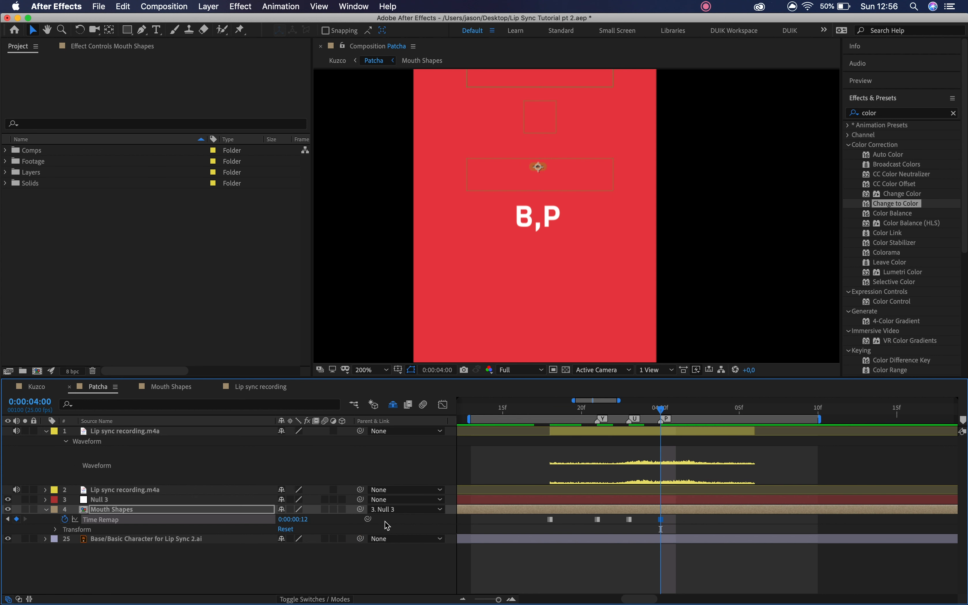
# Try the "Ch,Sh" mouth shape, 0:00:00:10, on the Time Remap keyframe at 0:00:03:23, then move away from that value.
pyautogui.click(550, 415)
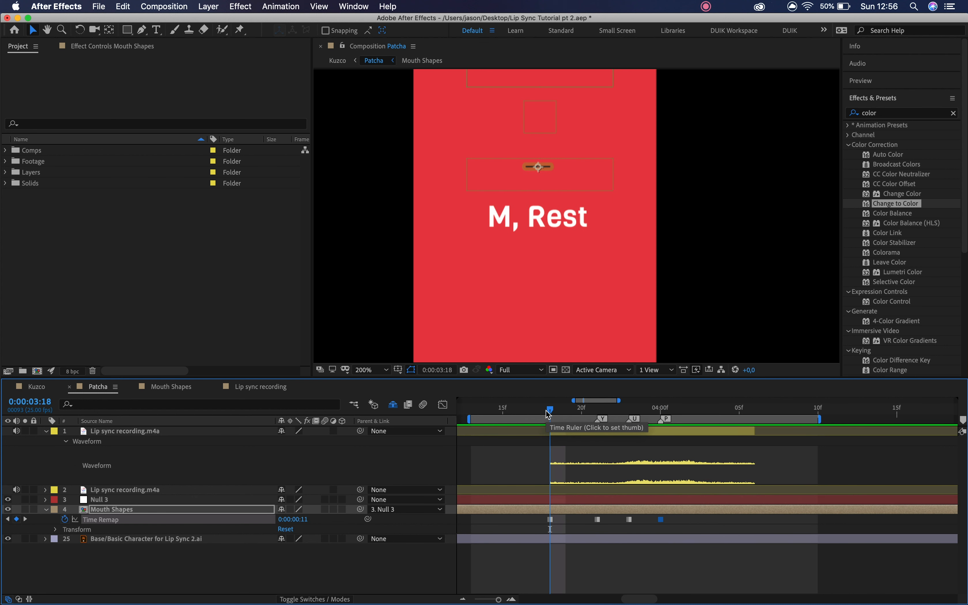
pyautogui.click(598, 413)
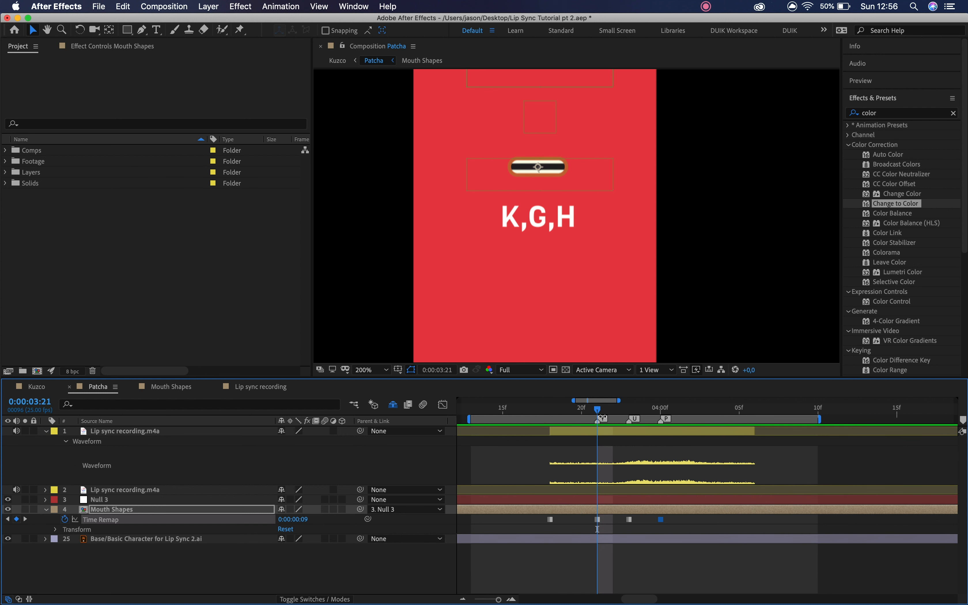
pyautogui.click(630, 413)
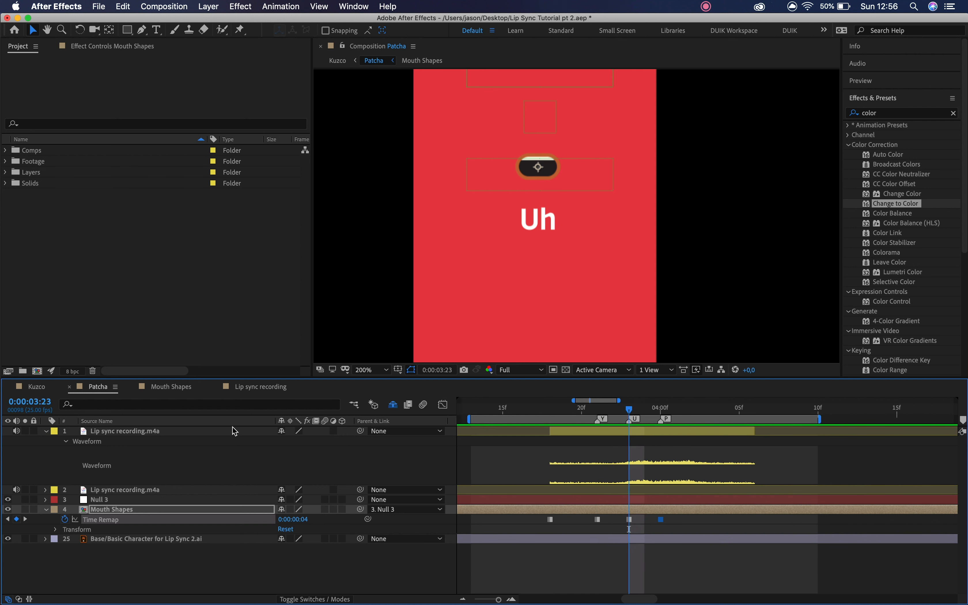
pyautogui.moveTo(306, 523); pyautogui.dragTo(344, 521)
pyautogui.click(599, 409)
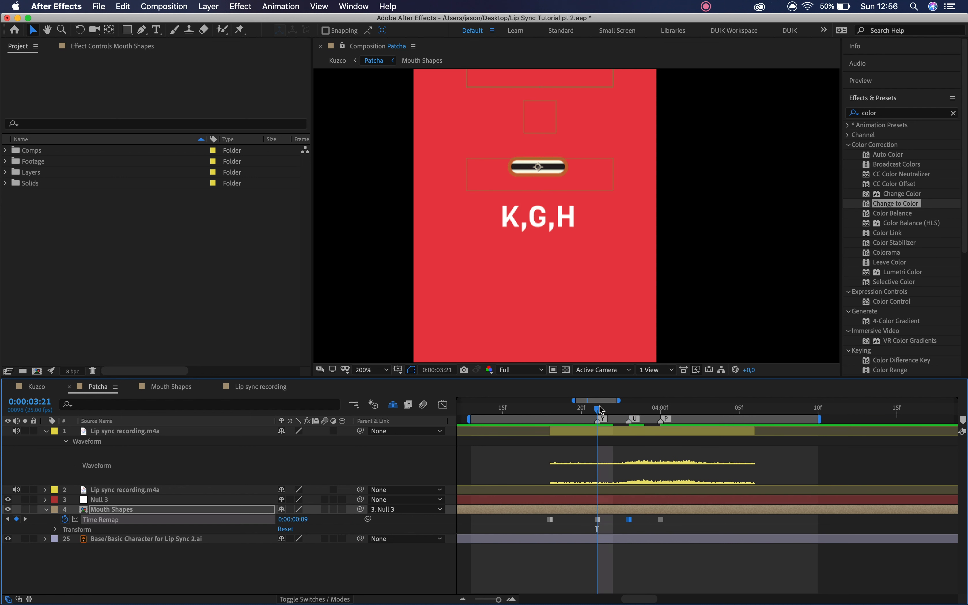
pyautogui.moveTo(599, 409); pyautogui.dragTo(629, 409)
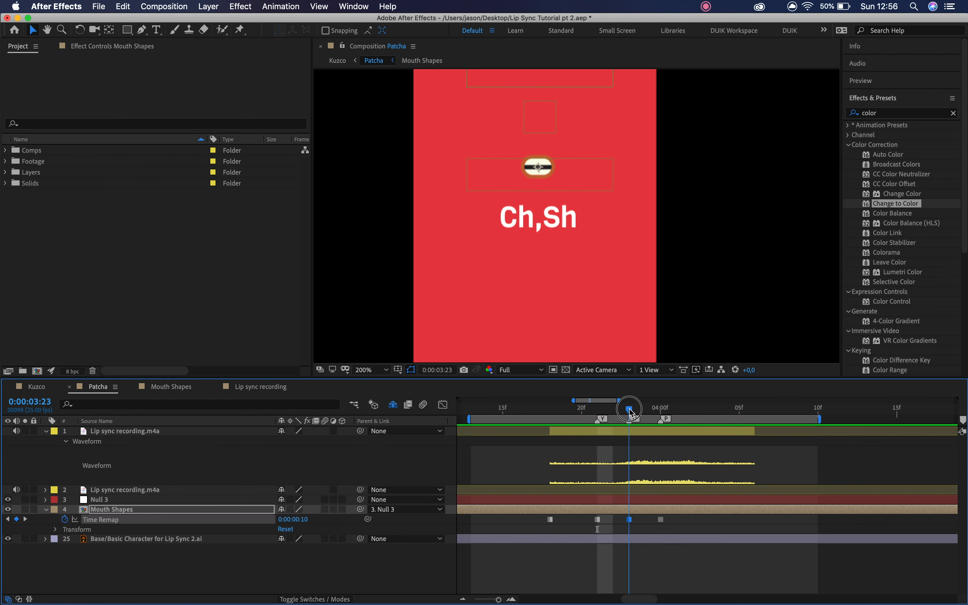
pyautogui.moveTo(304, 519); pyautogui.dragTo(253, 507)
# Preview the mouth animation over the first audio clip and return to the keyframe at 0:00:03:18.
pyautogui.moveTo(593, 412); pyautogui.dragTo(552, 413)
pyautogui.press('space')
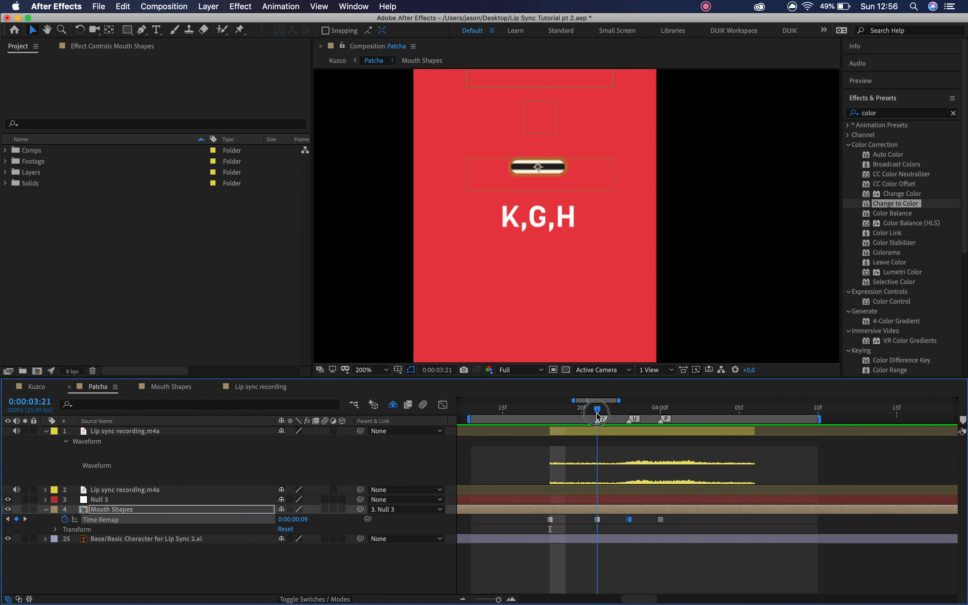
pyautogui.press('space')
pyautogui.moveTo(552, 415)
pyautogui.mouseDown()
pyautogui.moveTo(696, 418)
pyautogui.moveTo(543, 431)
pyautogui.mouseUp()
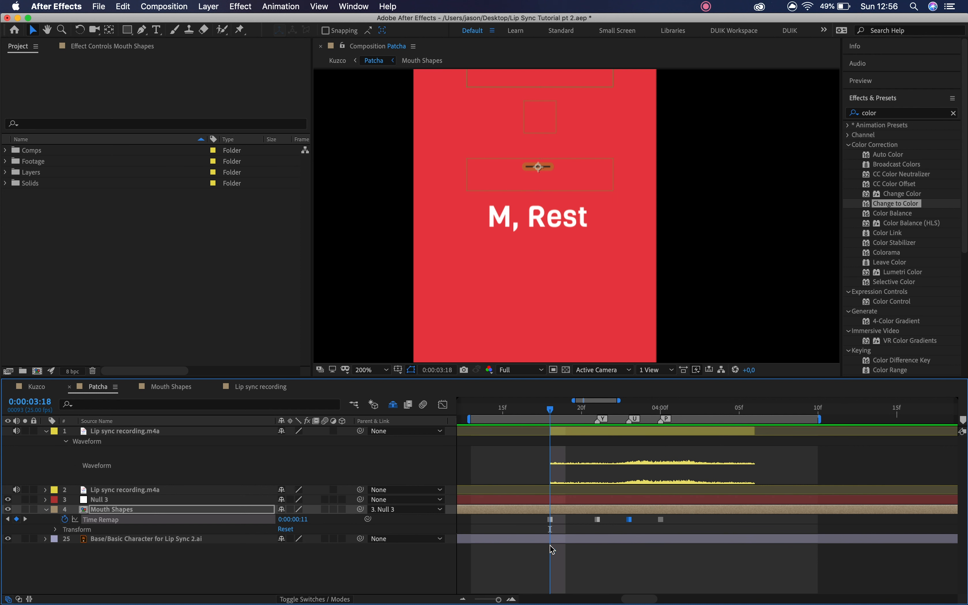
# Copy the "M, Rest" Time Remap keyframe from 0:00:03:18, paste it at 0:00:04:02, and preview the lip sync.
pyautogui.click(557, 527)
pyautogui.click(551, 520)
pyautogui.moveTo(673, 413); pyautogui.dragTo(651, 413)
pyautogui.press('space')
pyautogui.press('space')
pyautogui.press('space')
pyautogui.hscroll(10, 770, 469)
pyautogui.moveTo(770, 469); pyautogui.dragTo(724, 467)
pyautogui.moveTo(587, 413); pyautogui.dragTo(531, 413)
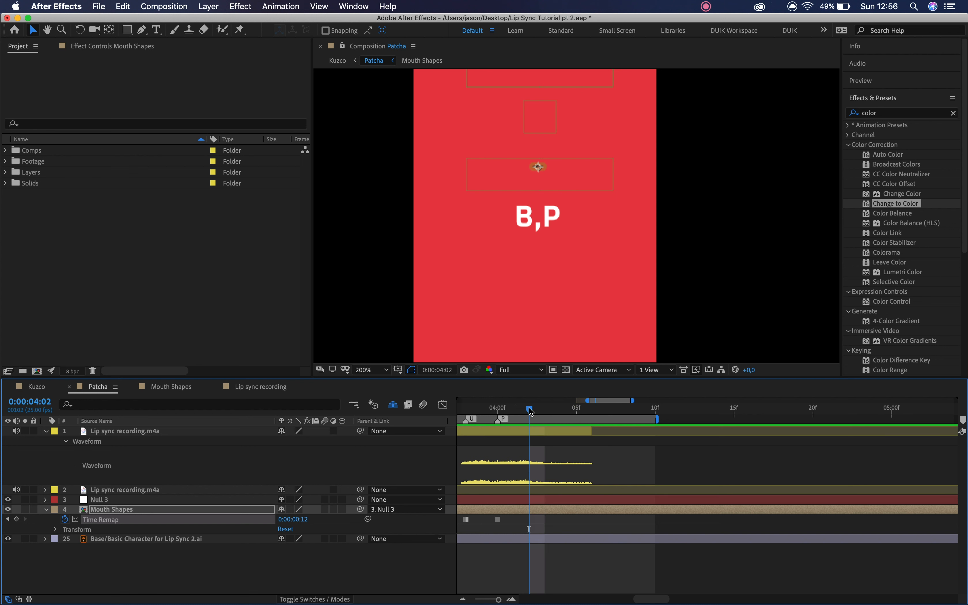
pyautogui.press('super+v')
pyautogui.moveTo(534, 522); pyautogui.dragTo(658, 522)
pyautogui.press('space')
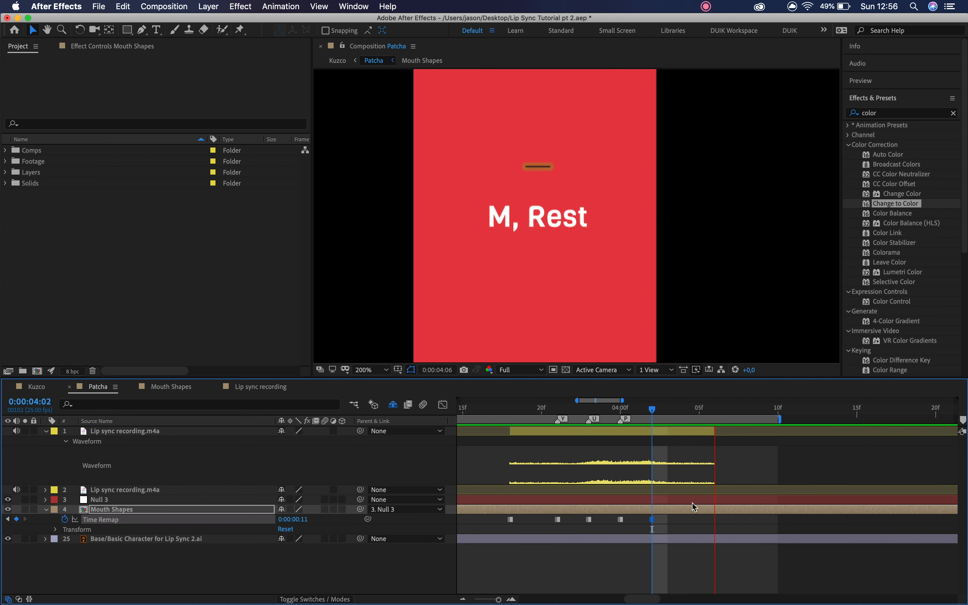
pyautogui.press('space')
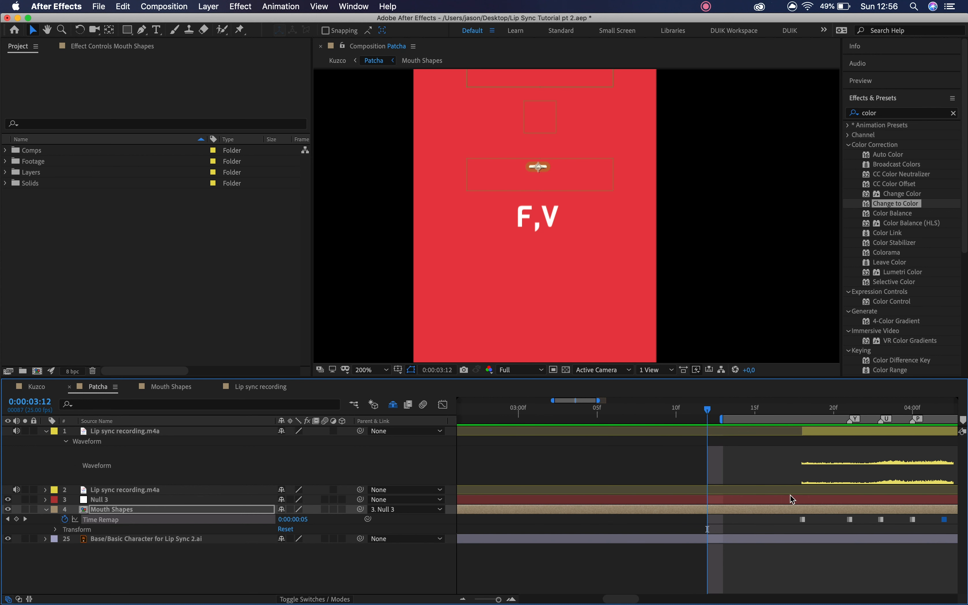
# Set the work area around the second audio clip, from about 0:00:05:09 to 0:00:06:14.
pyautogui.doubleClick(783, 492)
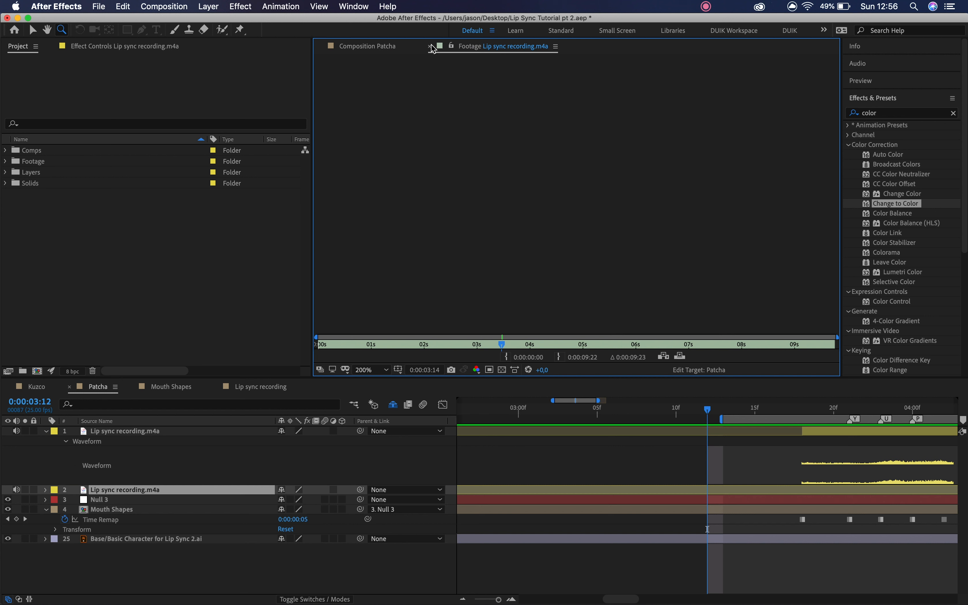
pyautogui.click(431, 47)
pyautogui.scroll(-10, 680, 483)
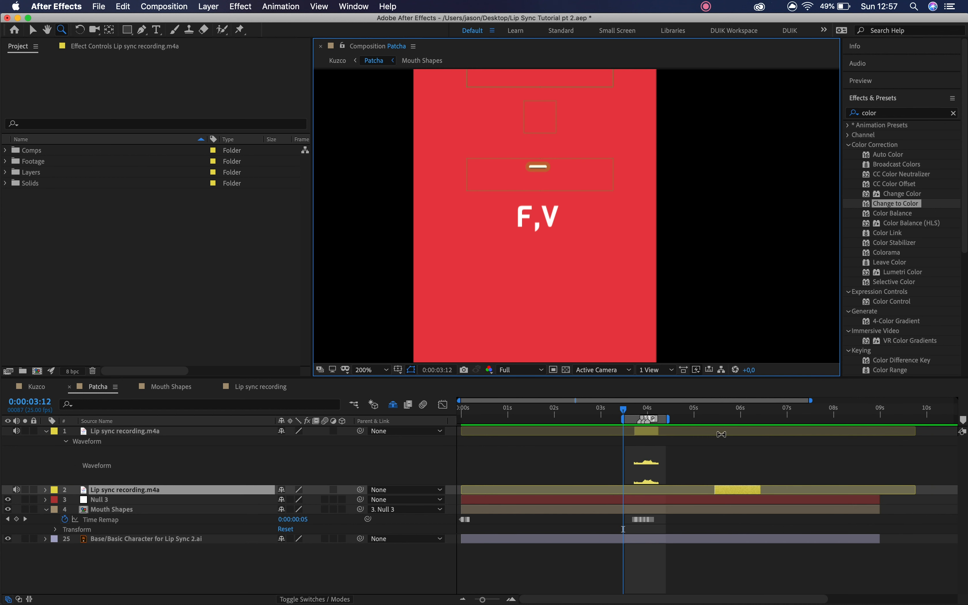
pyautogui.moveTo(712, 415)
pyautogui.mouseDown()
pyautogui.moveTo(668, 421)
pyautogui.moveTo(748, 421)
pyautogui.mouseUp()
pyautogui.scroll(8, 737, 479)
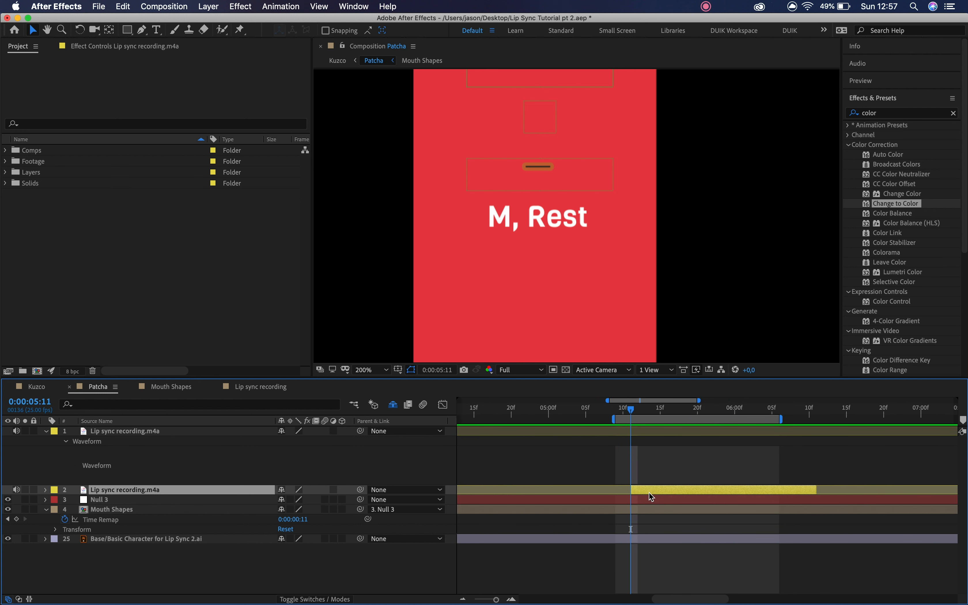
pyautogui.press('l')
pyautogui.press('l')
pyautogui.moveTo(650, 422)
pyautogui.mouseDown()
pyautogui.moveTo(664, 422)
pyautogui.moveTo(647, 421)
pyautogui.mouseUp()
pyautogui.moveTo(782, 419); pyautogui.dragTo(843, 419)
pyautogui.press('super+alt+t')
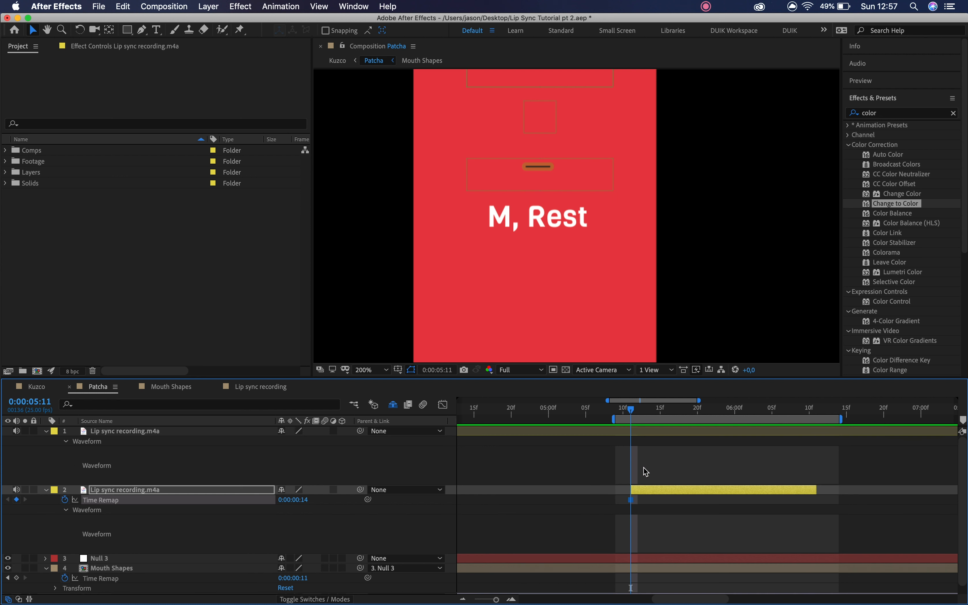
pyautogui.click(218, 489)
pyautogui.press('u')
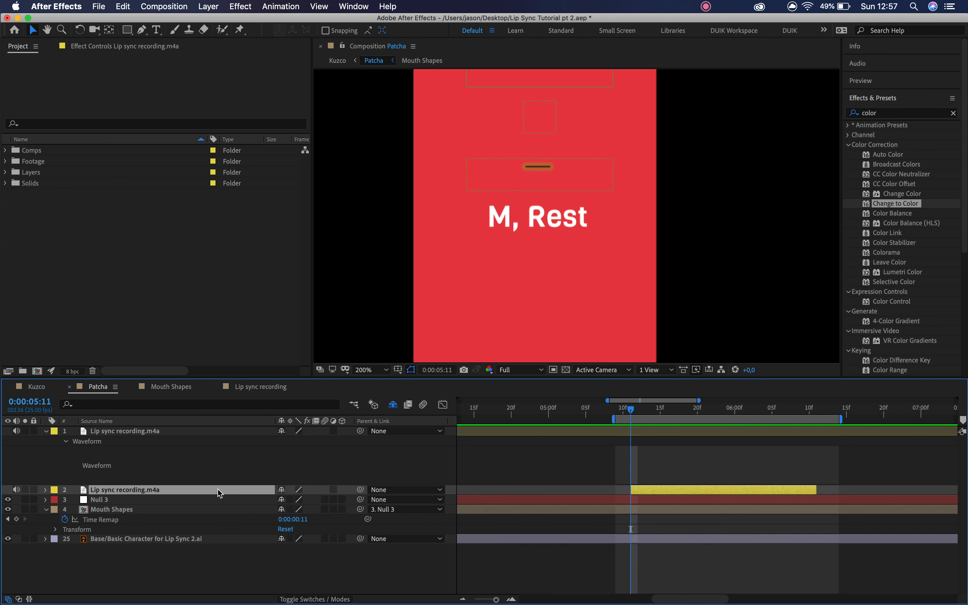
pyautogui.press('u')
pyautogui.press('u')
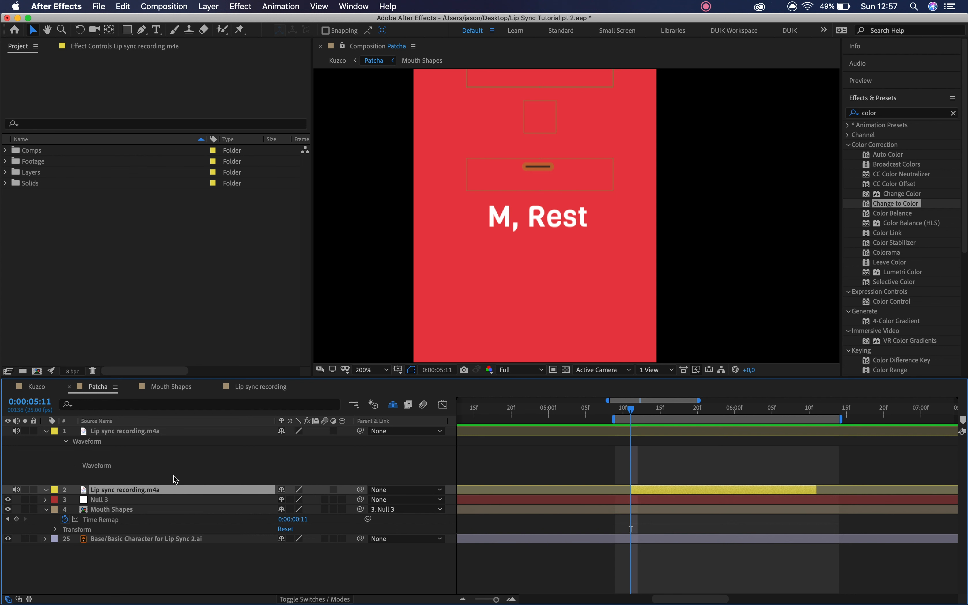
pyautogui.click(141, 510)
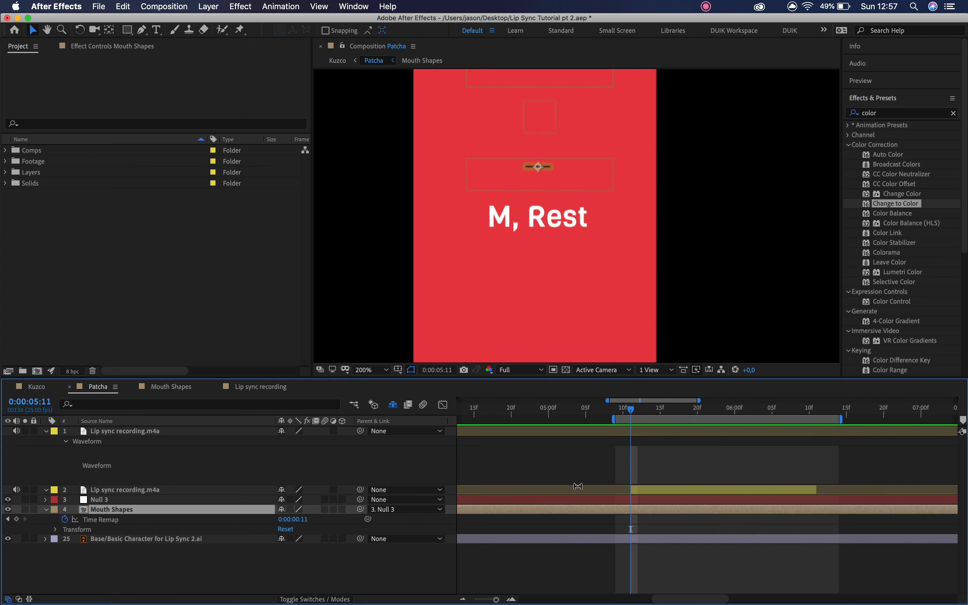
# Show the second audio layer's waveform and add a composition marker at 0:00:05:18 where the speech starts.
pyautogui.click(659, 492)
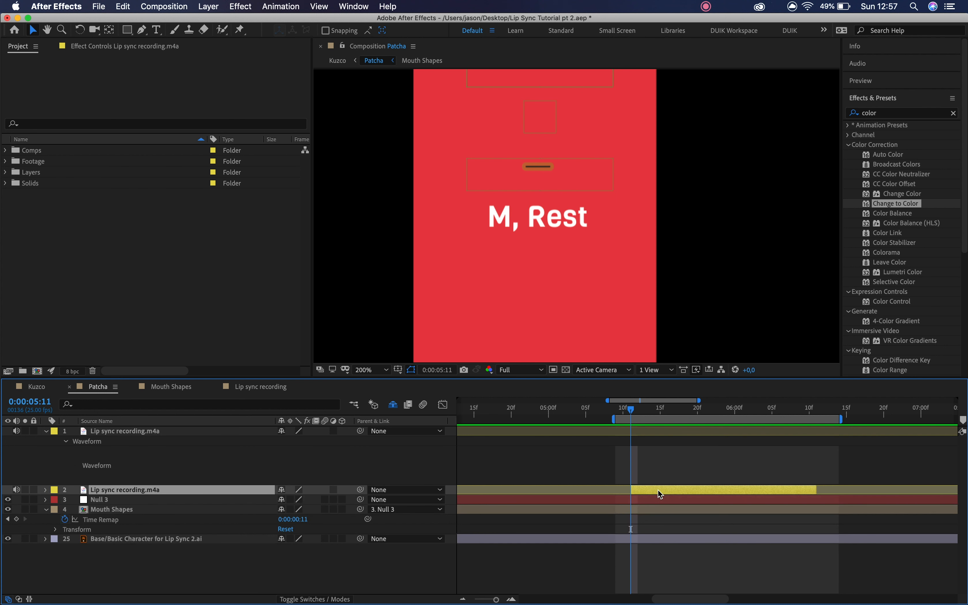
pyautogui.press('l')
pyautogui.press('l')
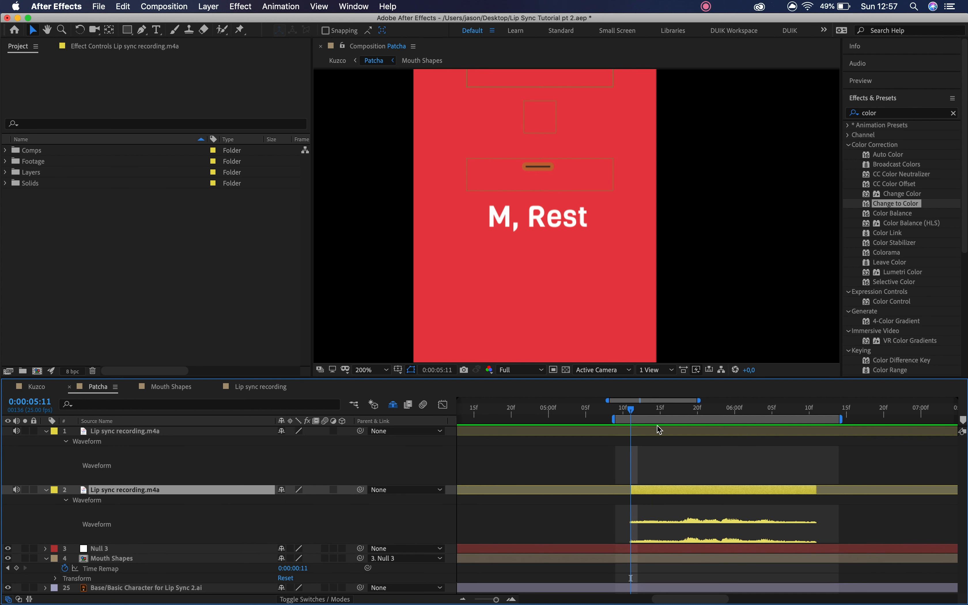
pyautogui.press('space')
pyautogui.moveTo(670, 409); pyautogui.dragTo(684, 412)
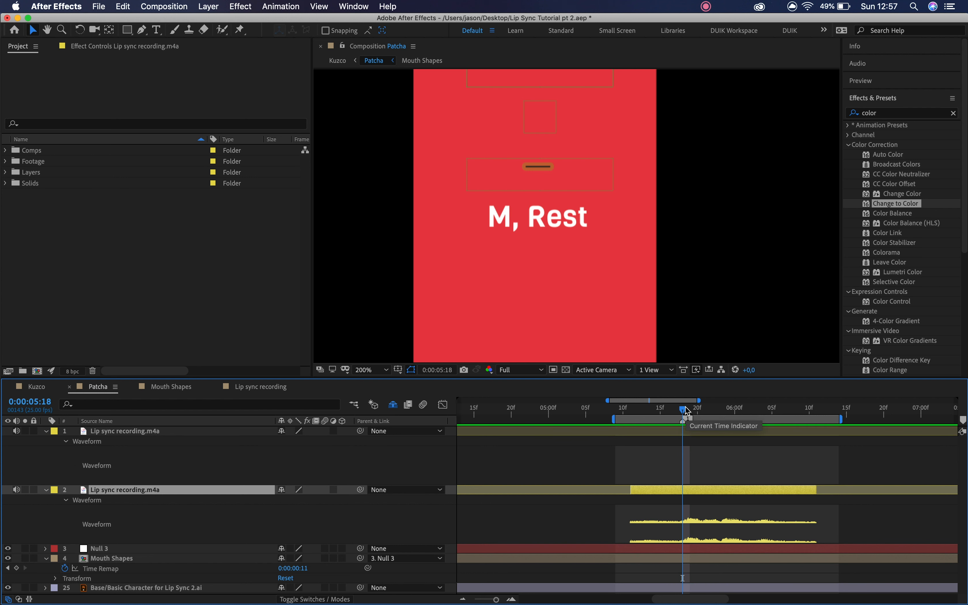
# Add a composition marker at 0:00:05:20 and preview the second clip's audio.
pyautogui.moveTo(687, 411); pyautogui.dragTo(701, 413)
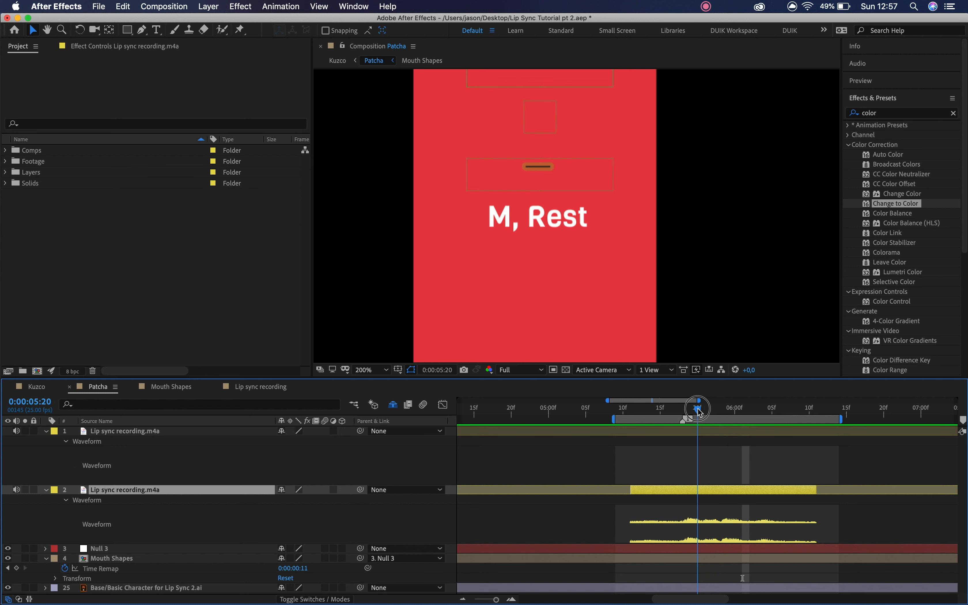
pyautogui.moveTo(962, 420)
pyautogui.mouseDown()
pyautogui.moveTo(700, 424)
pyautogui.moveTo(705, 409)
pyautogui.moveTo(696, 409)
pyautogui.moveTo(713, 409)
pyautogui.moveTo(689, 411)
pyautogui.moveTo(702, 411)
pyautogui.mouseUp()
pyautogui.press('space')
pyautogui.press('space')
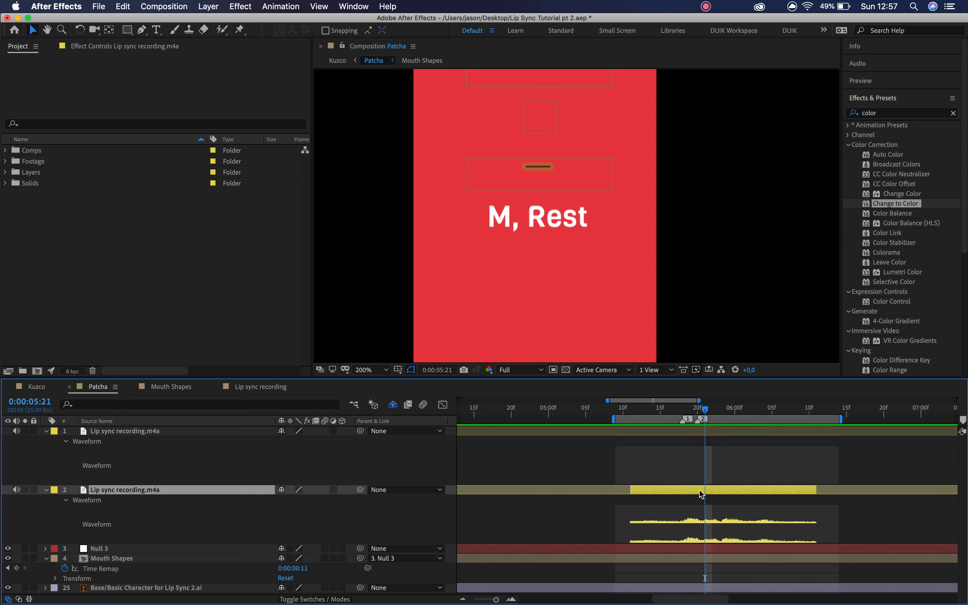
# Add two more composition markers over the second clip, at 0:00:05:21 and 0:00:05:22.
pyautogui.scroll(5, 700, 492)
pyautogui.scroll(-5, 700, 492)
pyautogui.click(695, 414)
pyautogui.moveTo(695, 415); pyautogui.dragTo(719, 414)
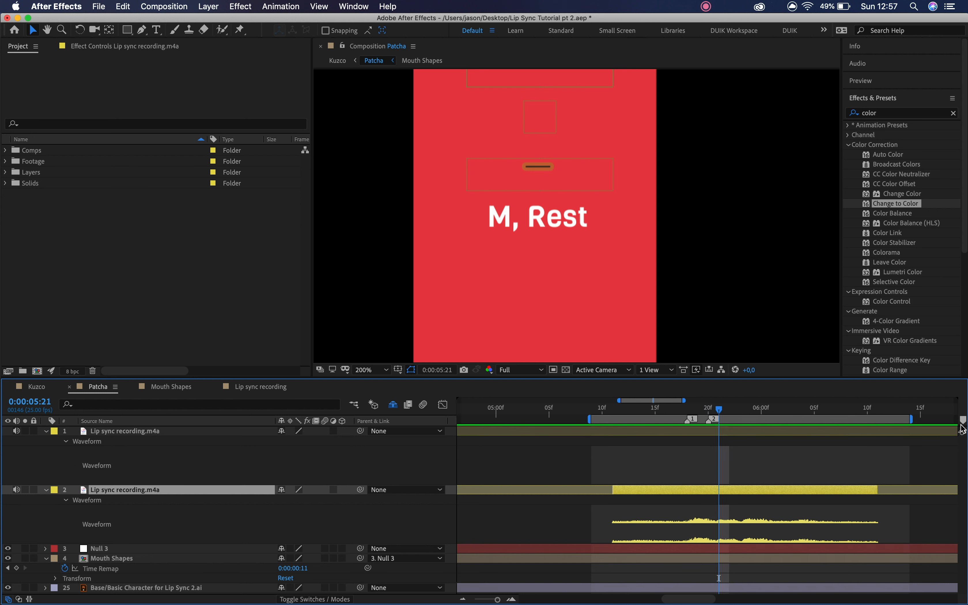
pyautogui.moveTo(963, 422)
pyautogui.mouseDown()
pyautogui.moveTo(723, 433)
pyautogui.moveTo(739, 412)
pyautogui.moveTo(720, 413)
pyautogui.moveTo(733, 414)
pyautogui.mouseUp()
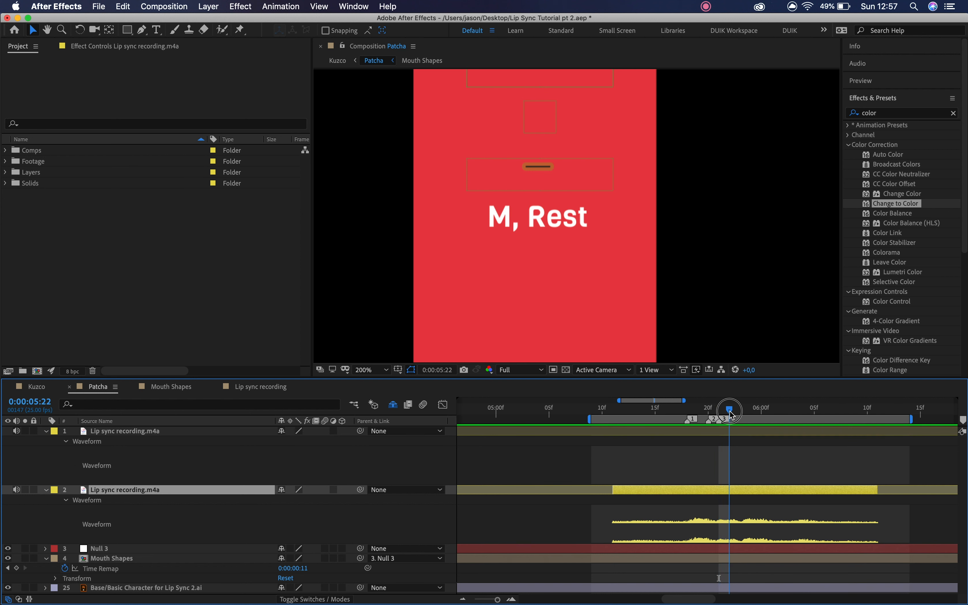
pyautogui.moveTo(964, 421); pyautogui.dragTo(731, 430)
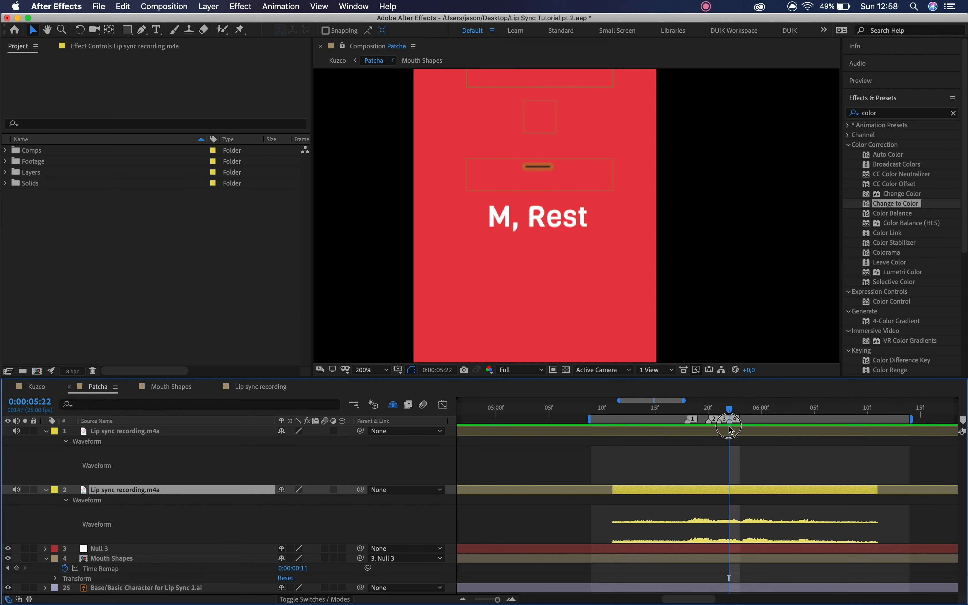
# Label the markers at 0:00:05:18, 0:00:05:20, 0:00:05:21 and 0:00:05:22 with the comments M, O, S and T.
pyautogui.press('=')
pyautogui.press('=')
pyautogui.press('space')
pyautogui.moveTo(586, 450); pyautogui.dragTo(716, 452)
pyautogui.doubleClick(564, 423)
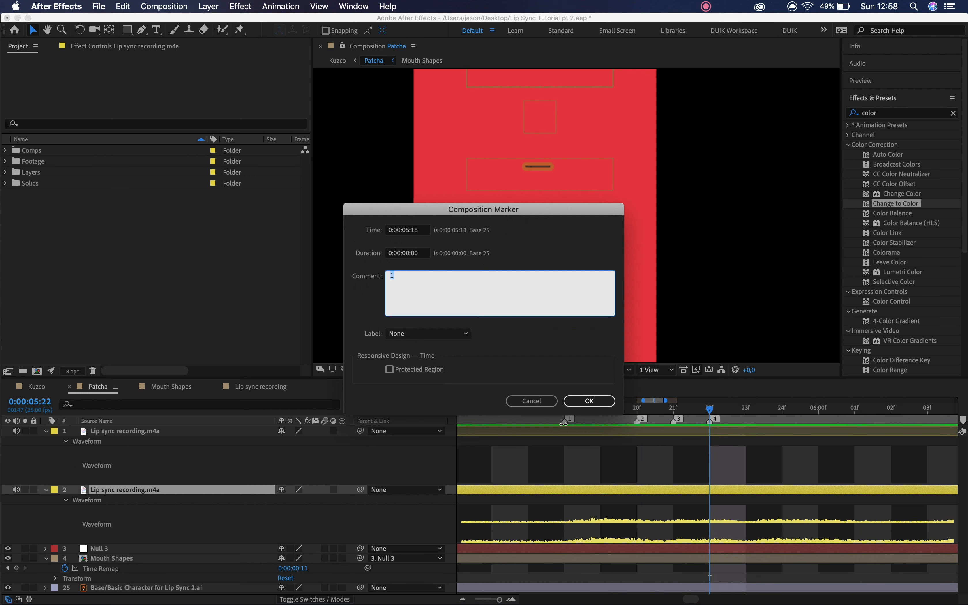
pyautogui.click(590, 401)
pyautogui.doubleClick(641, 421)
pyautogui.click(590, 401)
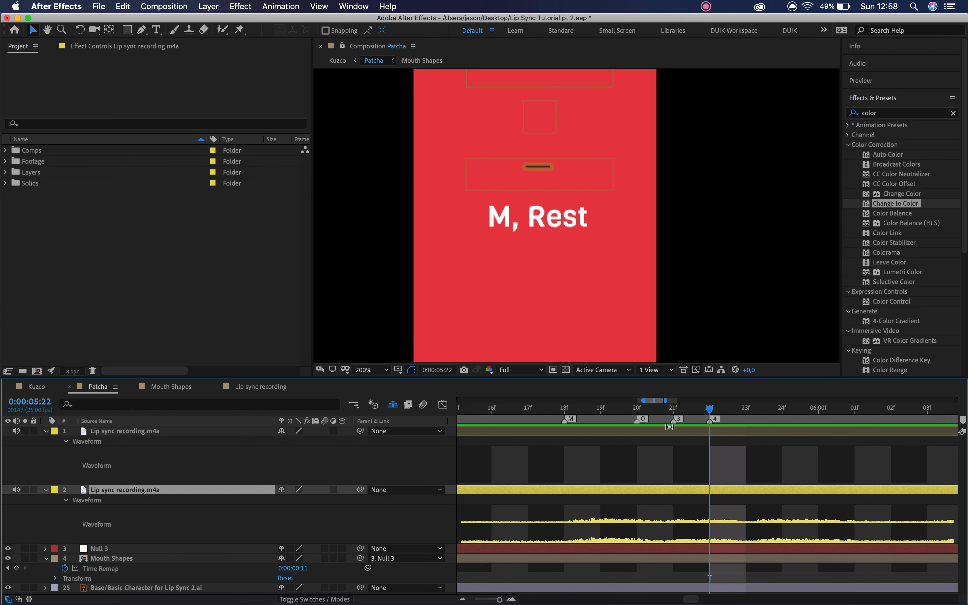
pyautogui.doubleClick(674, 420)
pyautogui.click(590, 400)
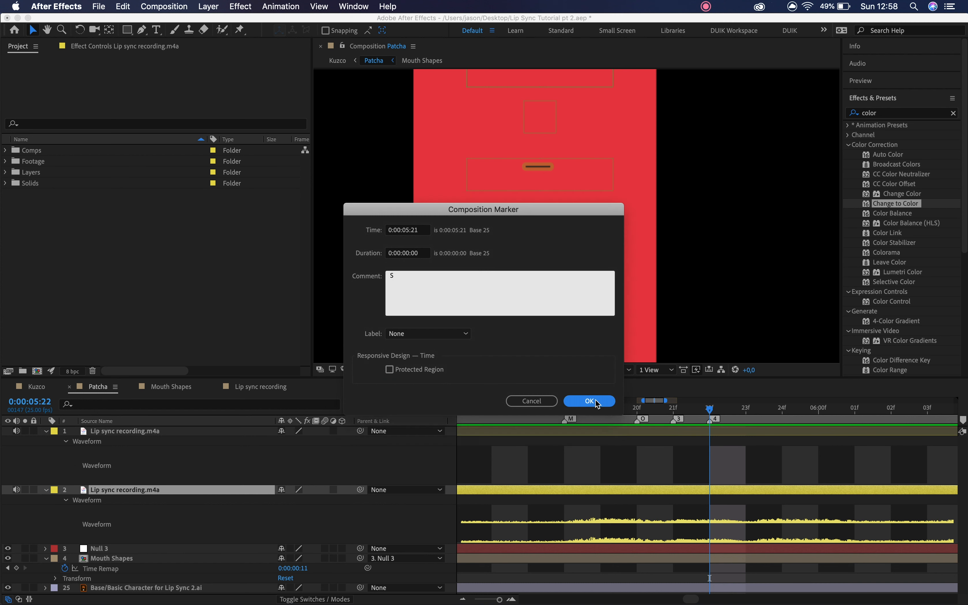
pyautogui.doubleClick(711, 420)
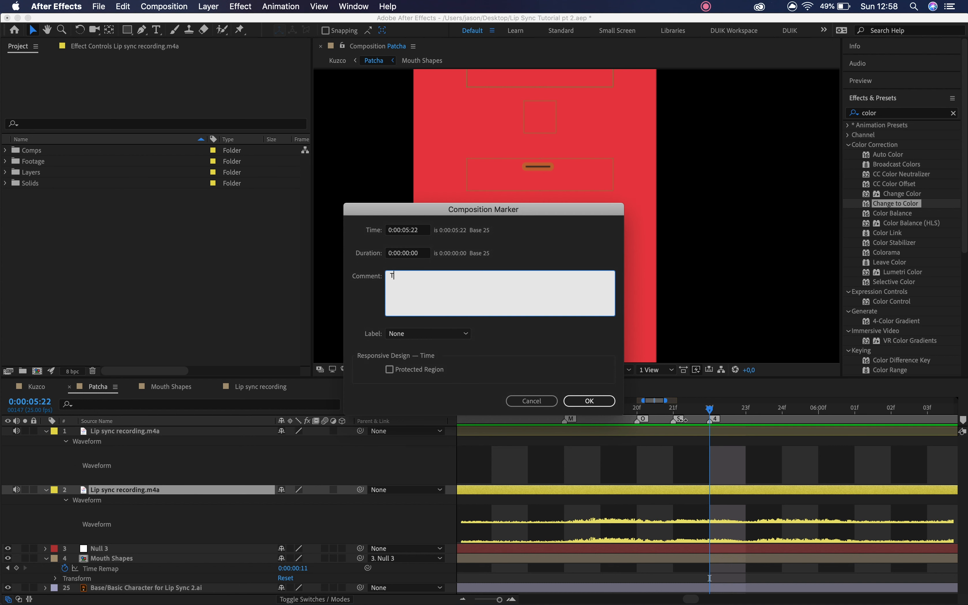
pyautogui.click(607, 400)
# Preview the clip's continuation, then add a composition marker at 0:00:05:23 with the comment L.
pyautogui.press('-')
pyautogui.press('-')
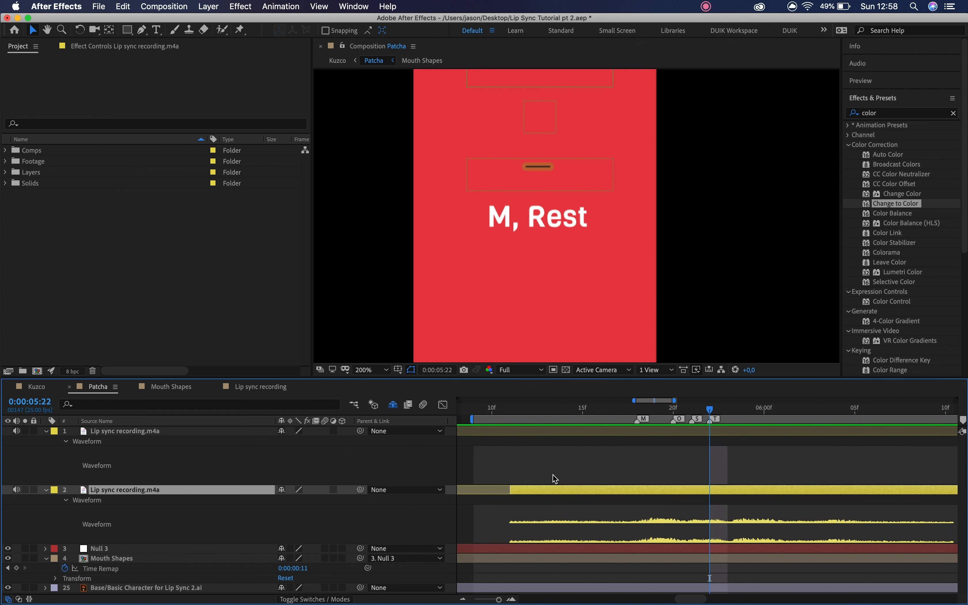
pyautogui.press('space')
pyautogui.moveTo(711, 493); pyautogui.dragTo(557, 492)
pyautogui.press('space')
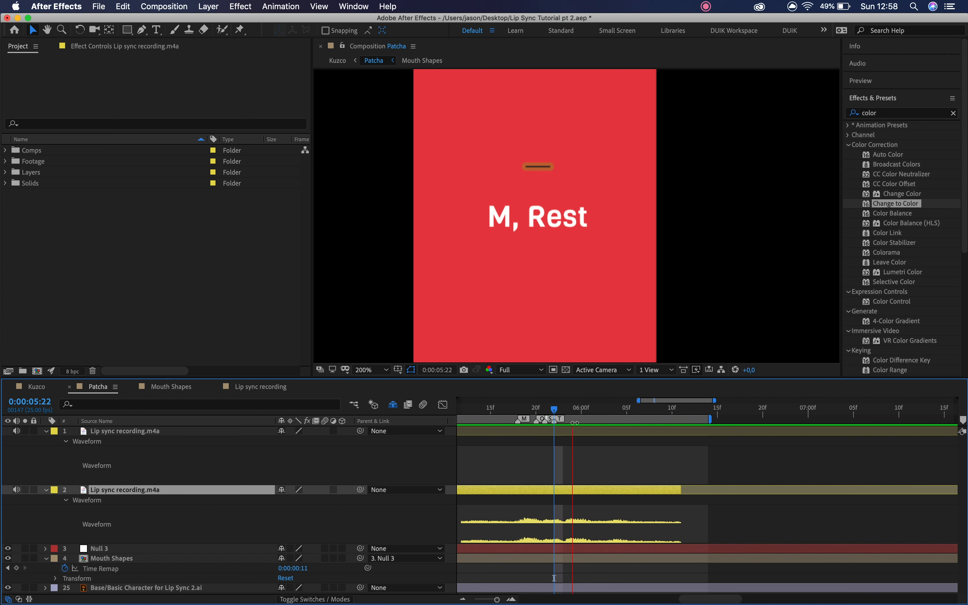
pyautogui.press('space')
pyautogui.moveTo(569, 415); pyautogui.dragTo(572, 418)
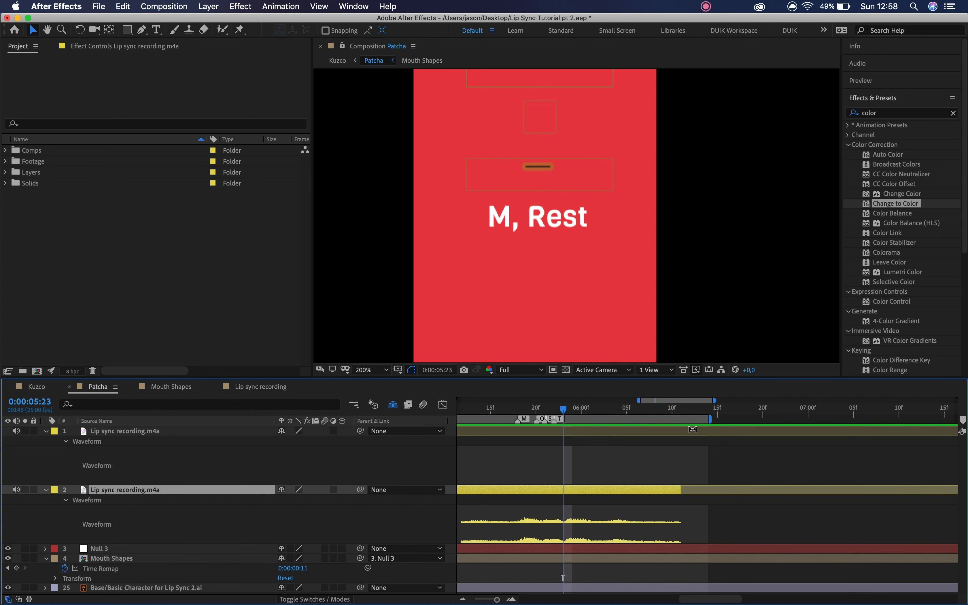
pyautogui.moveTo(966, 424)
pyautogui.mouseDown()
pyautogui.moveTo(605, 443)
pyautogui.moveTo(569, 434)
pyautogui.mouseUp()
pyautogui.scroll(5, 565, 429)
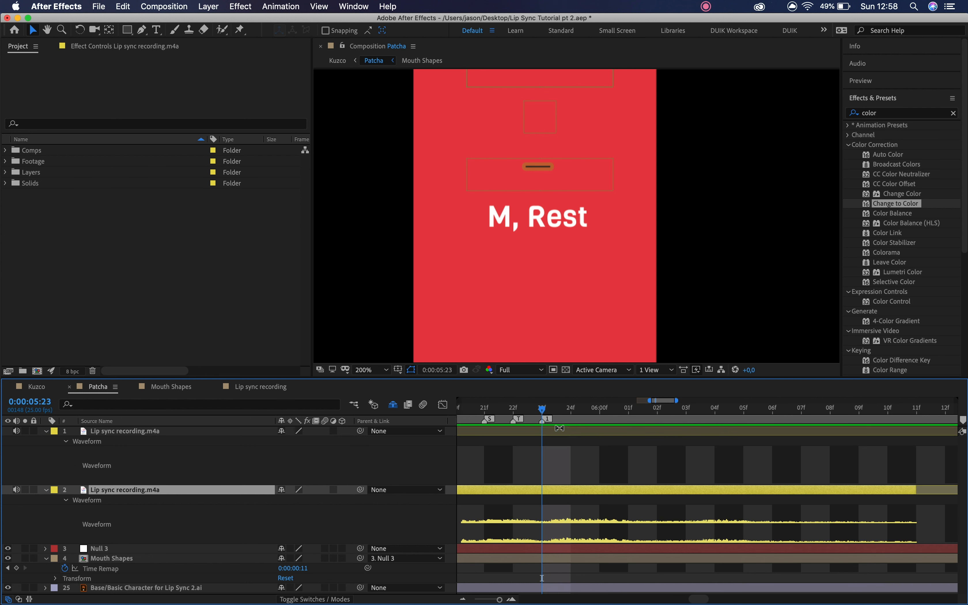
pyautogui.doubleClick(544, 420)
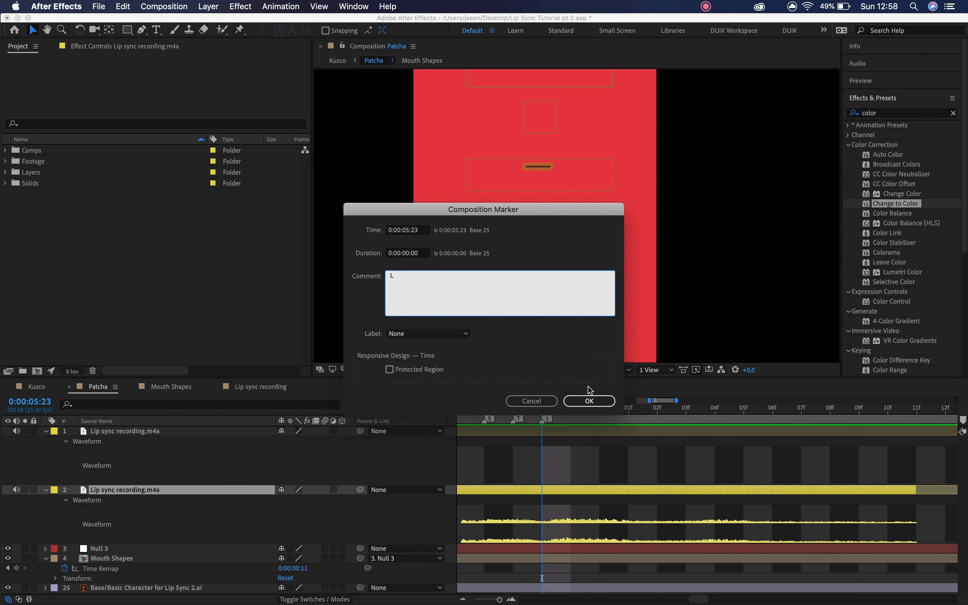
pyautogui.click(590, 402)
# Play the audio onward and add a composition marker at 0:00:05:24 with the comment I.
pyautogui.click(464, 599)
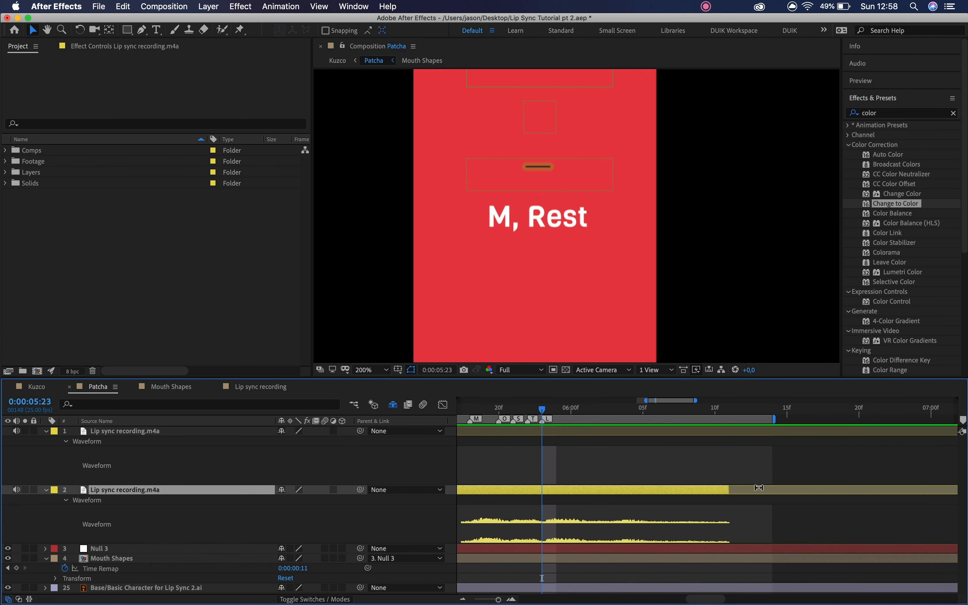
pyautogui.press('space')
pyautogui.press('space')
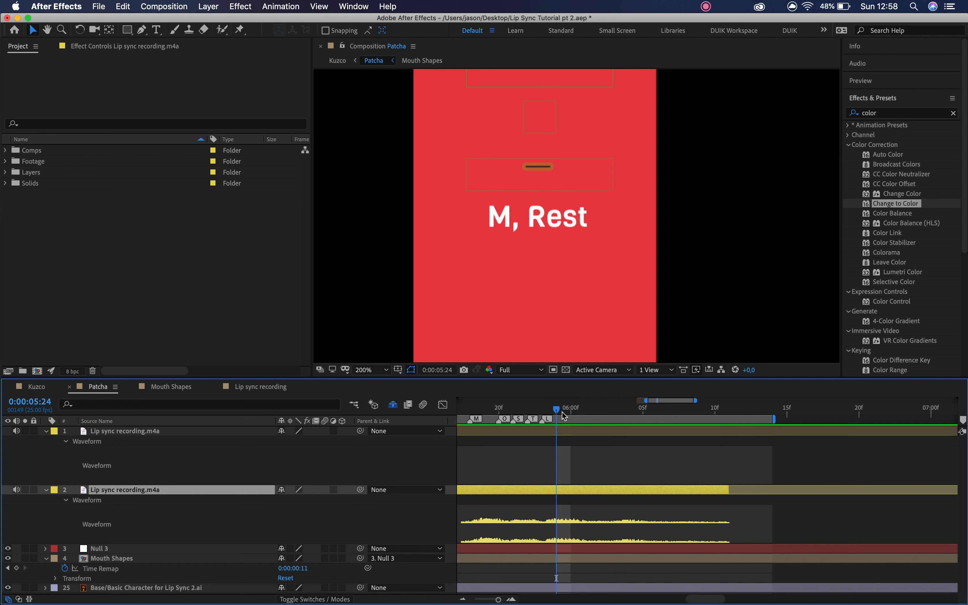
pyautogui.moveTo(963, 423)
pyautogui.mouseDown()
pyautogui.moveTo(521, 447)
pyautogui.moveTo(558, 436)
pyautogui.moveTo(559, 424)
pyautogui.mouseUp()
pyautogui.doubleClick(559, 420)
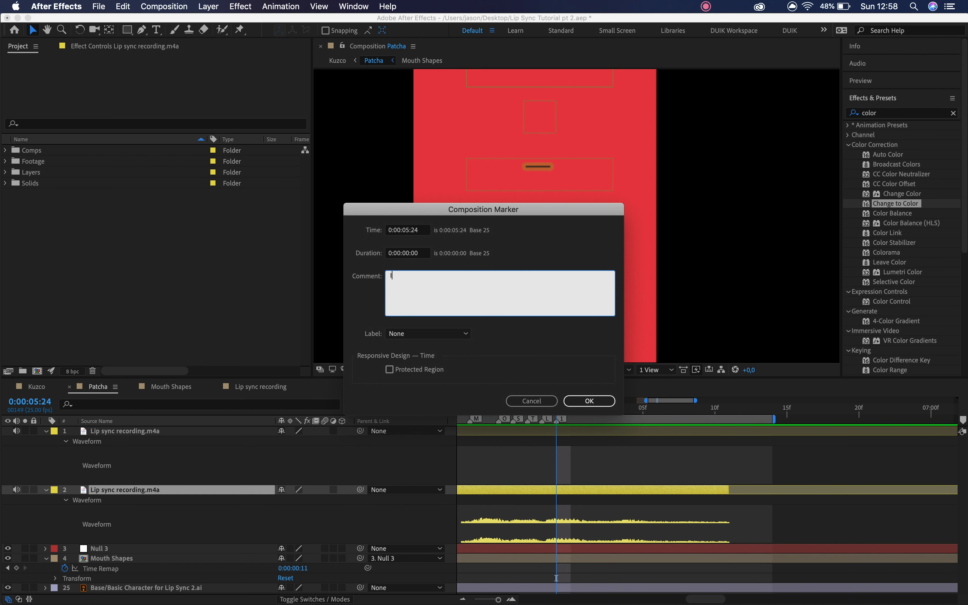
pyautogui.click(590, 401)
# Add a composition marker at 0:00:06:01 with the comment K.
pyautogui.click(586, 408)
pyautogui.moveTo(965, 418); pyautogui.dragTo(587, 432)
pyautogui.doubleClick(586, 421)
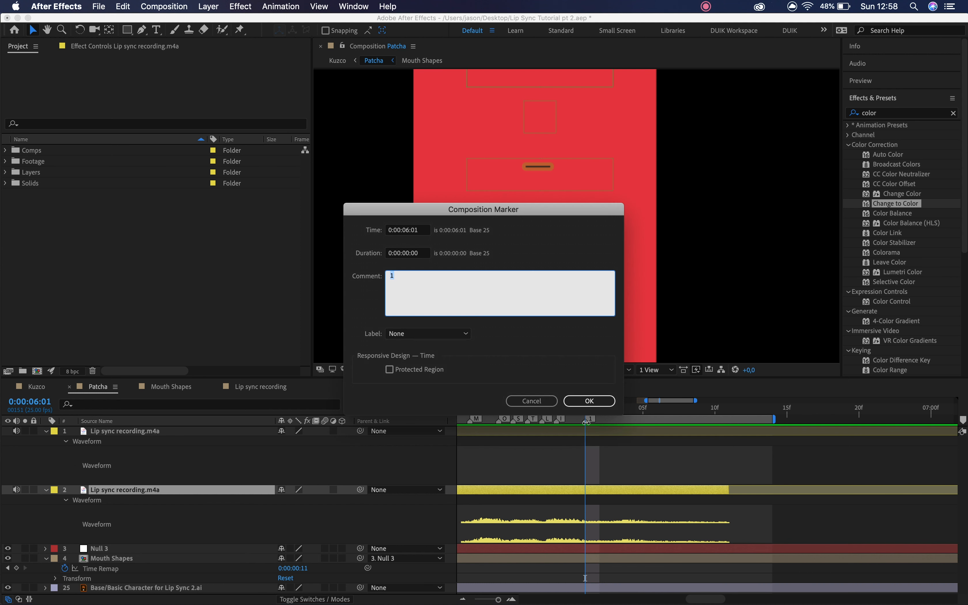
pyautogui.write('K')
pyautogui.click(590, 401)
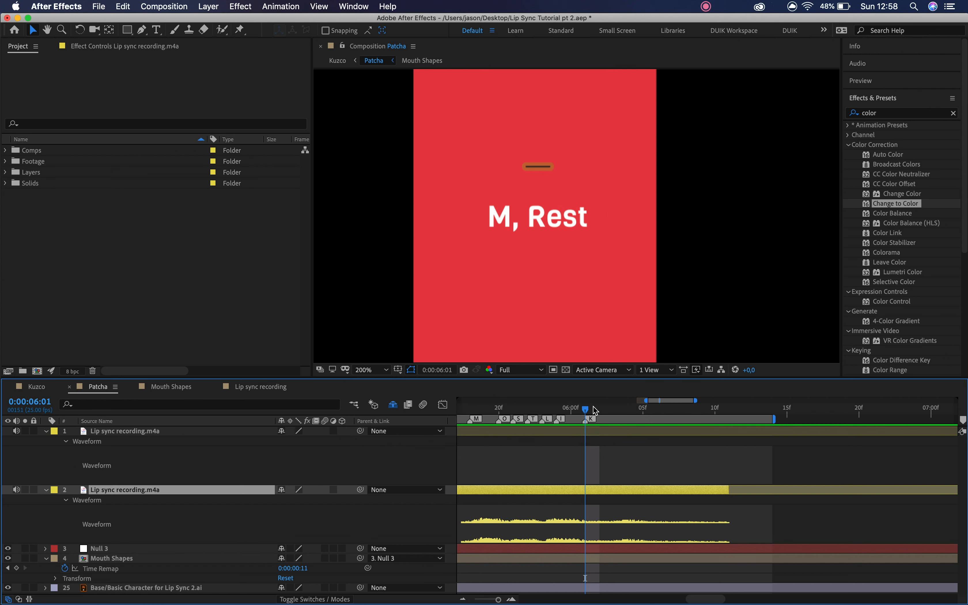
# Add a composition marker at 0:00:06:03 with the comment L.
pyautogui.click(611, 408)
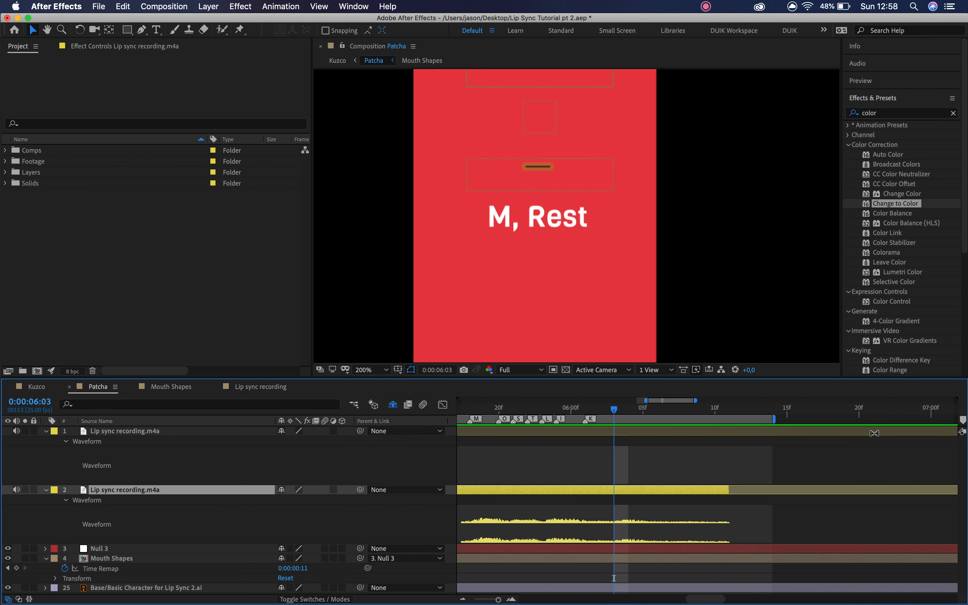
pyautogui.moveTo(964, 424)
pyautogui.mouseDown()
pyautogui.moveTo(621, 450)
pyautogui.moveTo(618, 422)
pyautogui.mouseUp()
pyautogui.doubleClick(614, 423)
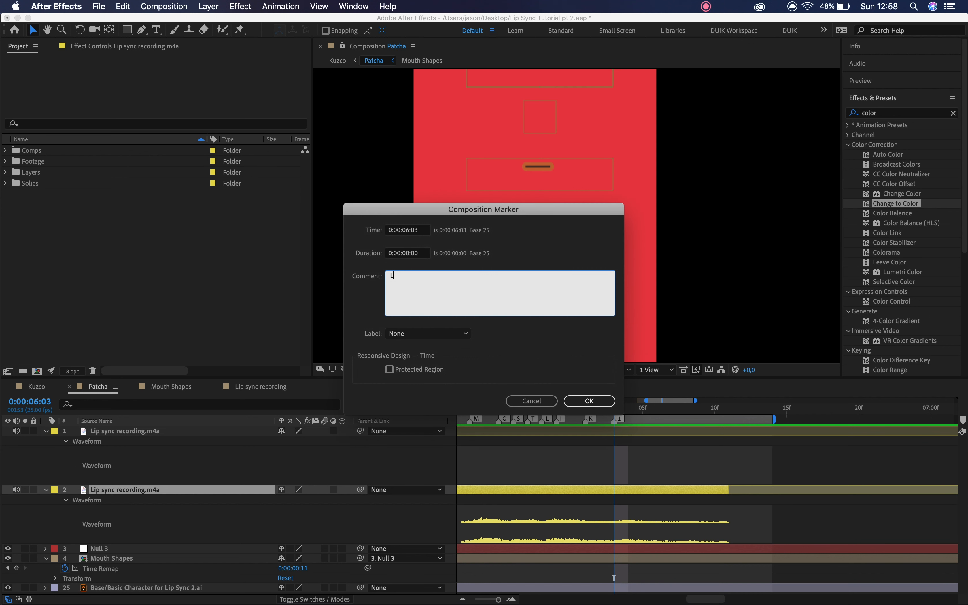
pyautogui.click(589, 400)
# Preview the second clip and add a composition marker at 0:00:06:06 with the comment Y.
pyautogui.press('space')
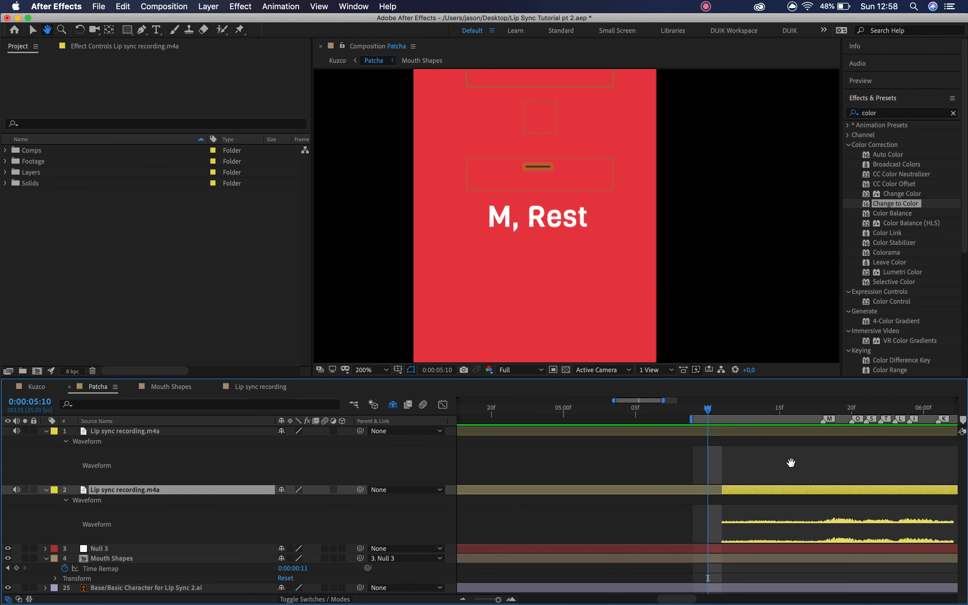
pyautogui.moveTo(638, 417); pyautogui.dragTo(668, 415)
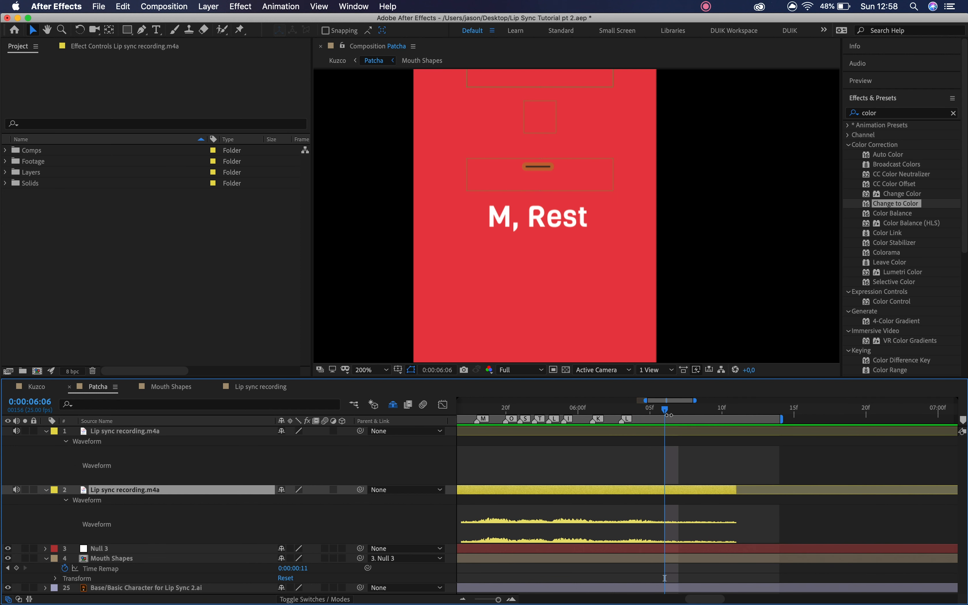
pyautogui.moveTo(963, 423)
pyautogui.mouseDown()
pyautogui.moveTo(662, 434)
pyautogui.moveTo(666, 426)
pyautogui.mouseUp()
pyautogui.doubleClick(665, 422)
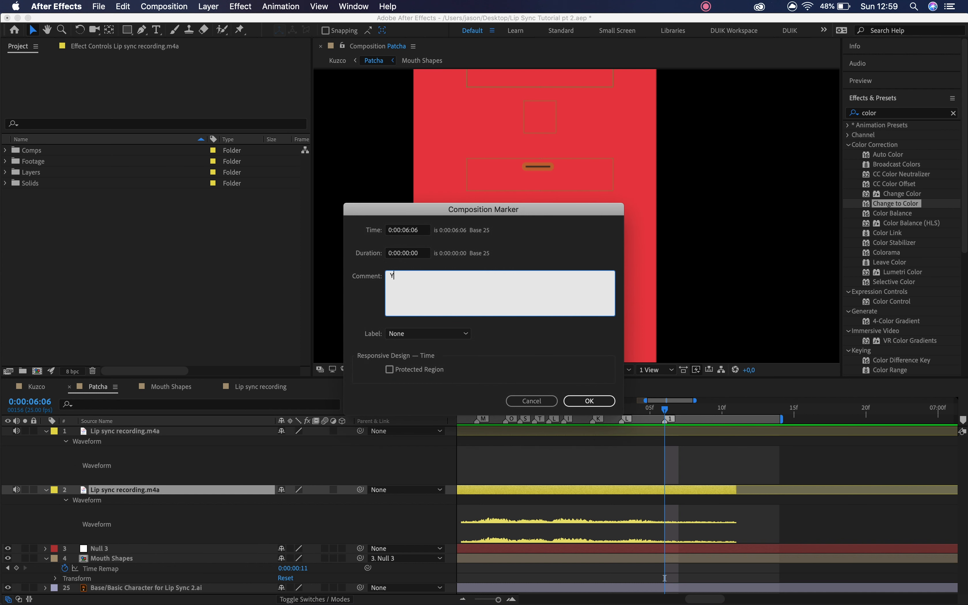
pyautogui.click(589, 401)
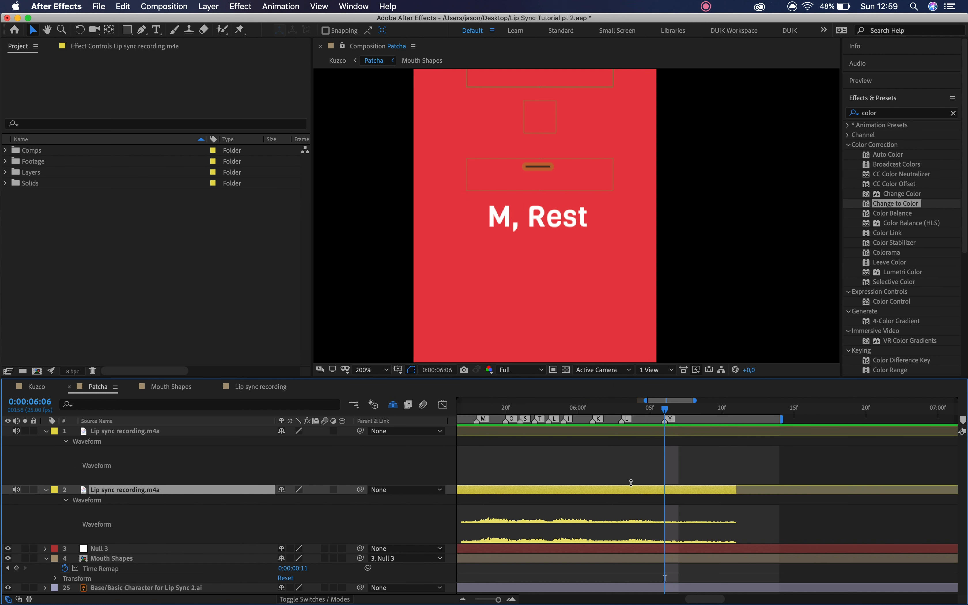
pyautogui.hscroll(-5, 628, 477)
pyautogui.click(497, 411)
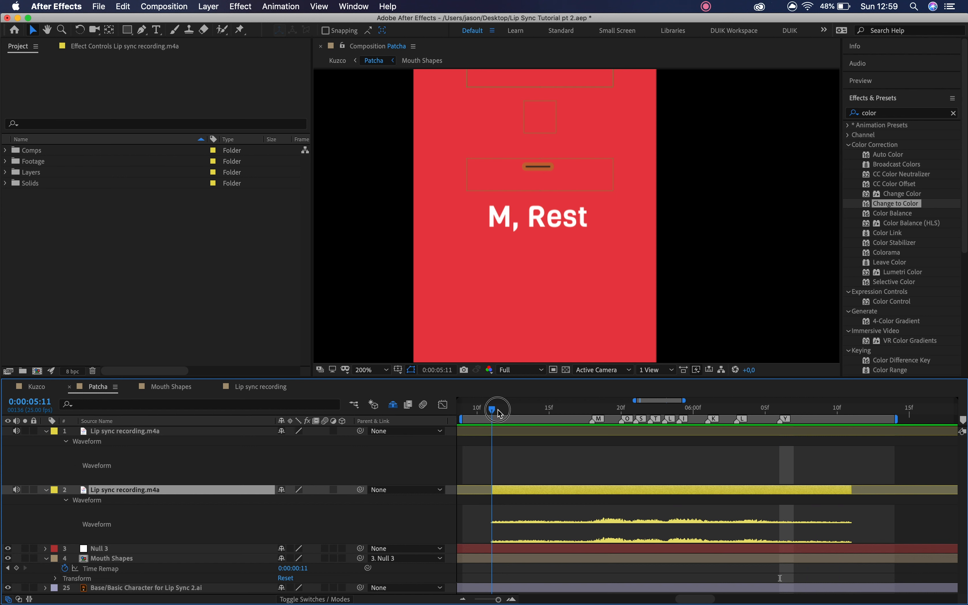
pyautogui.press('super+alt+t')
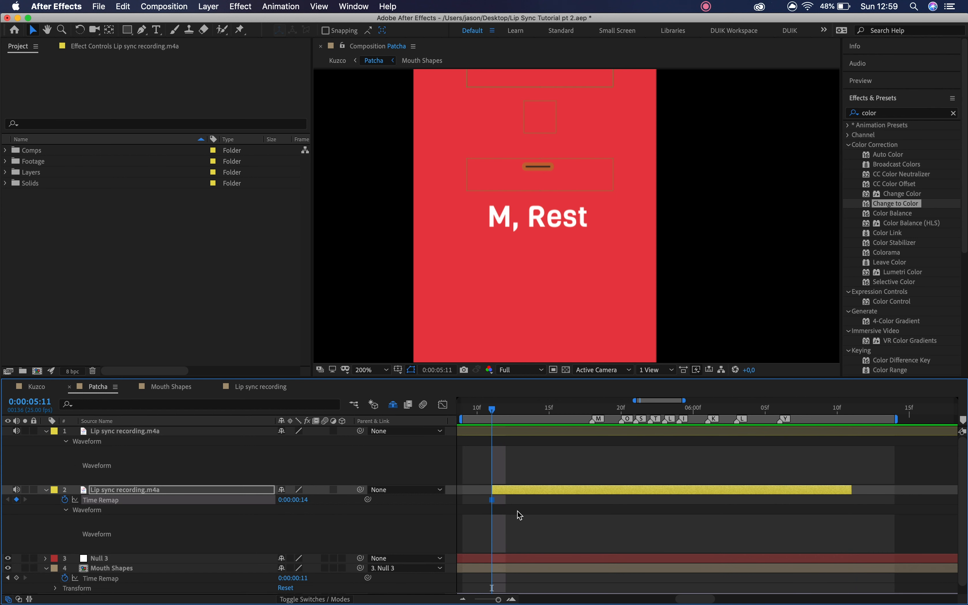
pyautogui.press('l')
pyautogui.press('l')
pyautogui.press('l')
pyautogui.press('l')
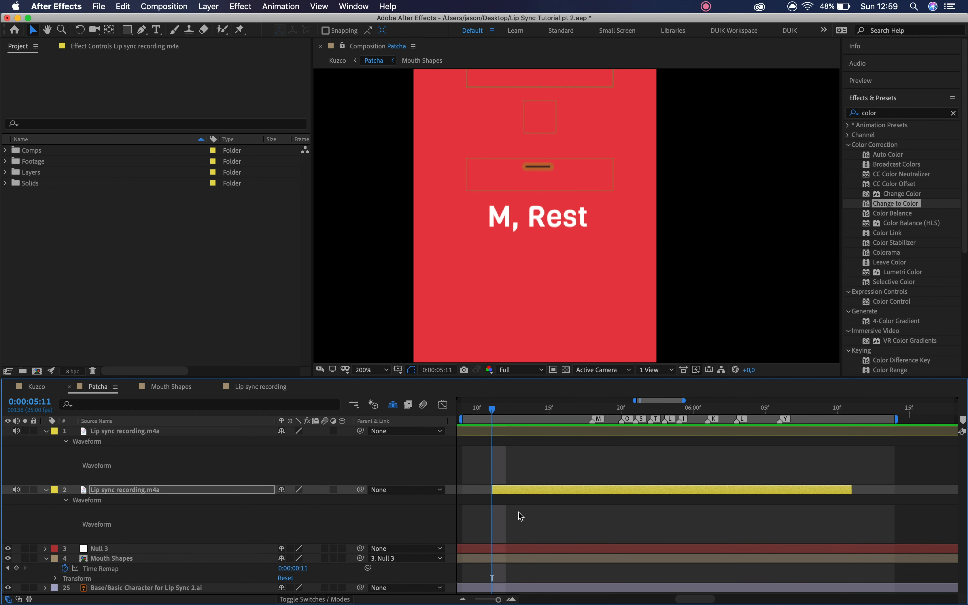
pyautogui.press('l')
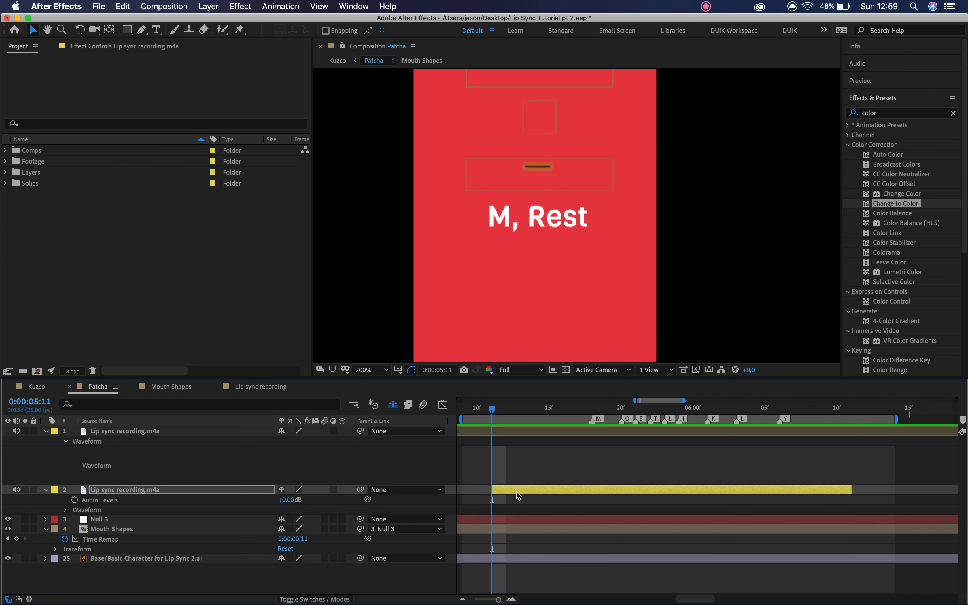
pyautogui.press('r')
pyautogui.press('r')
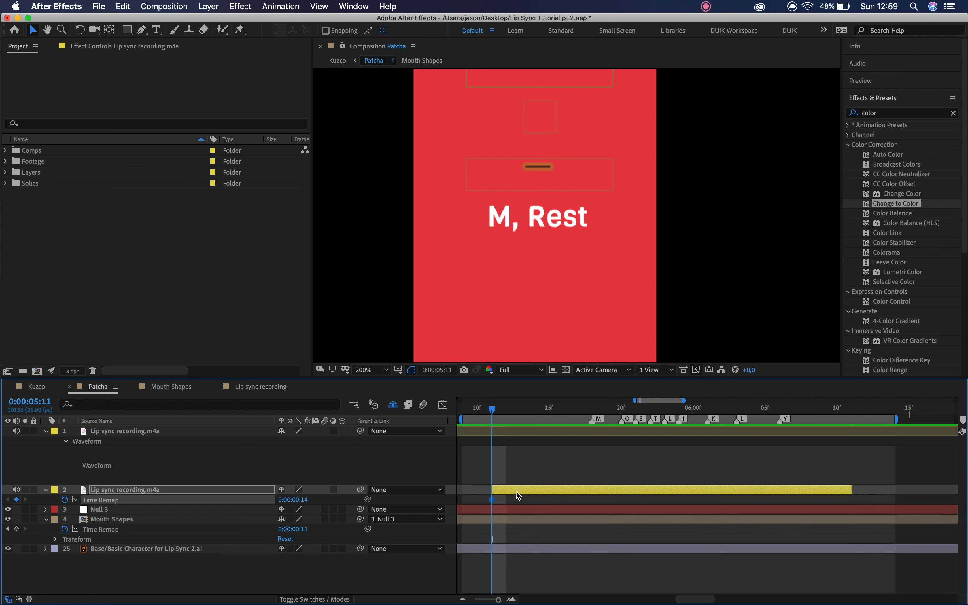
pyautogui.click(46, 490)
pyautogui.click(126, 492)
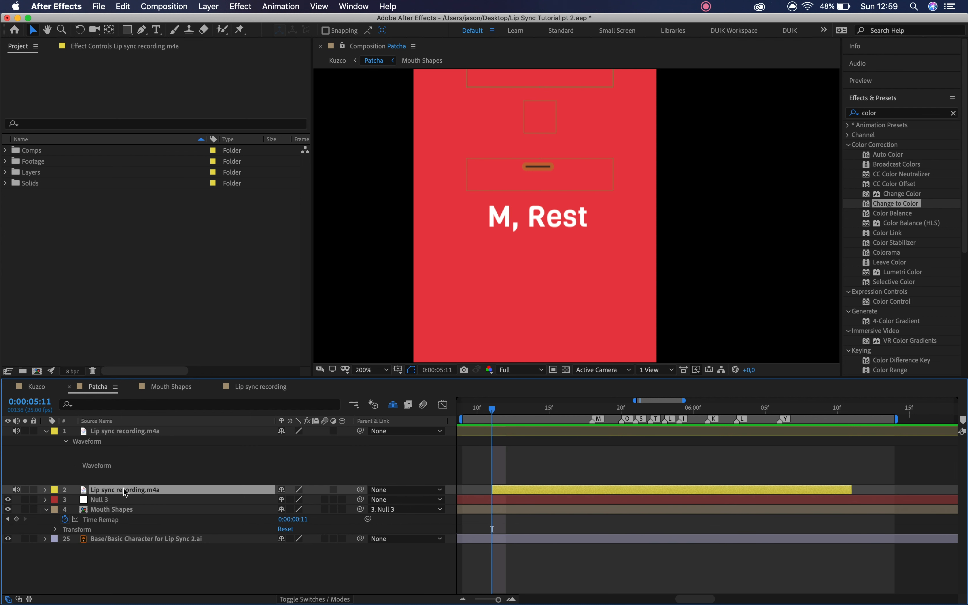
pyautogui.press('l')
pyautogui.press('l')
pyautogui.hotkey('shift', 'r')
pyautogui.hotkey('shift', 'r')
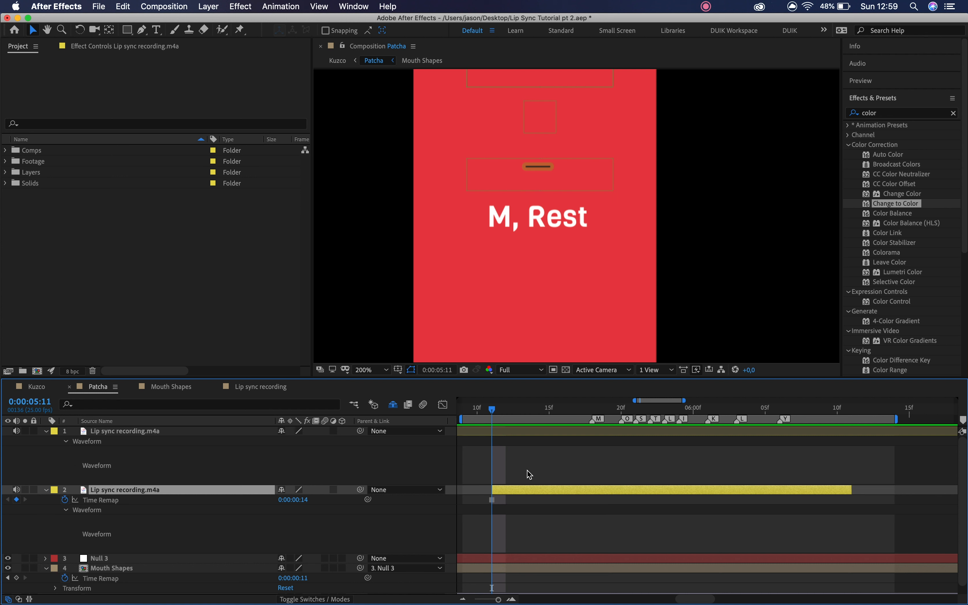
pyautogui.press('super+z')
pyautogui.press('super+z')
# Replay the second audio clip and add a Mouth Shapes Time Remap keyframe of 0:00:00:11 (M, Rest) at 0:00:05:11.
pyautogui.moveTo(612, 408); pyautogui.dragTo(597, 411)
pyautogui.press('space')
pyautogui.press('space')
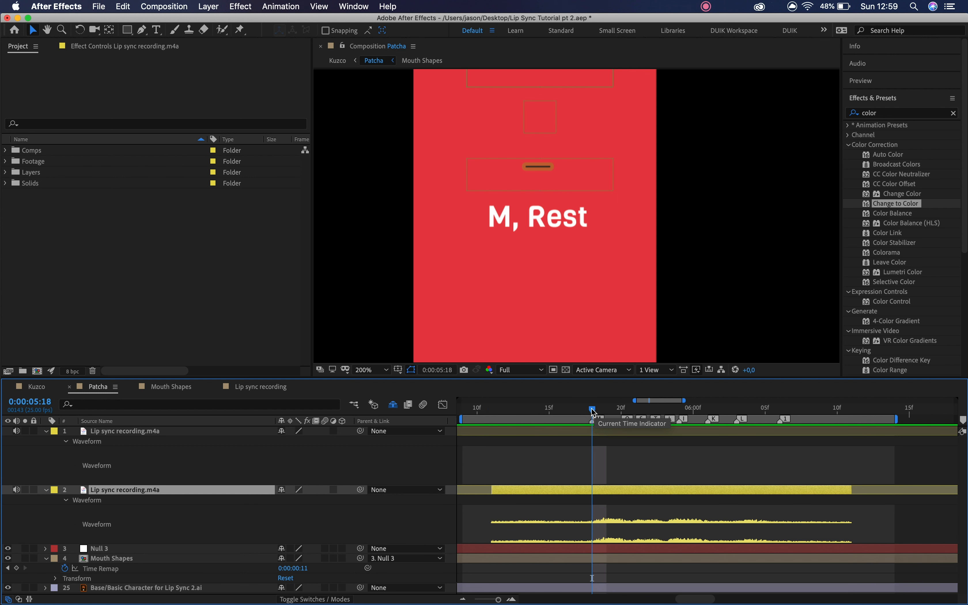
pyautogui.click(493, 411)
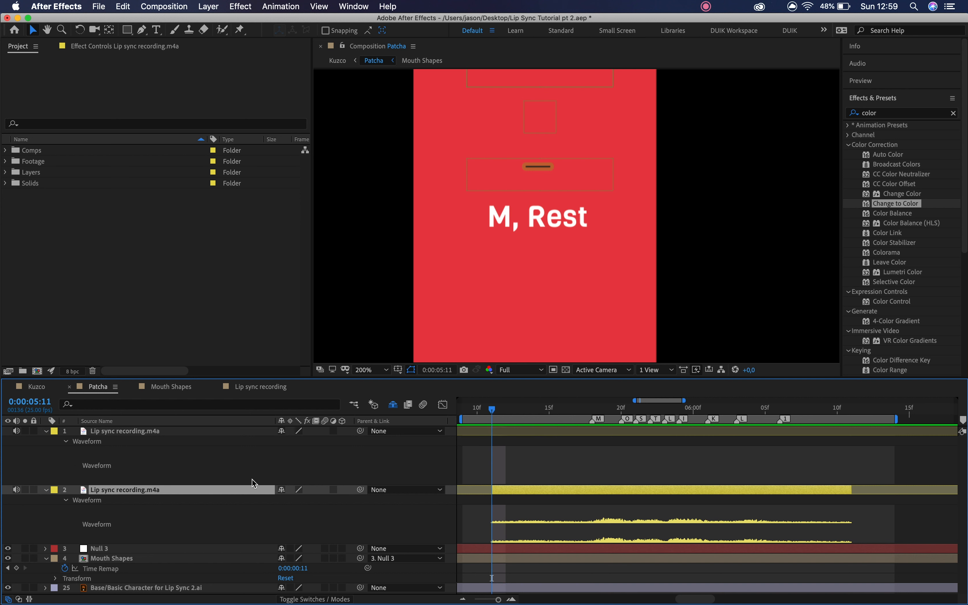
pyautogui.click(159, 559)
pyautogui.press('super+v')
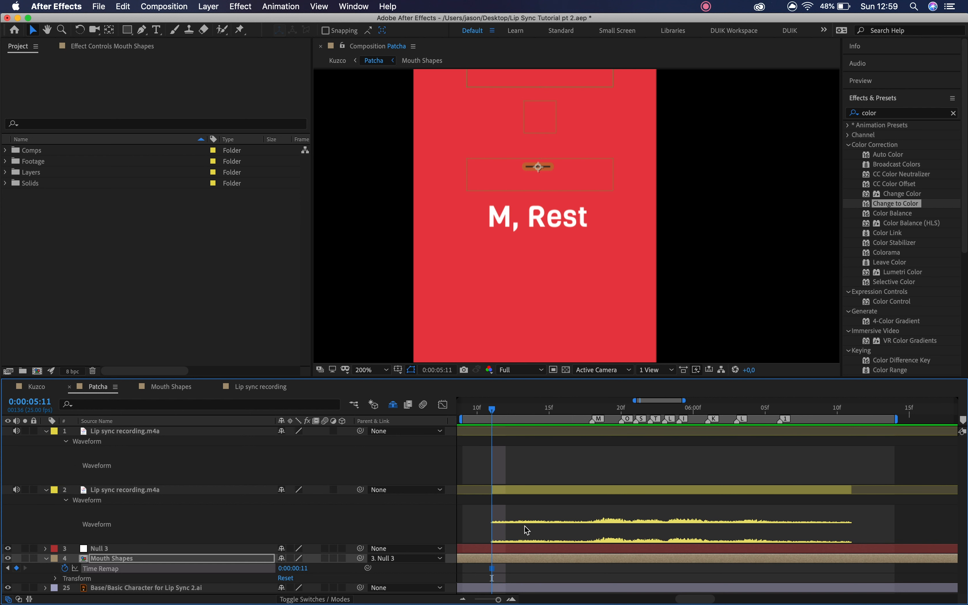
# Keyframe the Mouth Shapes Time Remap to 0:00:00:03 (O) at 0:00:05:20 and 0:00:00:06 (S,N) at 0:00:05:21.
pyautogui.moveTo(496, 415)
pyautogui.mouseDown()
pyautogui.moveTo(640, 413)
pyautogui.moveTo(622, 410)
pyautogui.mouseUp()
pyautogui.moveTo(303, 571); pyautogui.dragTo(260, 565)
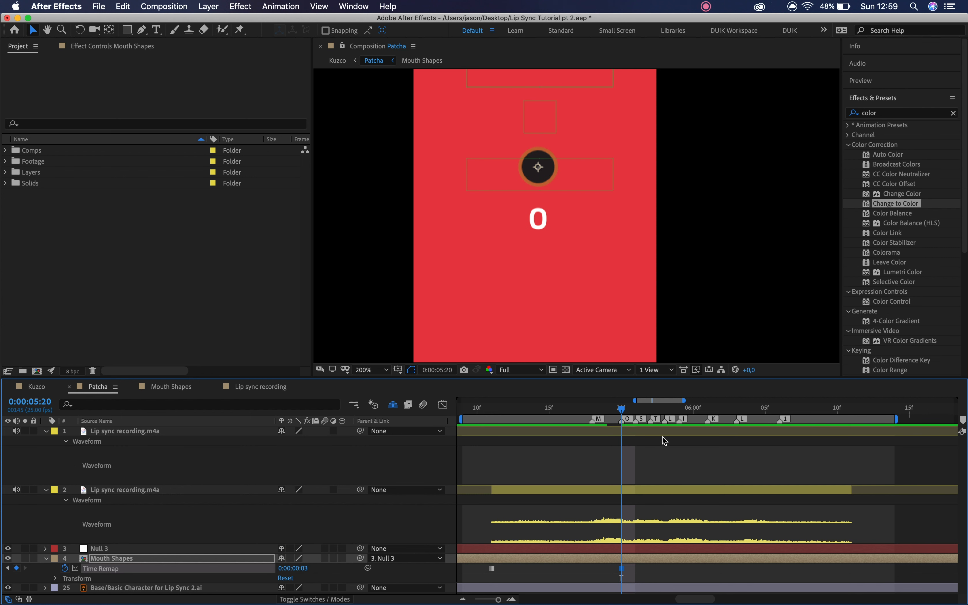
pyautogui.click(639, 417)
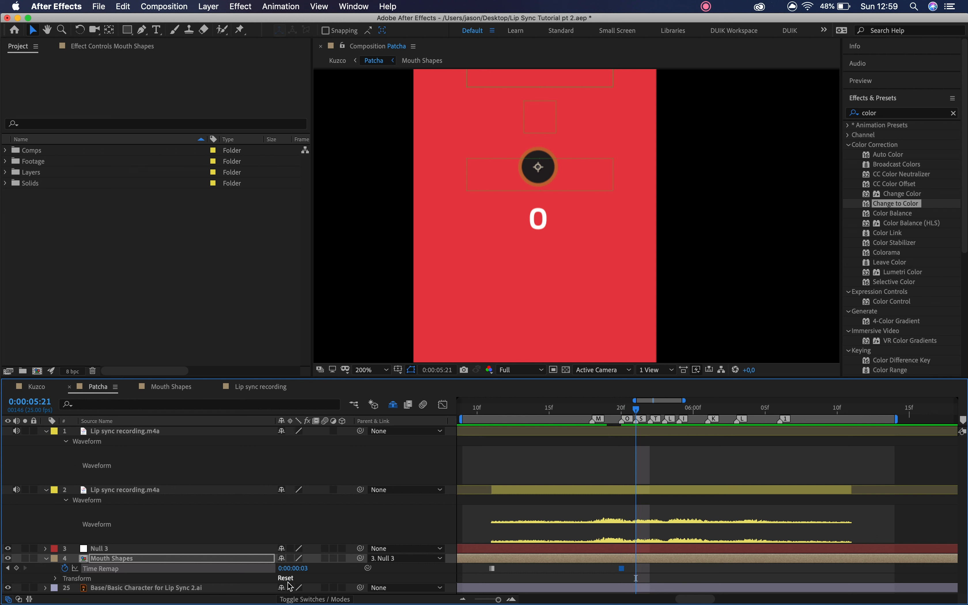
pyautogui.moveTo(304, 572); pyautogui.dragTo(319, 566)
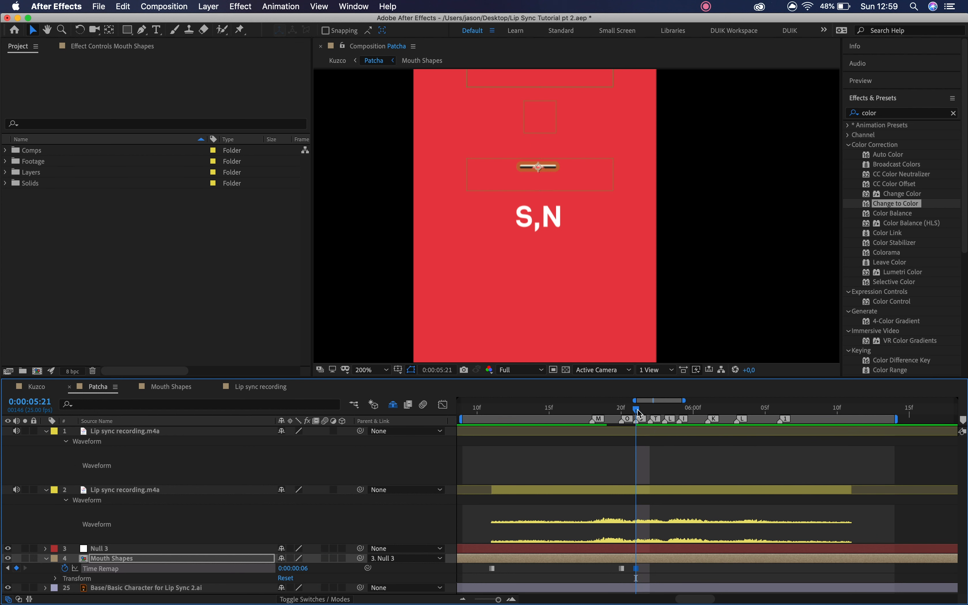
# Keyframe Time Remap for the T, L and I markers: 0:00:00:05 at 0:00:05:22, the L shape at 0:00:05:23, and 0:00:00:02 at 0:00:05:24.
pyautogui.click(652, 415)
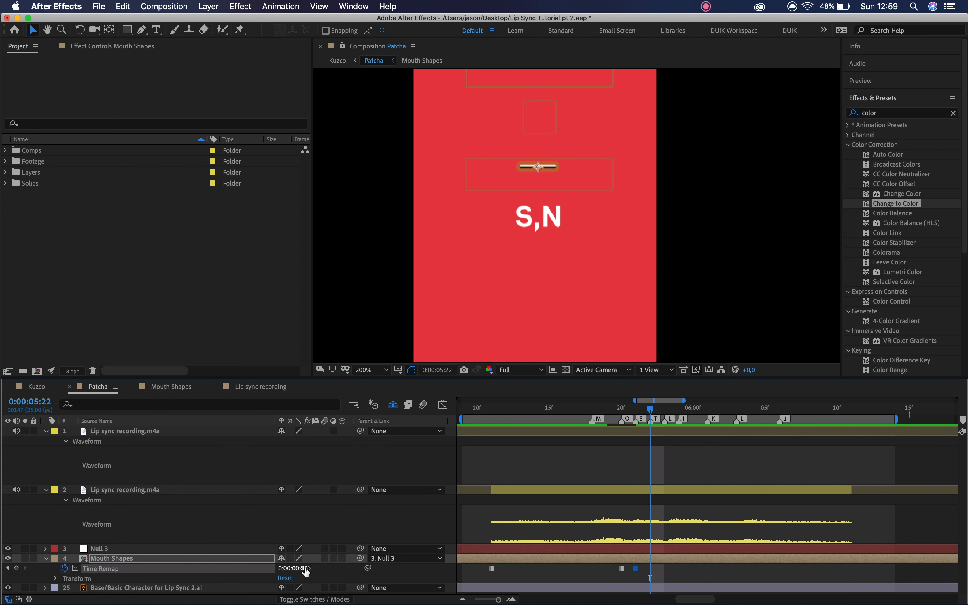
pyautogui.moveTo(308, 573); pyautogui.dragTo(281, 558)
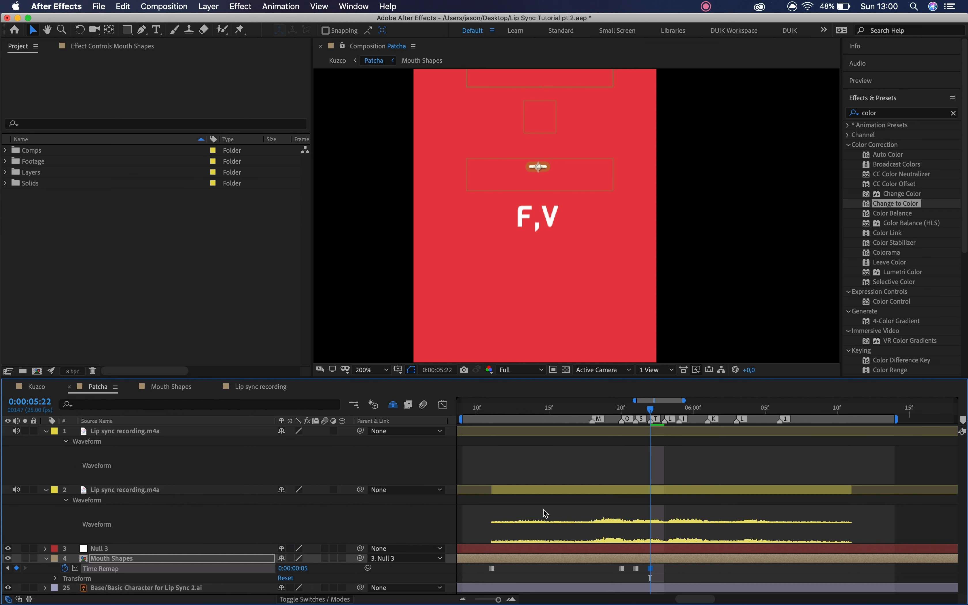
pyautogui.moveTo(651, 411); pyautogui.dragTo(663, 411)
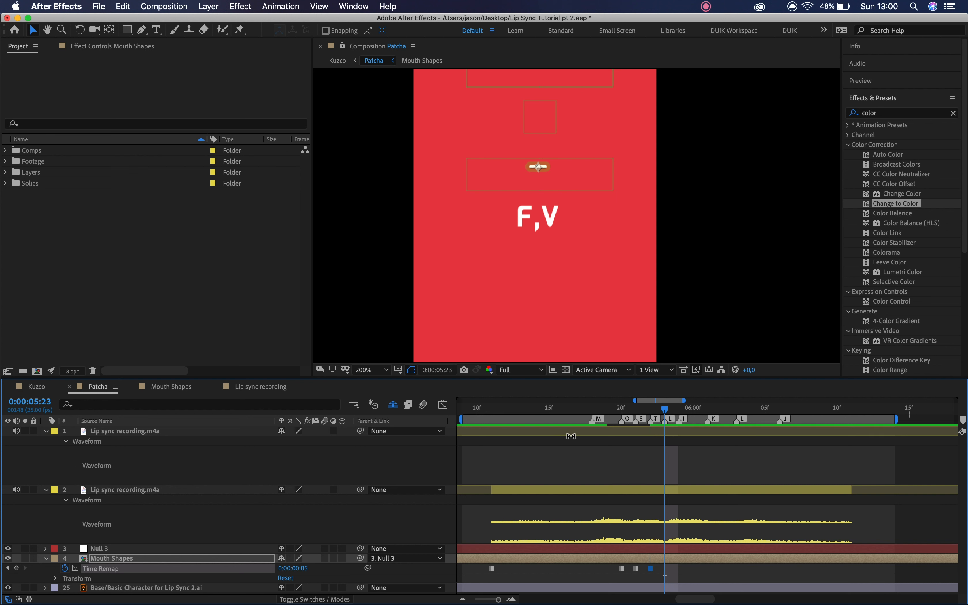
pyautogui.moveTo(304, 568); pyautogui.dragTo(263, 560)
pyautogui.click(675, 417)
# Keyframe Time Remap for the K marker at 0:00:06:01 and to 0:00:00:07 (L) at 0:00:06:03.
pyautogui.moveTo(685, 413); pyautogui.dragTo(709, 410)
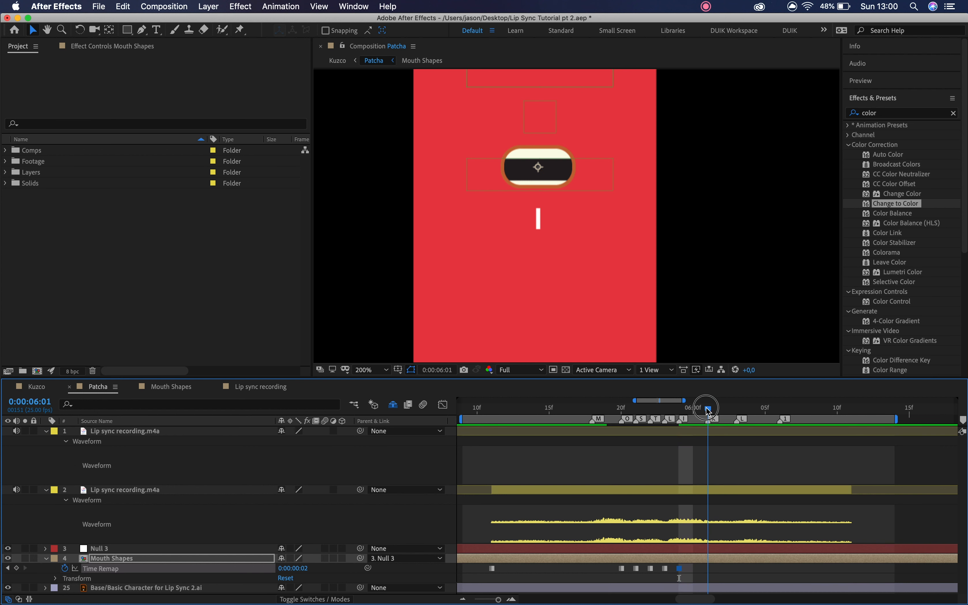
pyautogui.moveTo(305, 568); pyautogui.dragTo(301, 569)
pyautogui.moveTo(709, 410); pyautogui.dragTo(737, 416)
pyautogui.moveTo(308, 569); pyautogui.dragTo(341, 575)
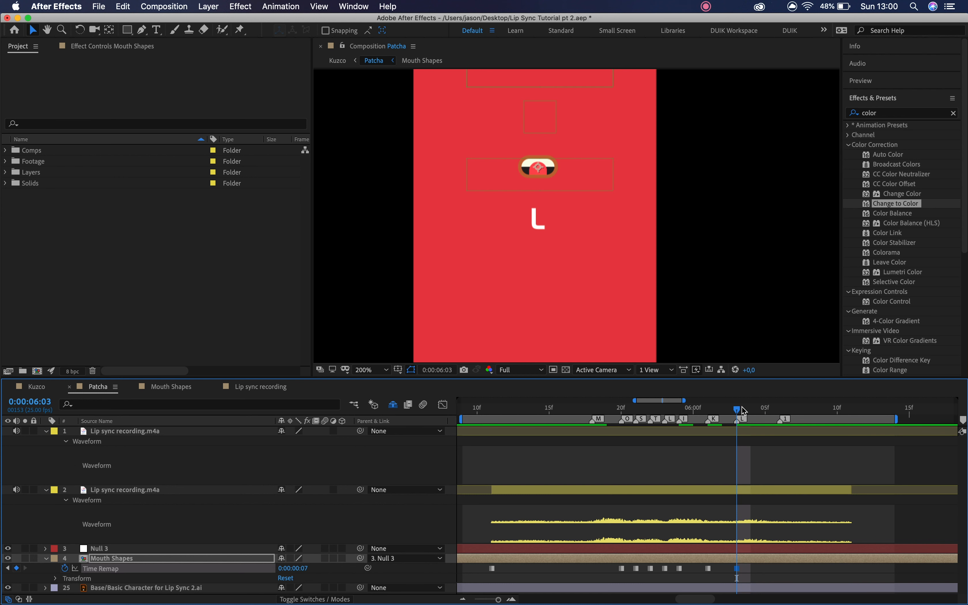
# Keyframe Time Remap to 0:00:00:01 (E) at 0:00:06:05 and 0:00:00:06 (S,N) at 0:00:06:06.
pyautogui.moveTo(739, 414); pyautogui.dragTo(769, 416)
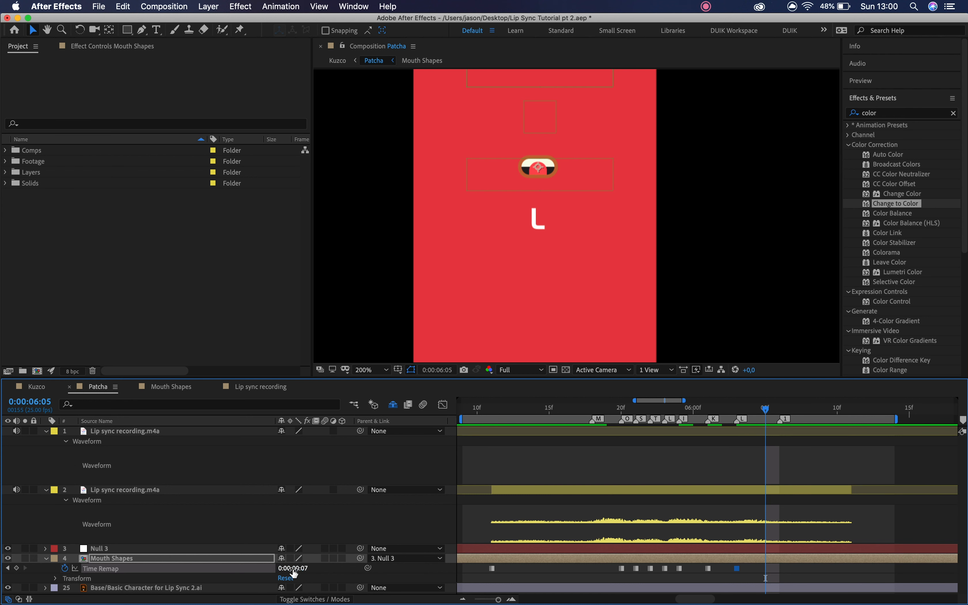
pyautogui.moveTo(307, 572); pyautogui.dragTo(262, 566)
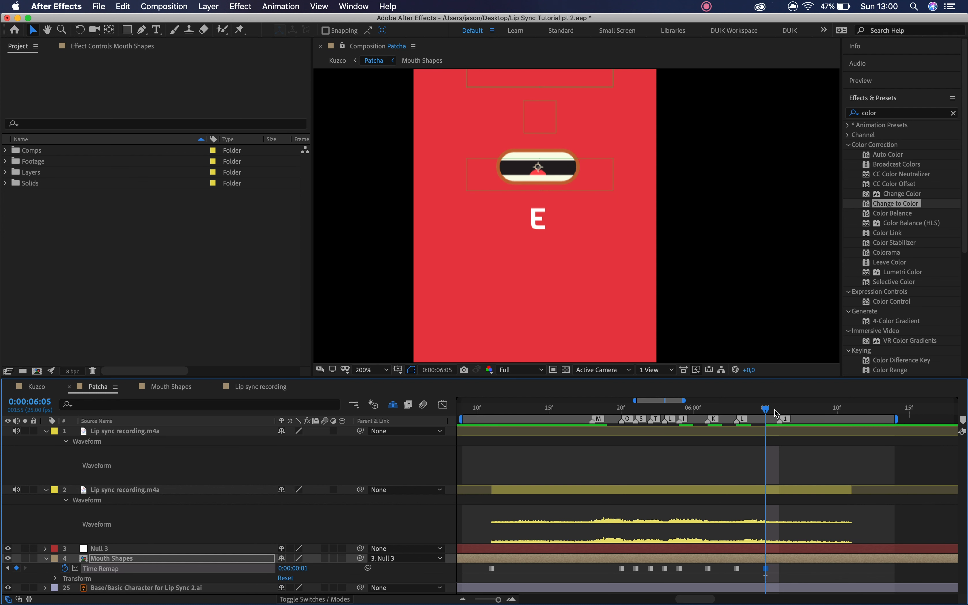
pyautogui.moveTo(768, 413); pyautogui.dragTo(781, 412)
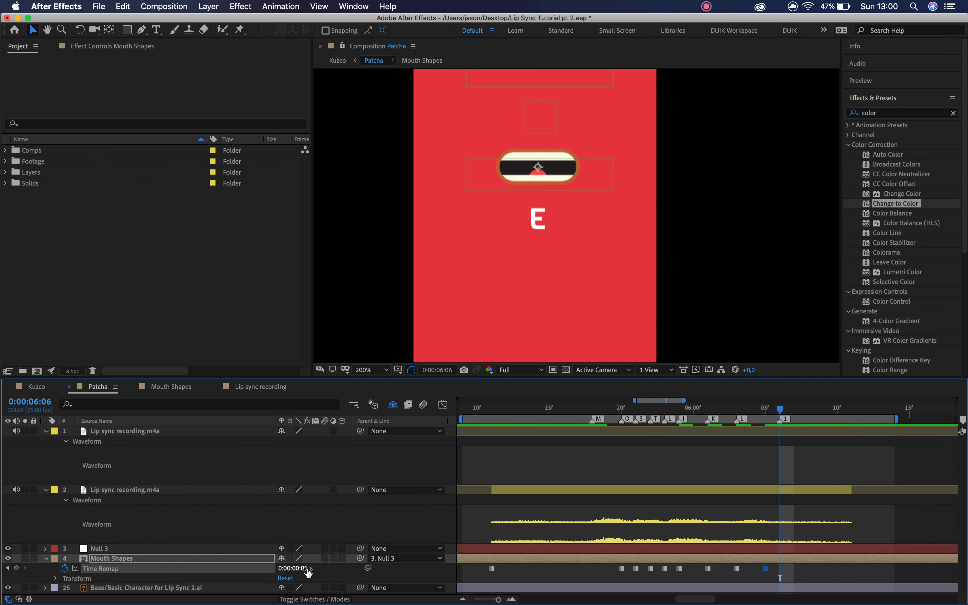
pyautogui.moveTo(308, 573); pyautogui.dragTo(336, 570)
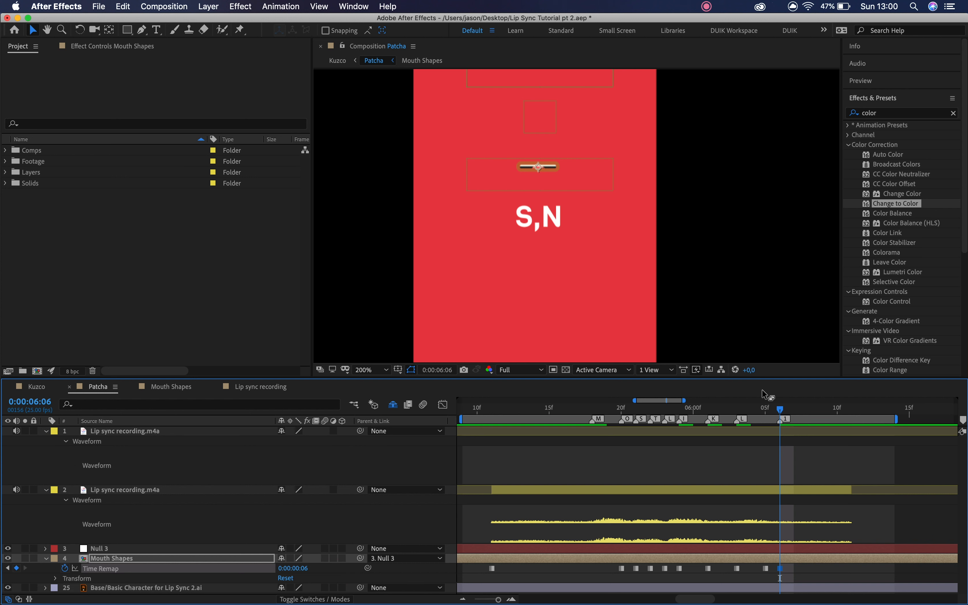
# Keyframe Time Remap to 0:00:00:11 (M, Rest) at 0:00:06:09 and preview the clip's lip sync.
pyautogui.moveTo(783, 410); pyautogui.dragTo(821, 413)
pyautogui.press('space')
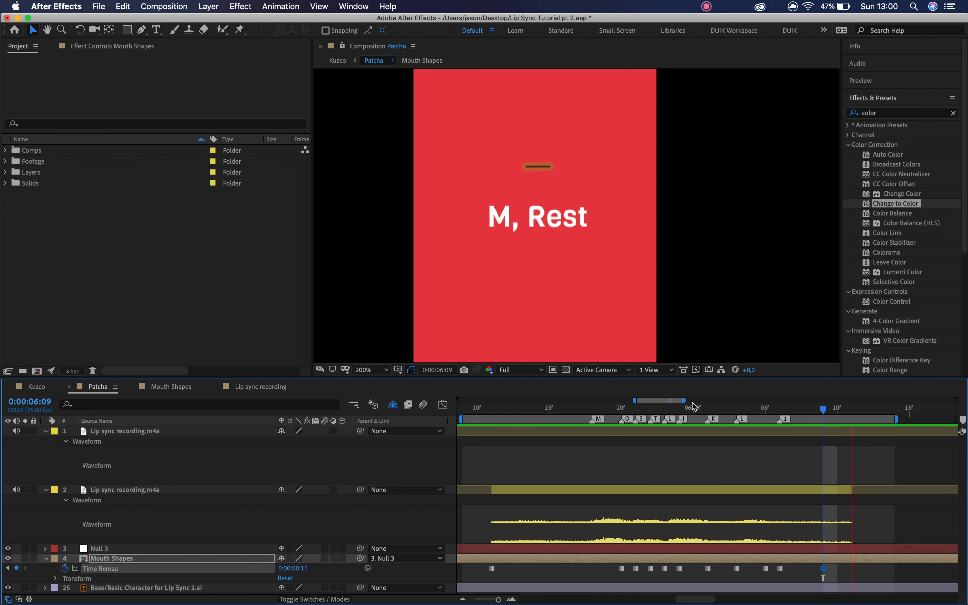
pyautogui.press('space')
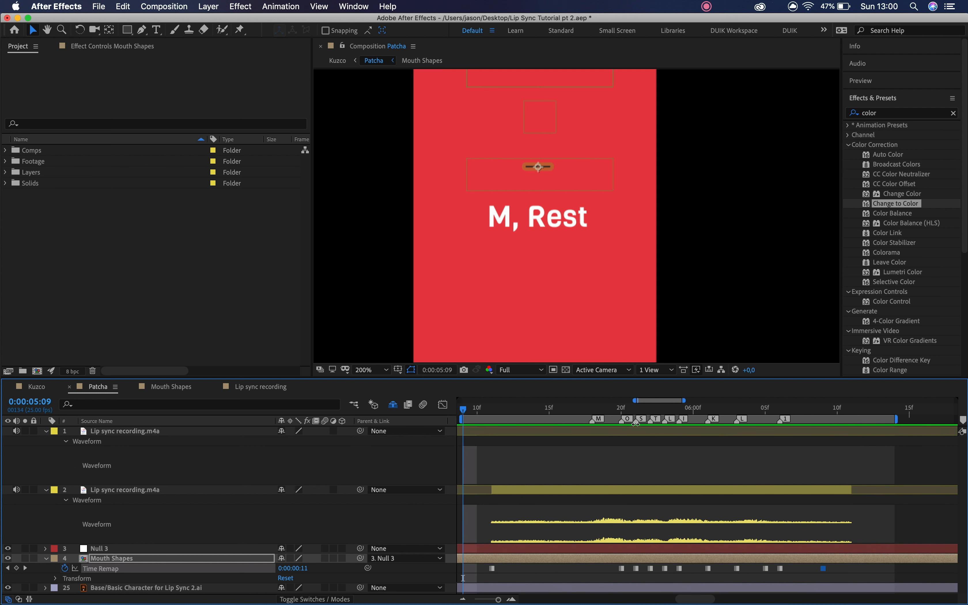
# Replay the lip sync from the M marker at 0:00:05:18 and save the project.
pyautogui.click(593, 408)
pyautogui.press('space')
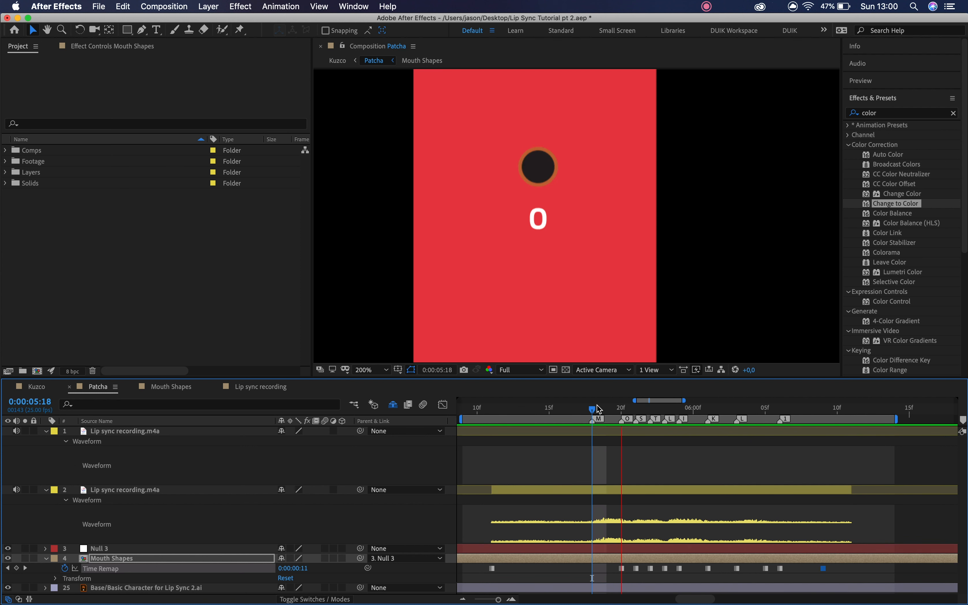
pyautogui.click(596, 408)
pyautogui.press('space')
pyautogui.click(599, 408)
pyautogui.press('super+s')
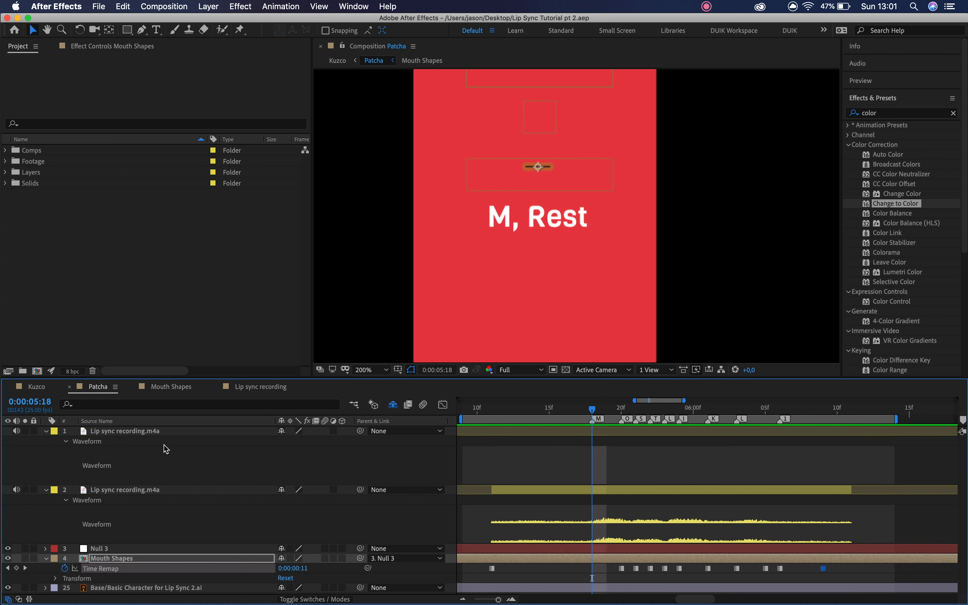
# Collapse the open layer properties in the timeline and reframe the composition view to show more of the character above the mouth.
pyautogui.keyDown('shift'); pyautogui.click(161, 432); pyautogui.keyUp('shift')
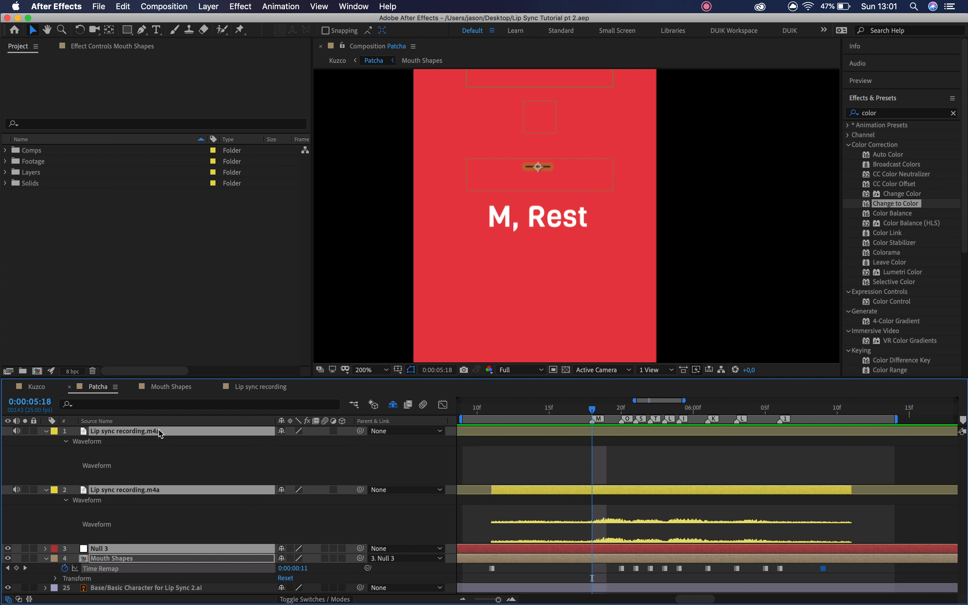
pyautogui.click(46, 432)
pyautogui.click(181, 514)
pyautogui.press('z')
pyautogui.keyDown('alt'); pyautogui.click(596, 274); pyautogui.keyUp('alt')
pyautogui.press('h')
pyautogui.moveTo(581, 243); pyautogui.dragTo(579, 295)
pyautogui.press('space')
pyautogui.scroll(1, 575, 202)
pyautogui.moveTo(565, 172); pyautogui.dragTo(587, 194)
pyautogui.press('v')
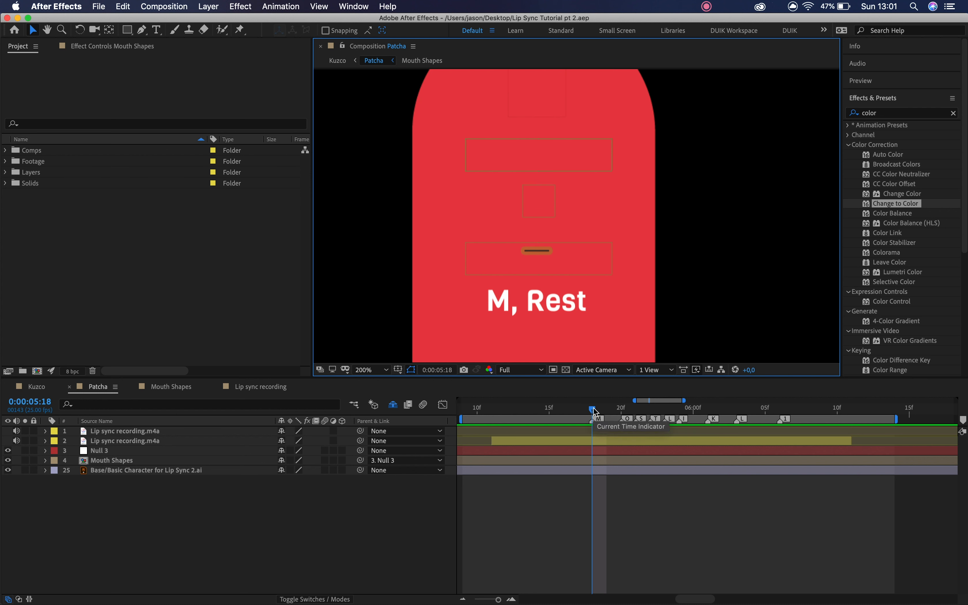
# Go to the start of the first audio clip at 0:00:03:18 and select its Lip sync recording.m4a layer.
pyautogui.press('-')
pyautogui.press('-')
pyautogui.press('-')
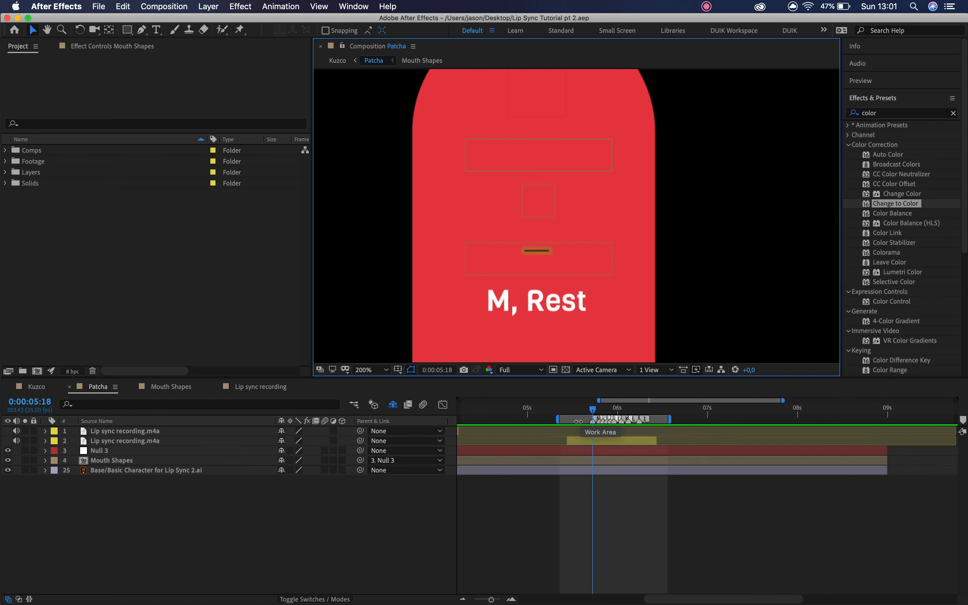
pyautogui.hscroll(-1, 579, 421)
pyautogui.click(528, 413)
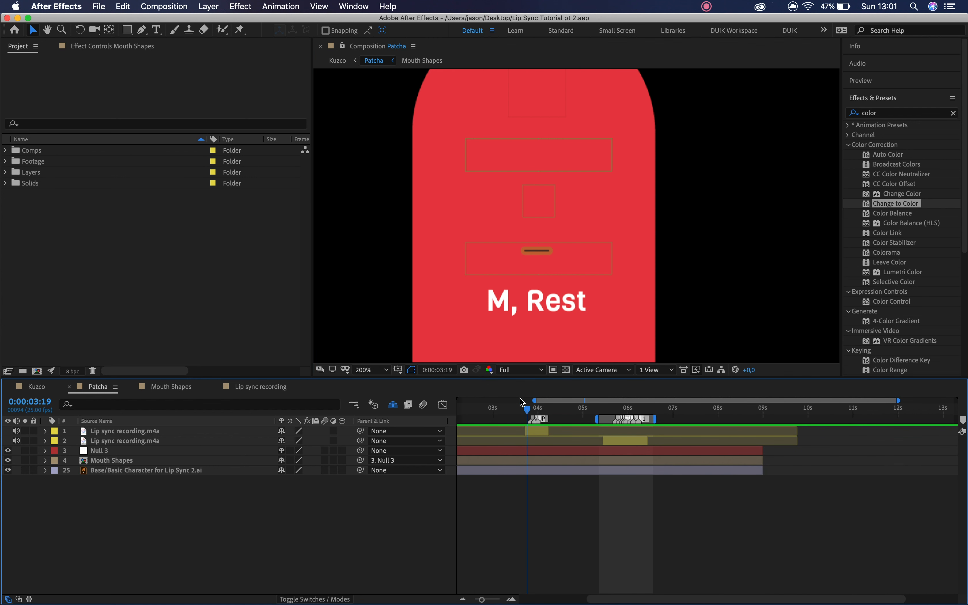
pyautogui.click(512, 599)
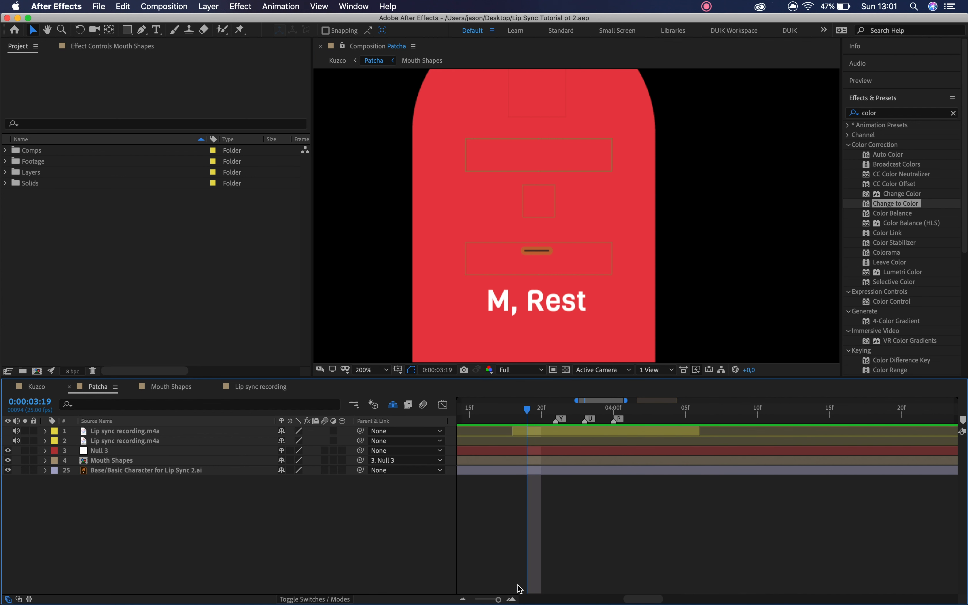
pyautogui.click(519, 410)
pyautogui.click(533, 431)
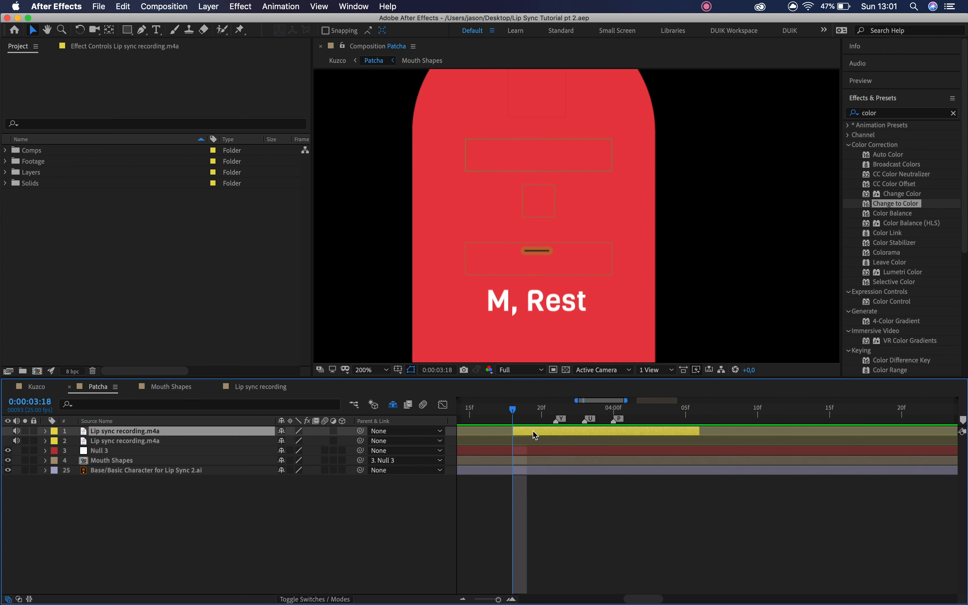
# Set the work area around the first audio clip, starting at 0:00:03:18 and ending at 0:00:04:07.
pyautogui.press('l')
pyautogui.press('l')
pyautogui.press('b')
pyautogui.click(702, 412)
pyautogui.press('b')
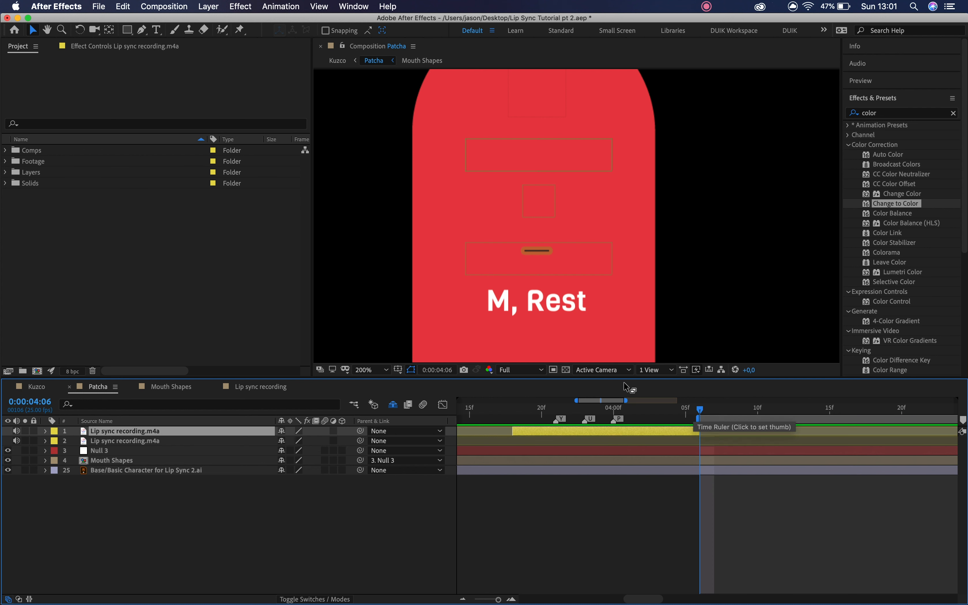
pyautogui.click(513, 412)
pyautogui.press('b')
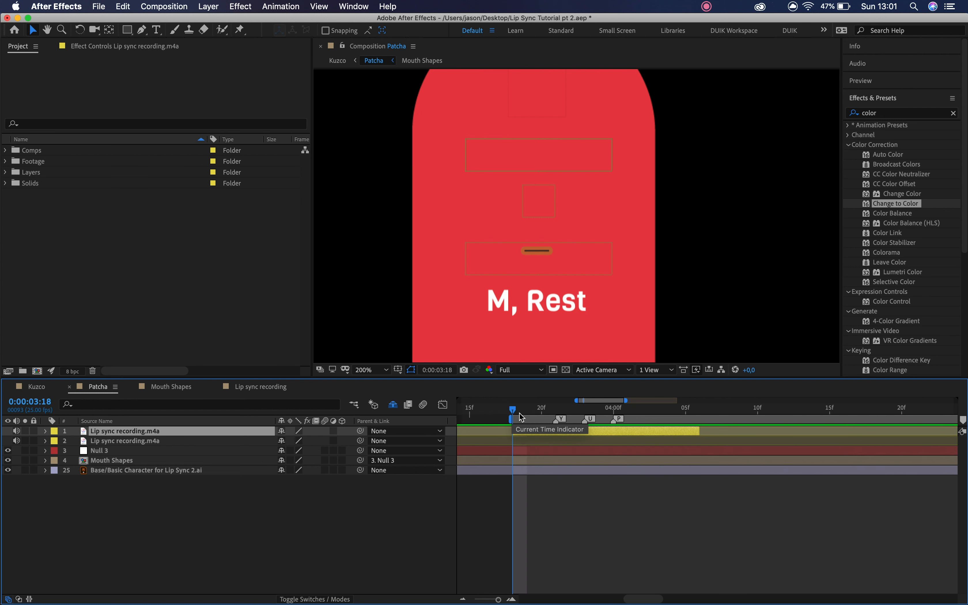
pyautogui.click(714, 412)
pyautogui.press('n')
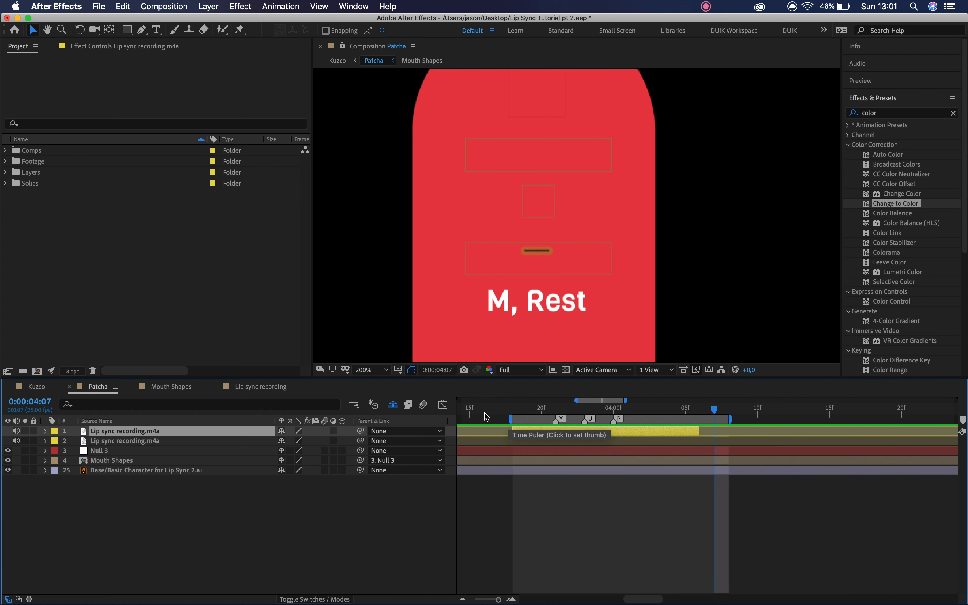
# Start the work area at 0:00:03:16, slightly before the first audio clip, and play back its lip sync.
pyautogui.moveTo(513, 419); pyautogui.dragTo(487, 420)
pyautogui.press('space')
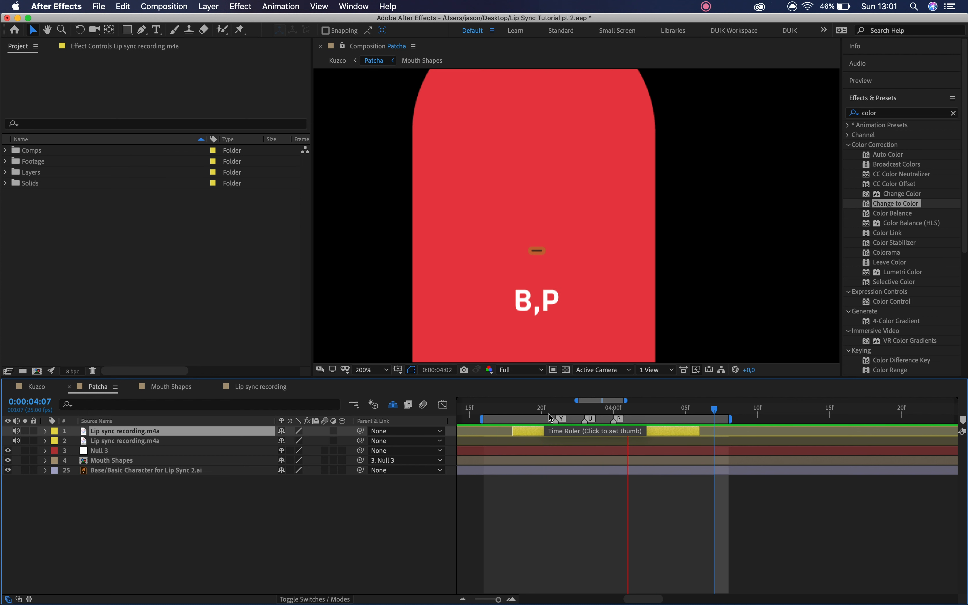
pyautogui.press('space')
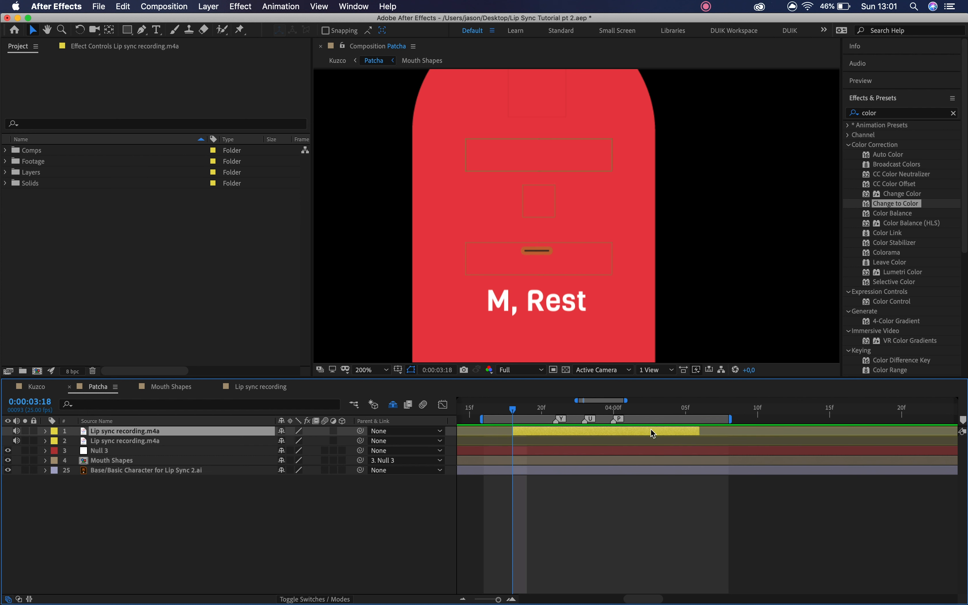
# Show the Mouth Shapes layer's Time Remap keyframes, move the last one to 0:00:04:04 and check the timing in playback.
pyautogui.click(641, 464)
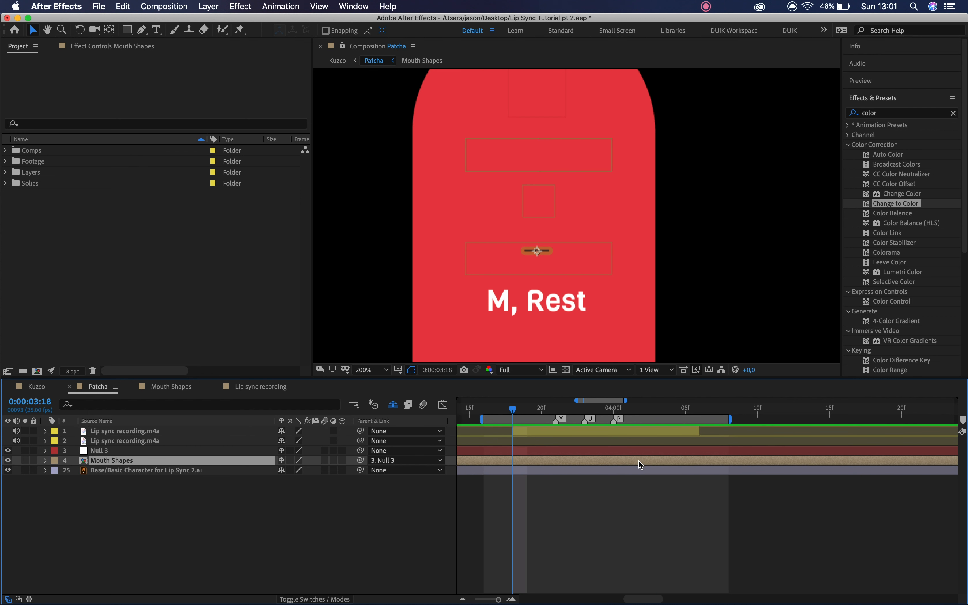
pyautogui.press('u')
pyautogui.moveTo(644, 471); pyautogui.dragTo(659, 472)
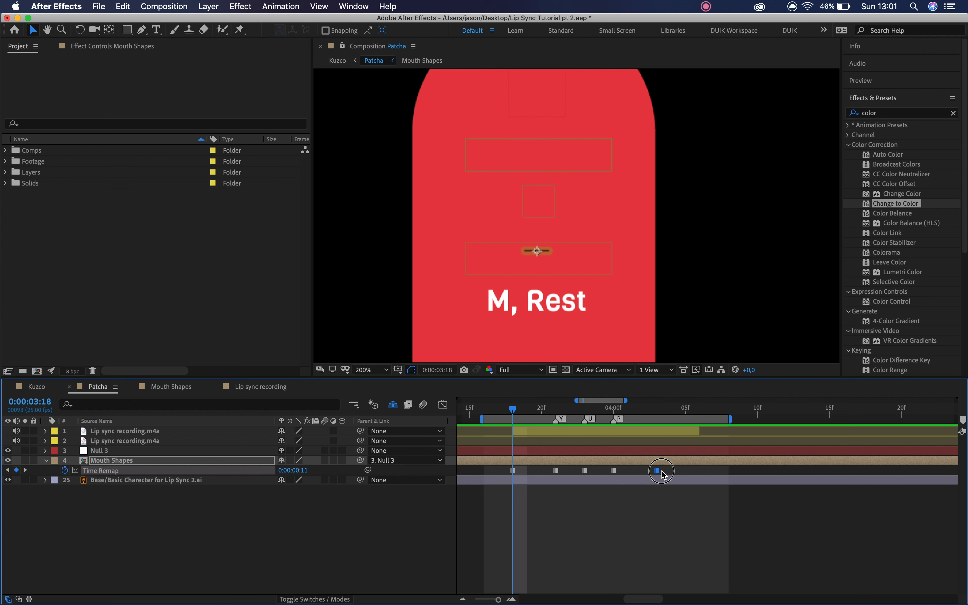
pyautogui.press('space')
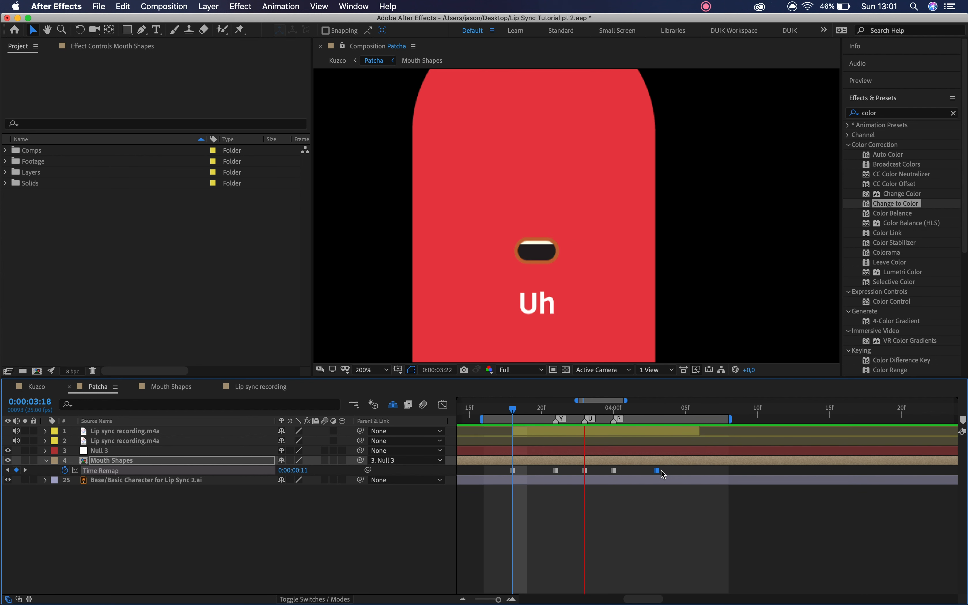
pyautogui.press('space')
pyautogui.moveTo(658, 473); pyautogui.dragTo(669, 472)
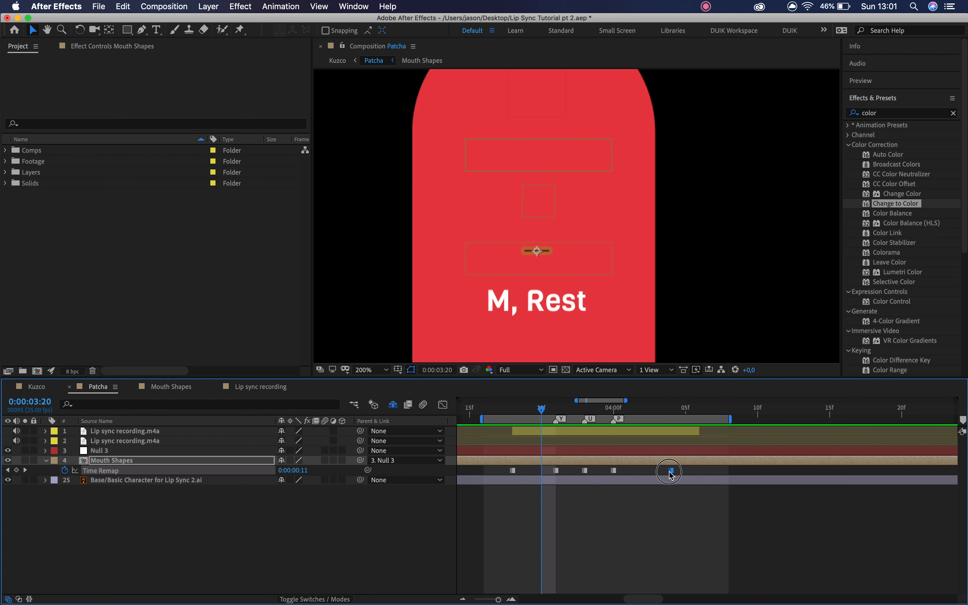
# Move the clip's first Time Remap keyframe to 0:00:03:19 and play the lip sync.
pyautogui.click(509, 471)
pyautogui.moveTo(515, 474); pyautogui.dragTo(530, 475)
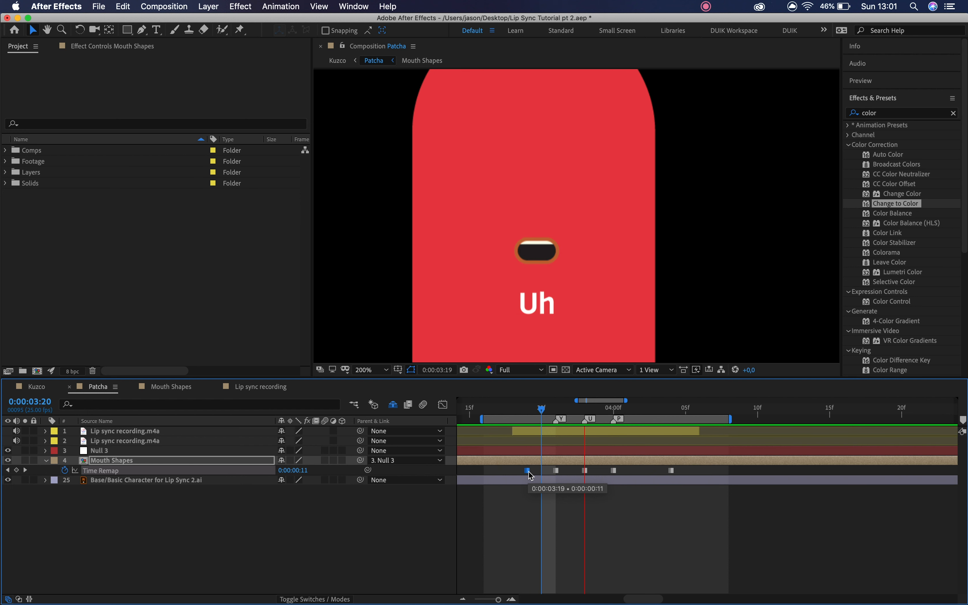
pyautogui.press('space')
# Return to 0:00:03:18, collapse the Mouth Shapes properties and reveal the hidden shy layers in the timeline.
pyautogui.click(516, 413)
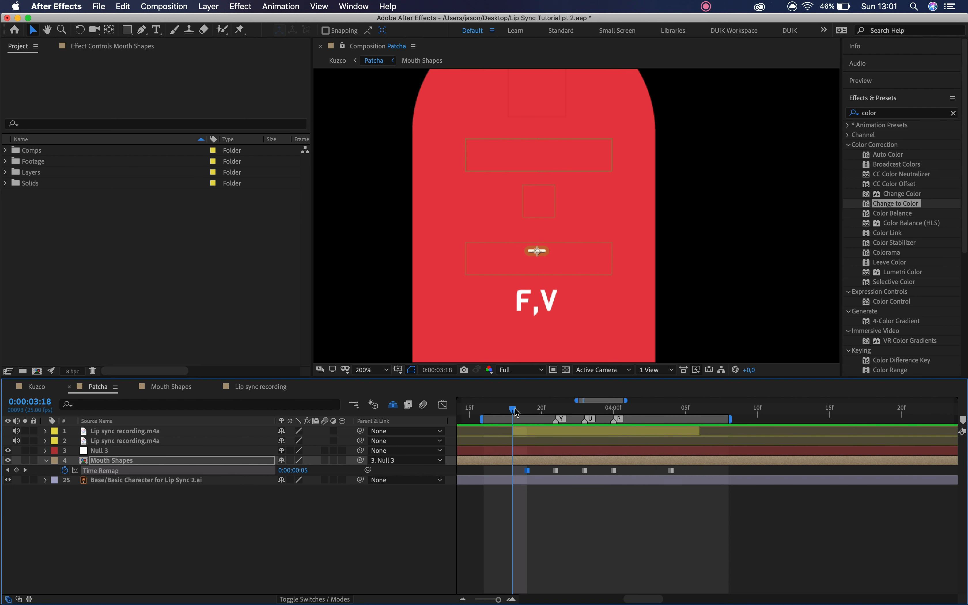
pyautogui.click(393, 405)
pyautogui.click(47, 463)
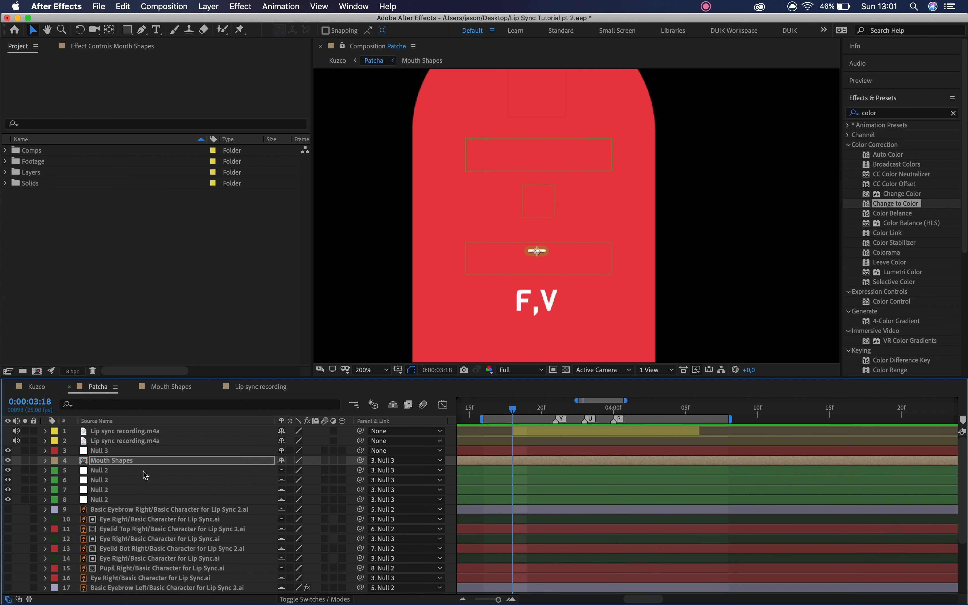
pyautogui.click(117, 472)
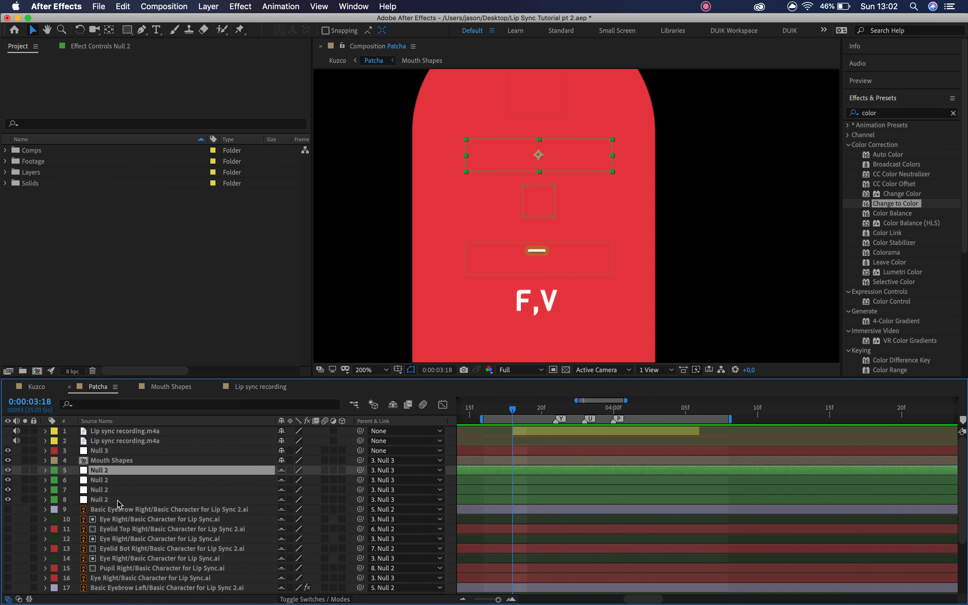
pyautogui.click(118, 512)
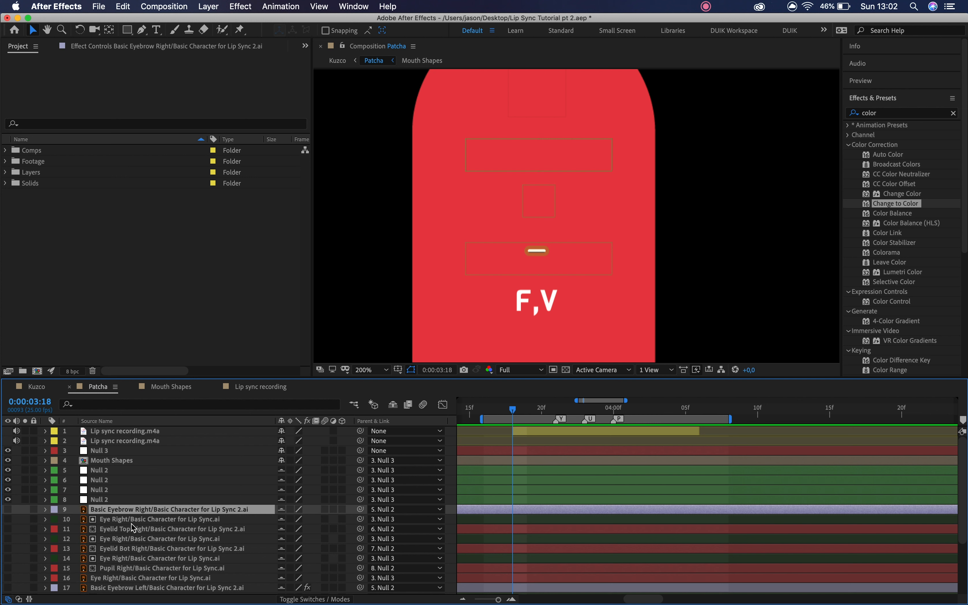
pyautogui.click(138, 529)
pyautogui.click(8, 530)
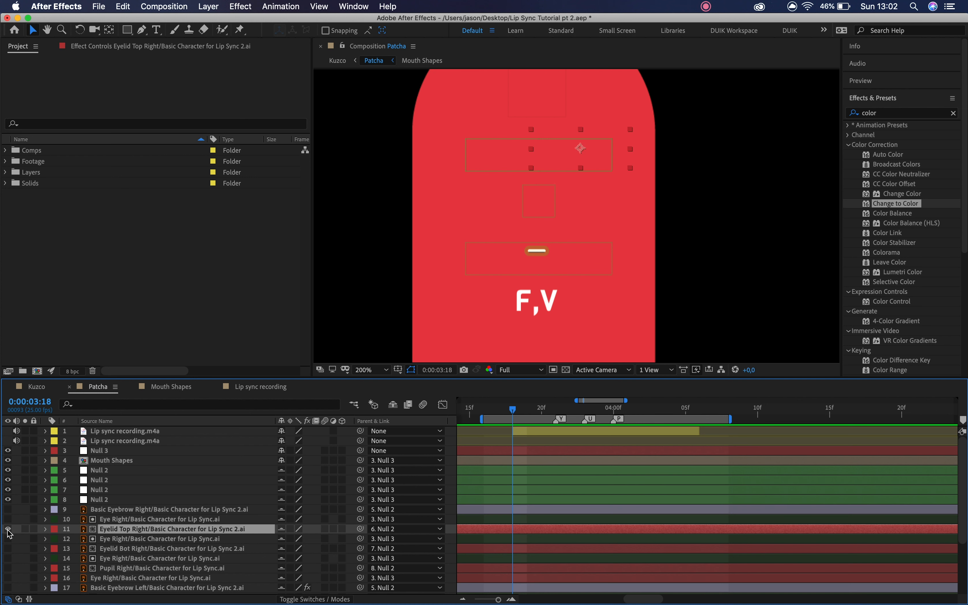
pyautogui.click(120, 553)
pyautogui.click(9, 549)
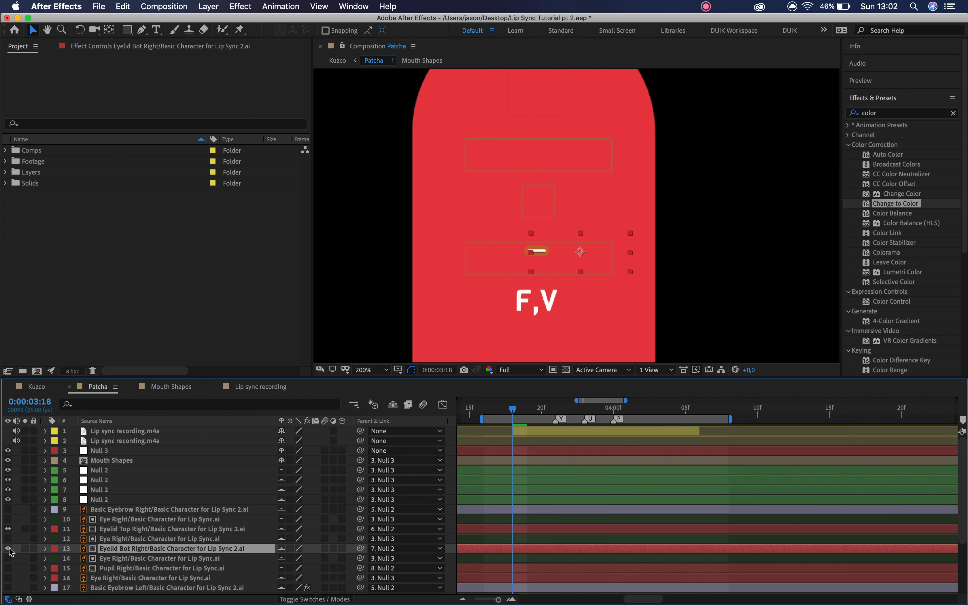
pyautogui.click(136, 559)
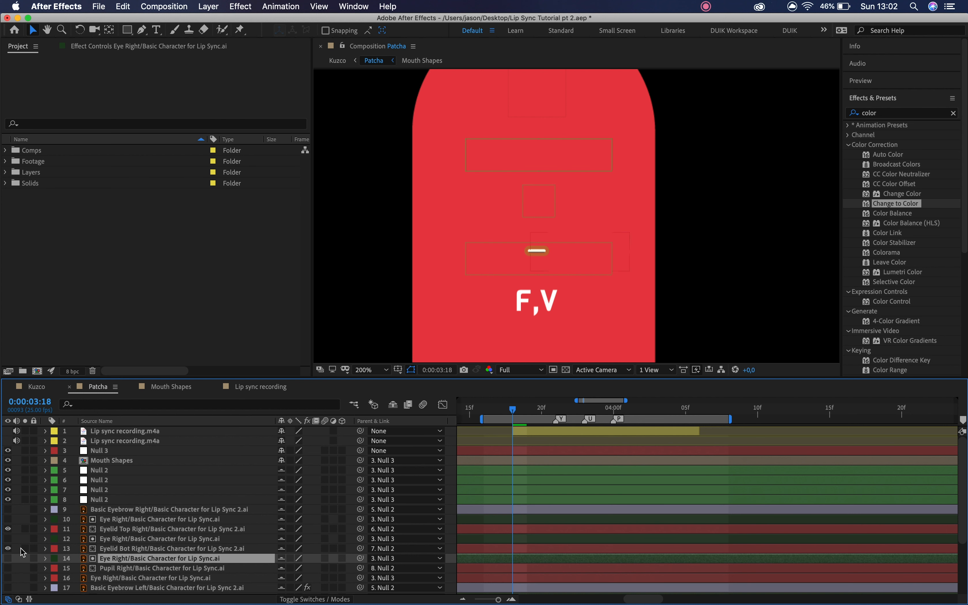
pyautogui.click(8, 549)
pyautogui.click(9, 558)
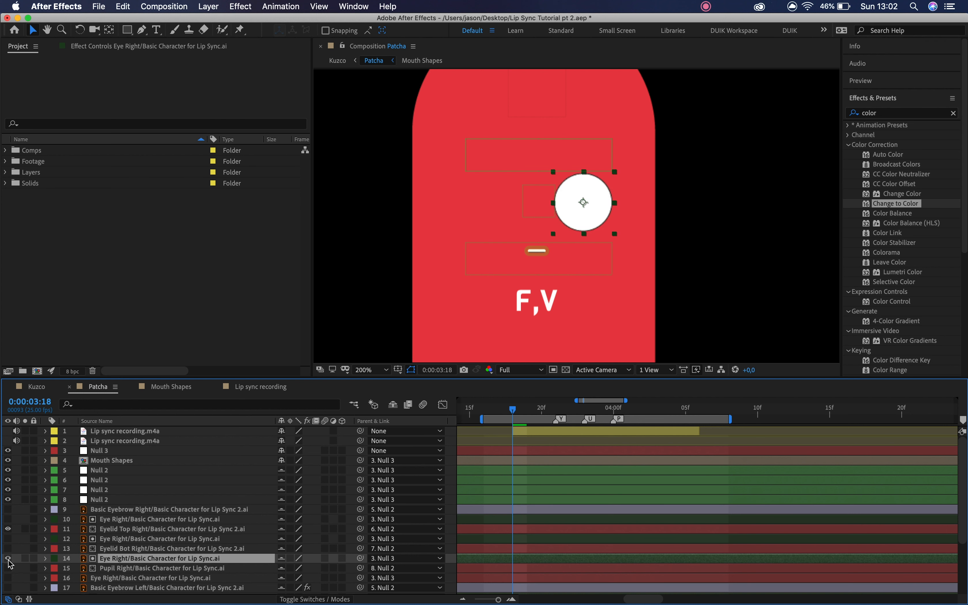
pyautogui.click(118, 530)
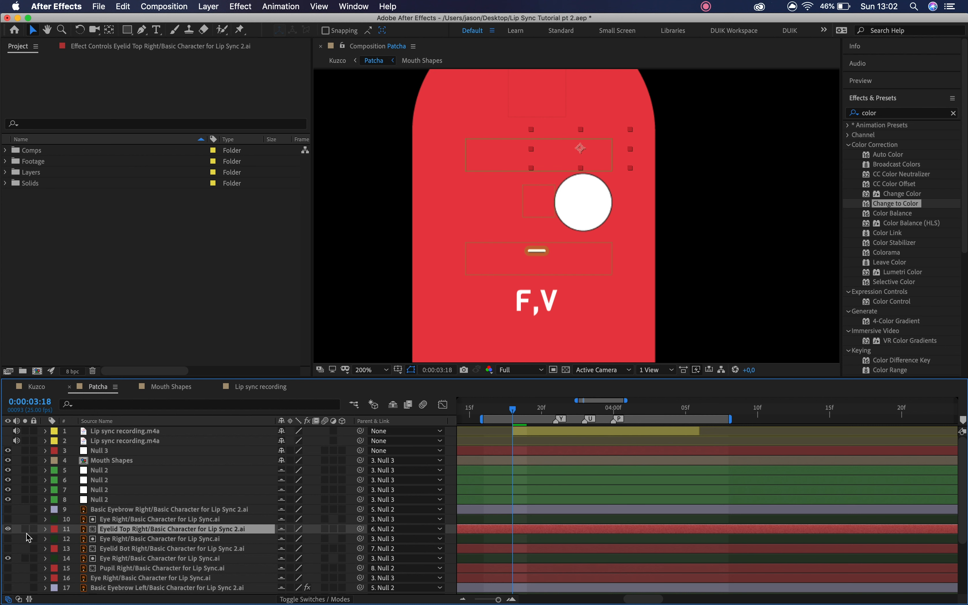
pyautogui.click(8, 529)
pyautogui.click(8, 559)
# Make the Pupil Right, Eyelid Bot Right, Eyelid Top Right and unmatted Eye Right layers visible to complete the right eye.
pyautogui.click(8, 568)
pyautogui.click(123, 548)
pyautogui.click(8, 549)
pyautogui.click(121, 529)
pyautogui.click(10, 529)
pyautogui.scroll(-3, 121, 532)
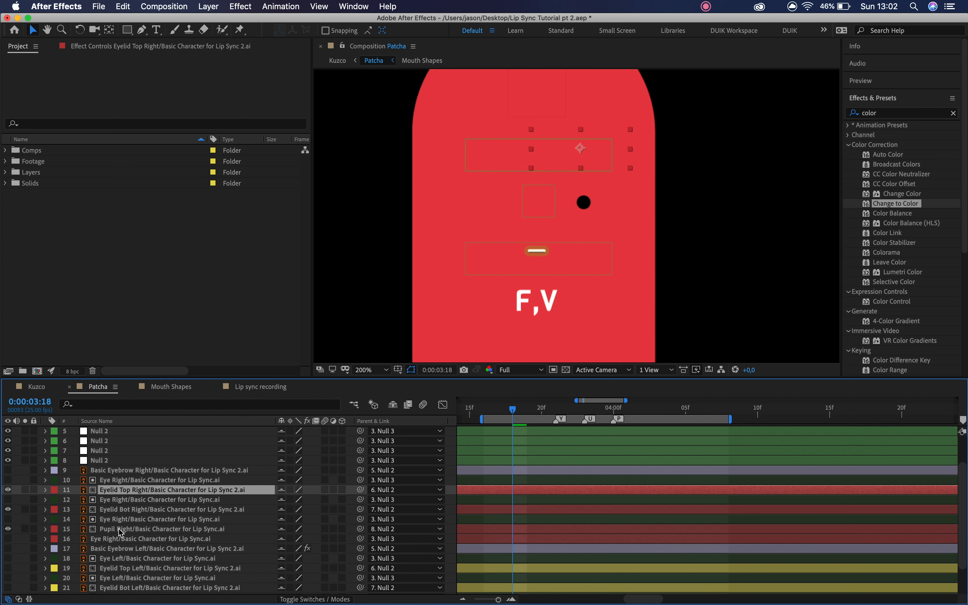
pyautogui.click(130, 540)
pyautogui.click(132, 546)
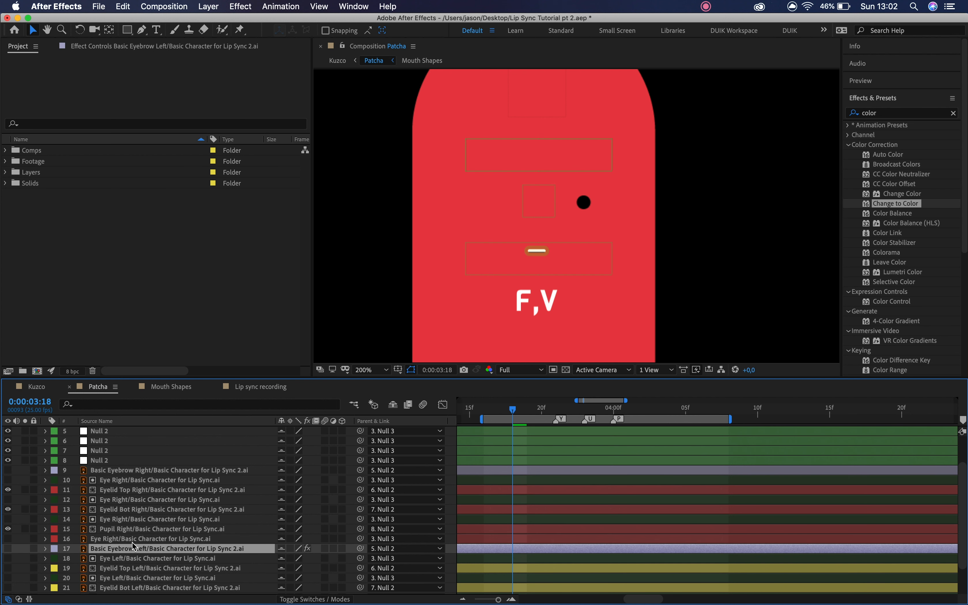
pyautogui.click(132, 541)
pyautogui.click(8, 539)
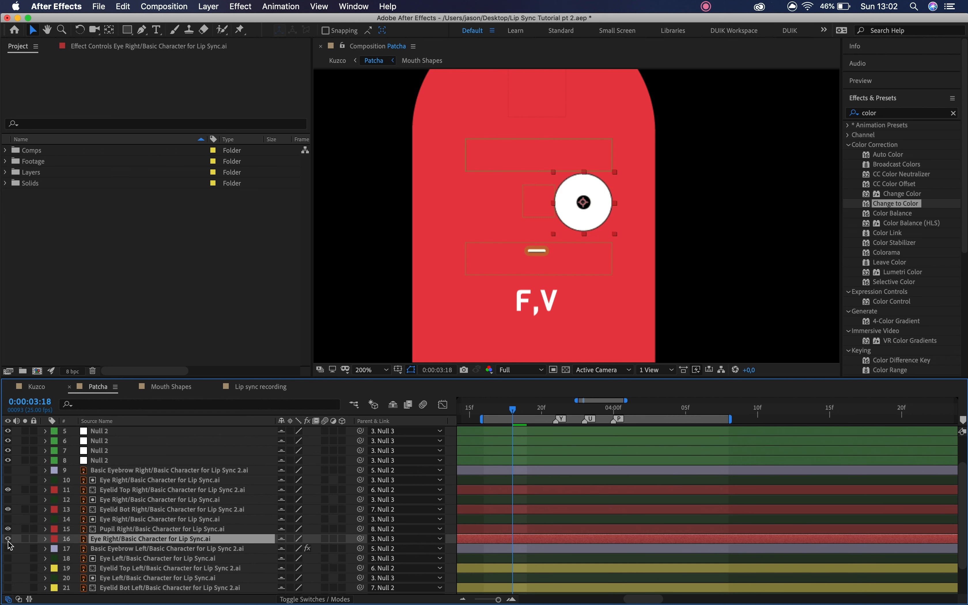
# Make the Eyelid Top Left, Eyelid Bot Left, Pupil Left and unmatted Eye Left layers visible to complete the left eye.
pyautogui.scroll(-3, 88, 557)
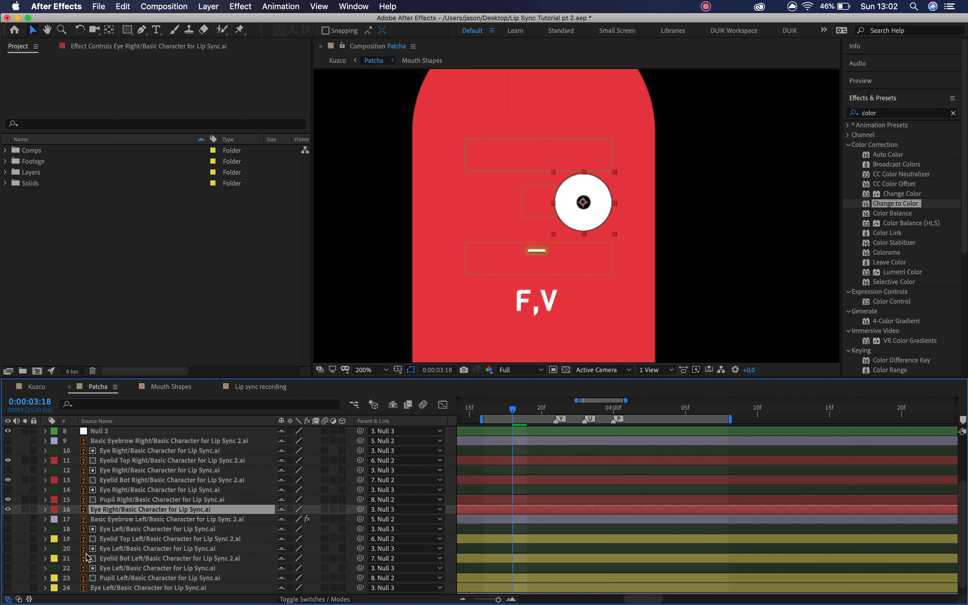
pyautogui.click(123, 531)
pyautogui.click(128, 540)
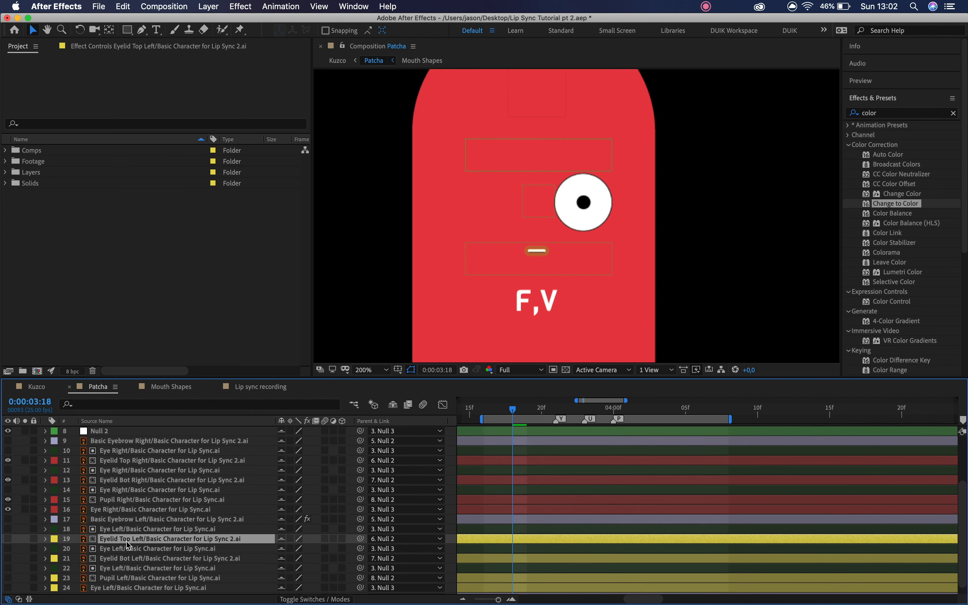
pyautogui.keyDown('super'); pyautogui.click(123, 559); pyautogui.keyUp('super')
pyautogui.keyDown('super'); pyautogui.click(120, 580); pyautogui.keyUp('super')
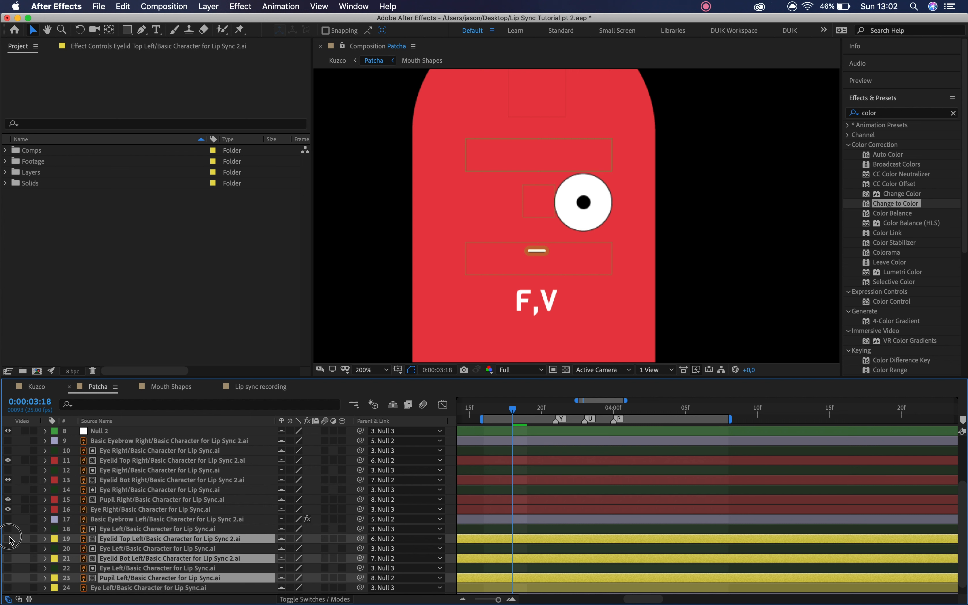
pyautogui.scroll(-1, 232, 521)
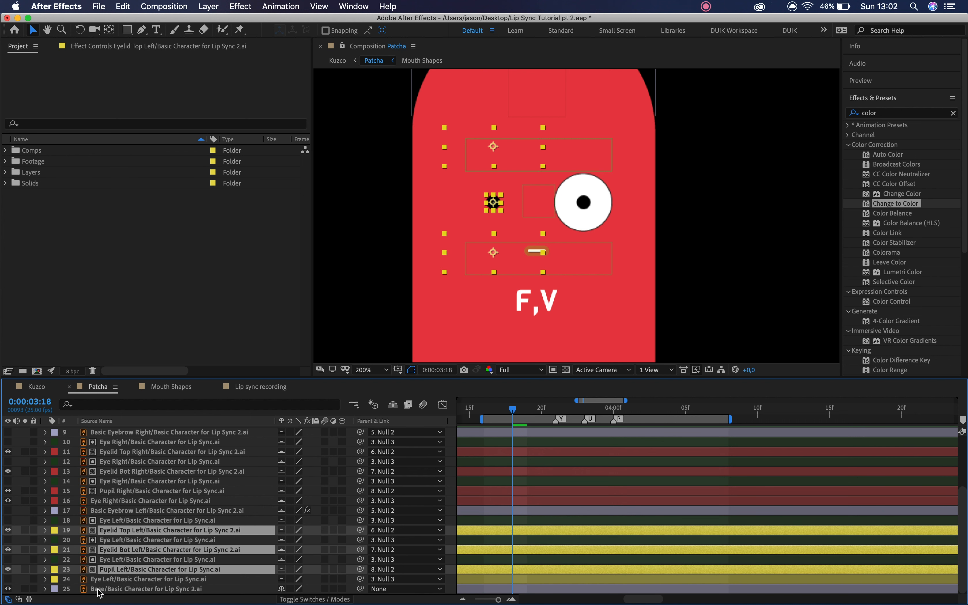
pyautogui.click(103, 580)
pyautogui.click(8, 580)
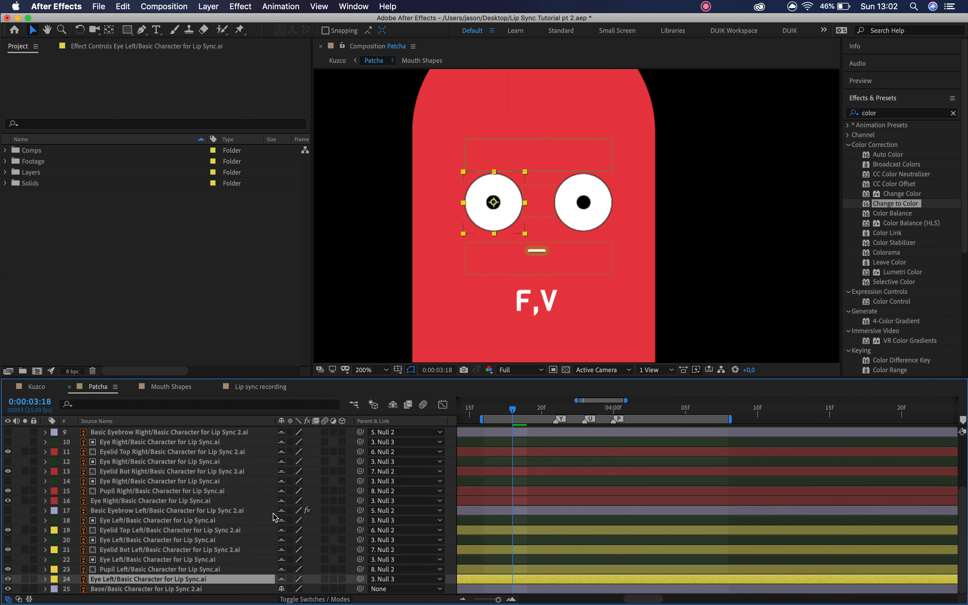
# Play the lip sync from 0:00:03:18 with both eyes showing, then return to that frame.
pyautogui.click(513, 410)
pyautogui.press('space')
pyautogui.click(512, 411)
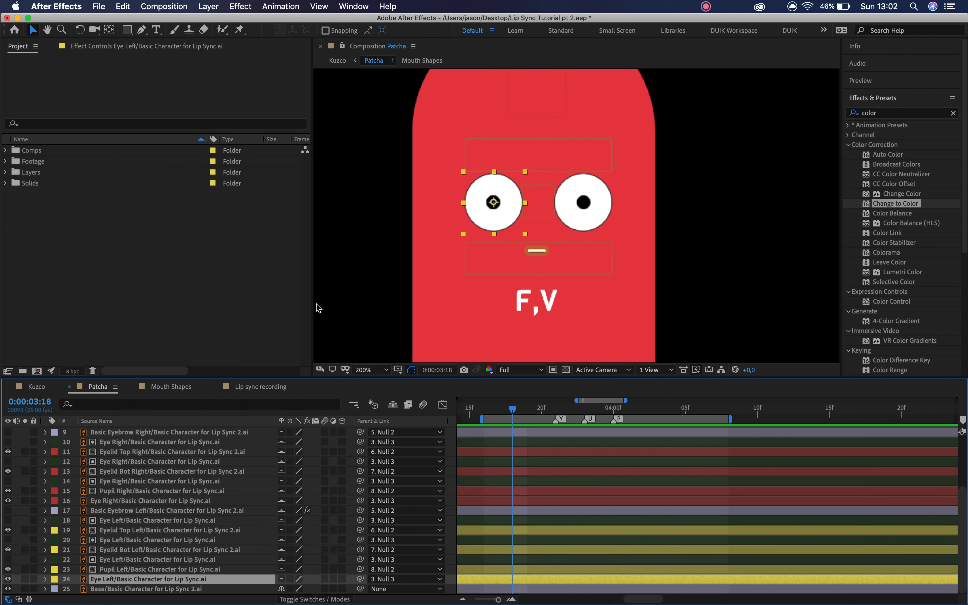
# Switch the timeline from source names to layer names and select the Eyelid TOP NULL layer.
pyautogui.scroll(4, 144, 458)
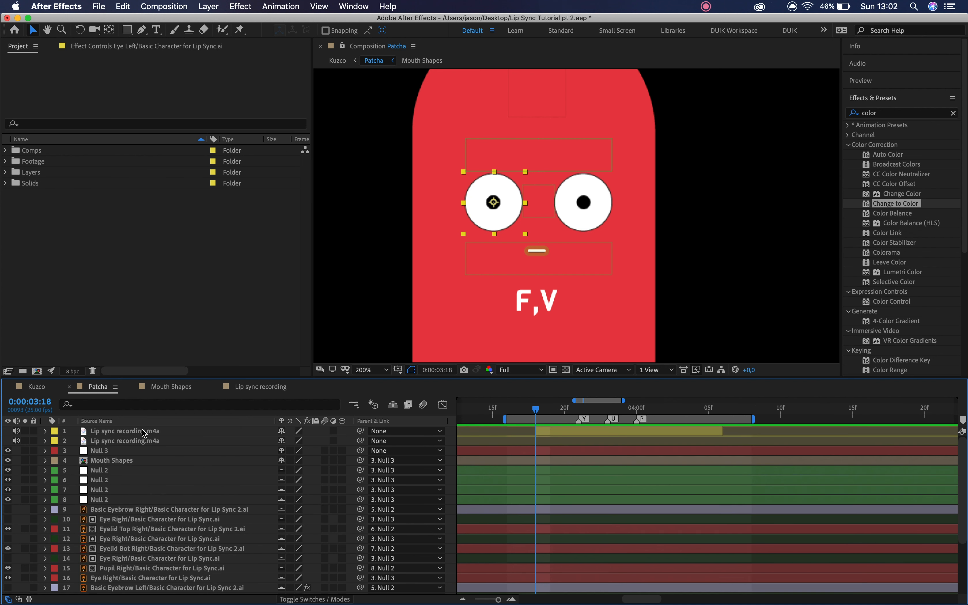
pyautogui.click(145, 511)
pyautogui.click(126, 500)
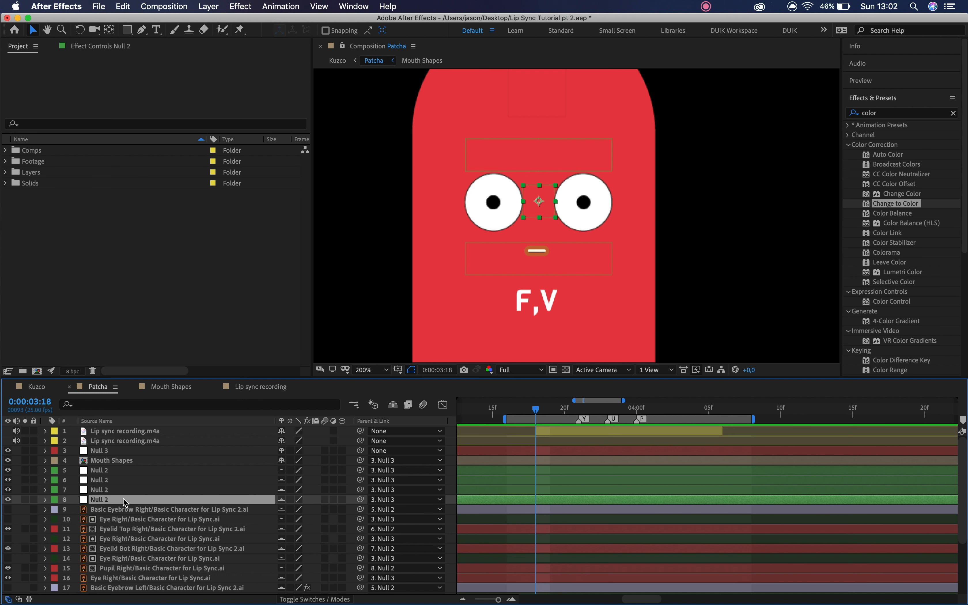
pyautogui.press('Return')
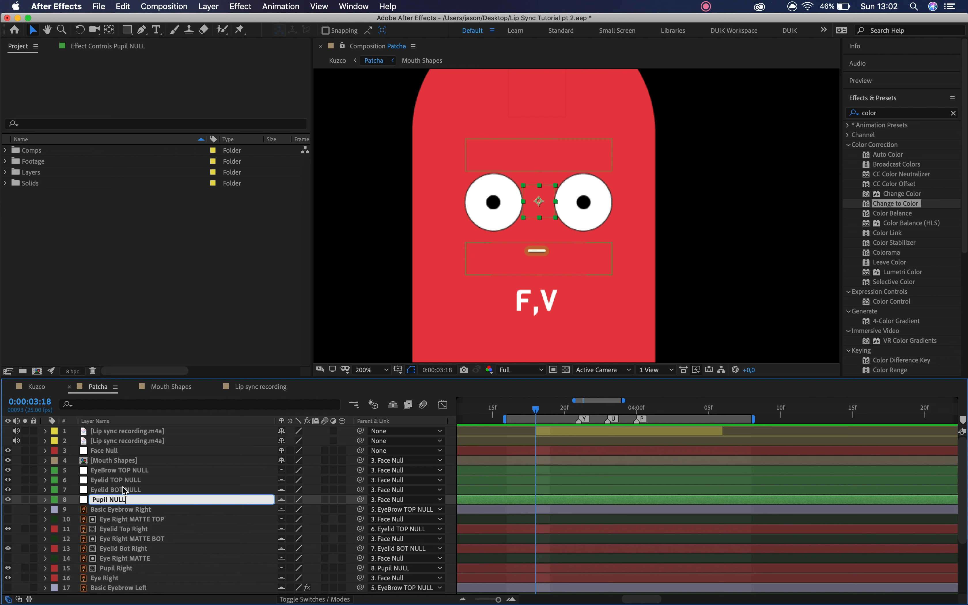
pyautogui.click(130, 491)
pyautogui.click(142, 480)
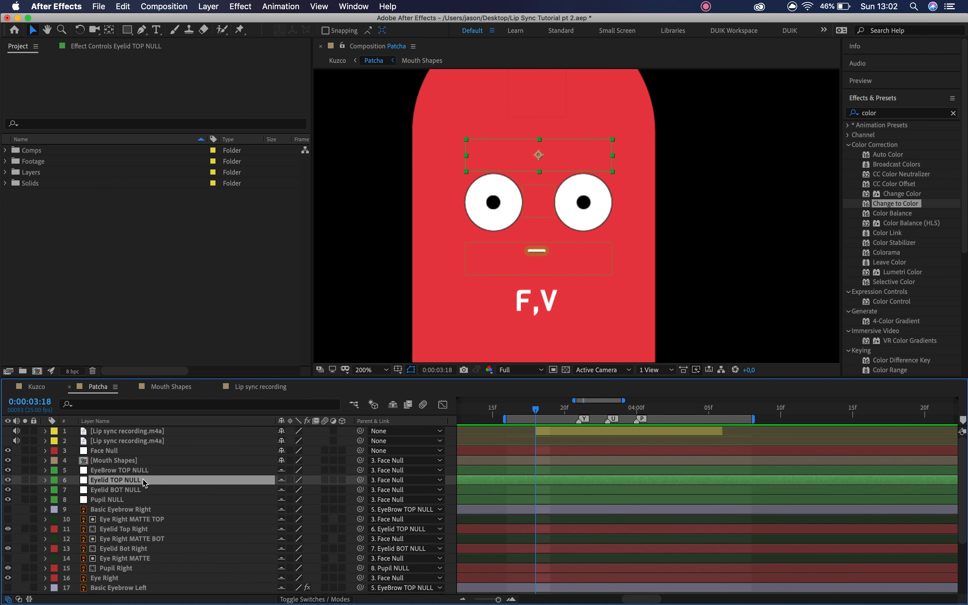
# Nudge the Eyelid TOP NULL down and up to try out the upper eyelids, leaving it at Position 53.0, 176.0.
pyautogui.hotkey('shift', 'Down')
pyautogui.hotkey('shift', 'Down')
pyautogui.hotkey('shift', 'Down')
pyautogui.hotkey('shift', 'Down')
pyautogui.hotkey('shift', 'Down')
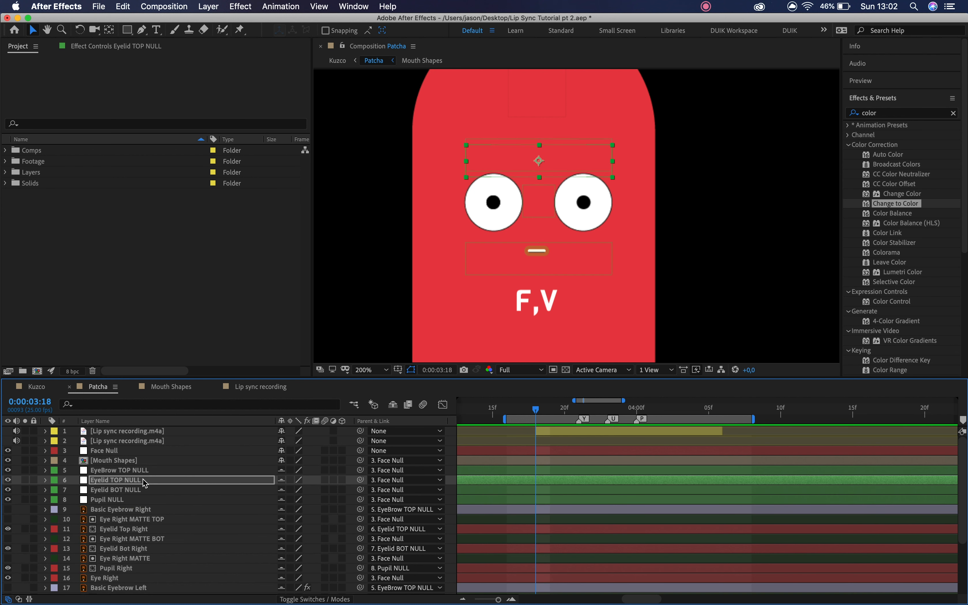
pyautogui.hotkey('shift', 'Down')
pyautogui.hotkey('shift', 'Up')
pyautogui.hotkey('shift', 'Down')
pyautogui.hotkey('shift', 'Up')
pyautogui.hotkey('shift', 'Up')
pyautogui.hotkey('shift', 'Up')
pyautogui.hotkey('shift', 'Up')
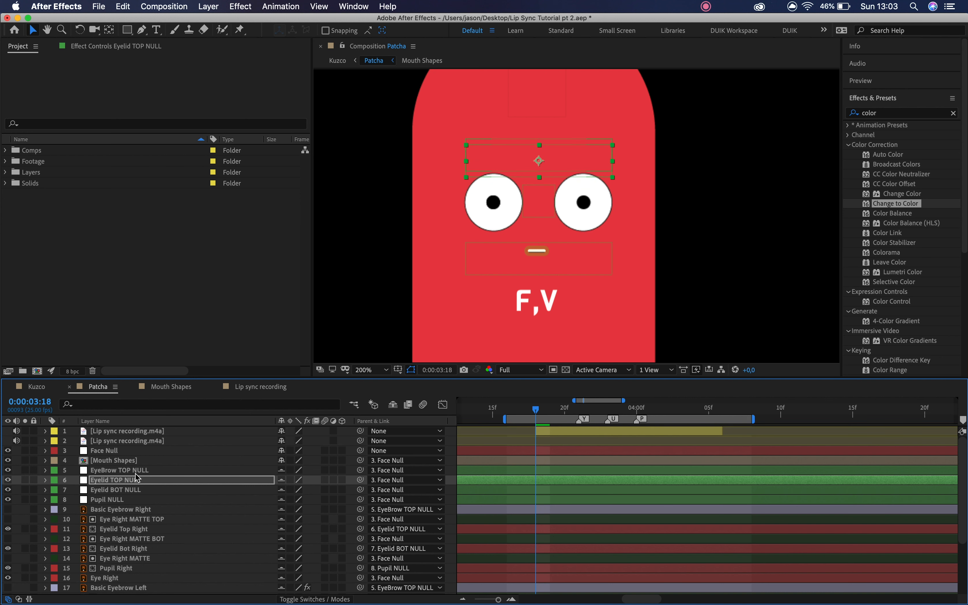
# Show the Eyelid TOP NULL's Position and set its first keyframe at 0:00:03:18.
pyautogui.click(139, 481)
pyautogui.press('p')
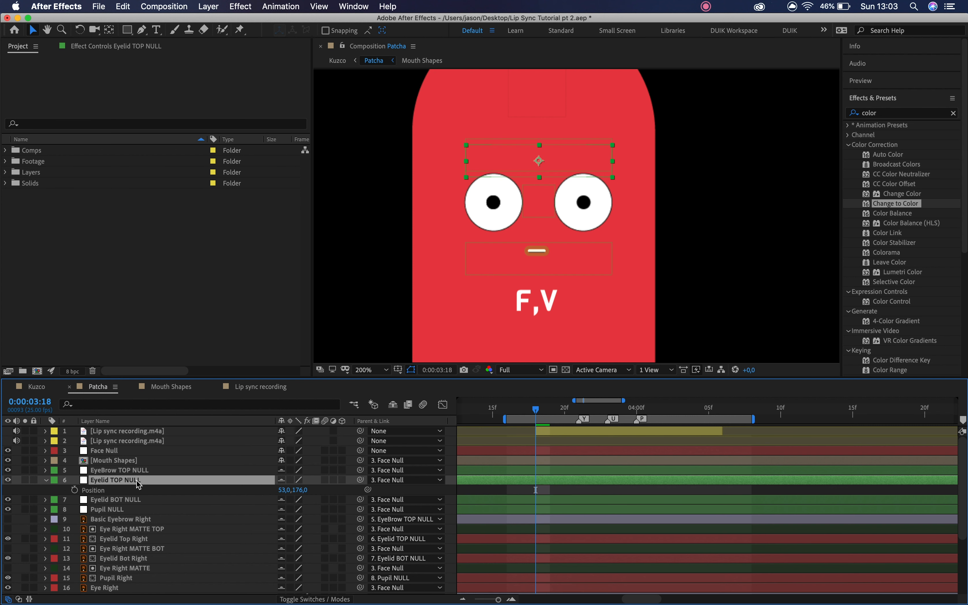
pyautogui.click(75, 490)
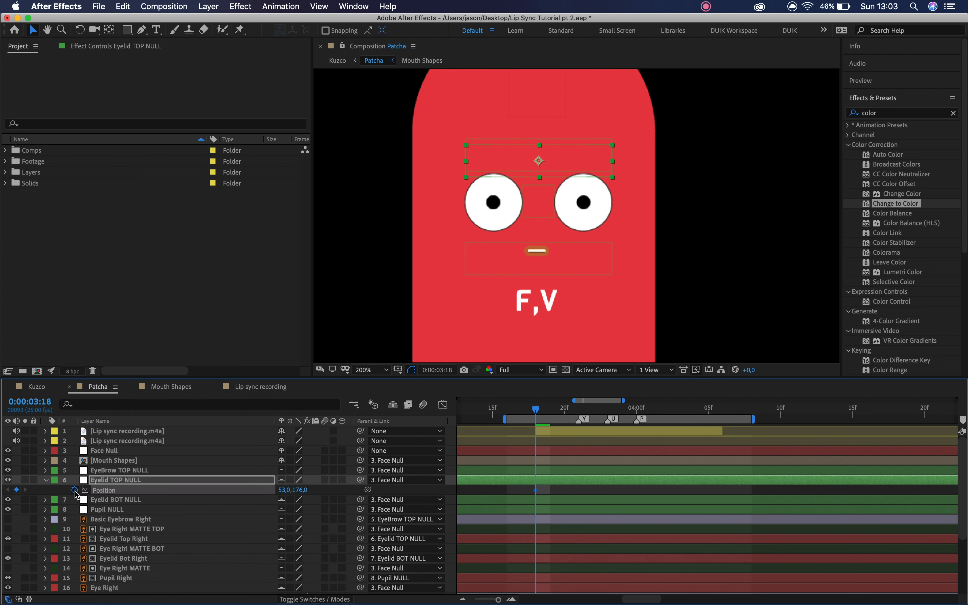
# At 0:00:03:22, keyframe the Eyelid TOP NULL's Position at 53.0, 229.0 to half close the upper eyelids.
pyautogui.press('space')
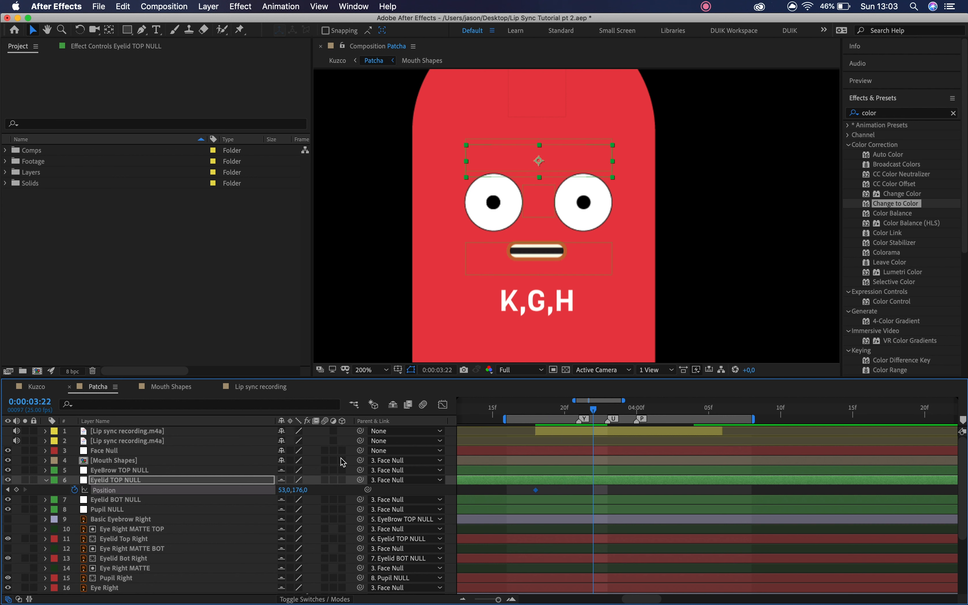
pyautogui.moveTo(303, 490); pyautogui.dragTo(333, 489)
pyautogui.press('space')
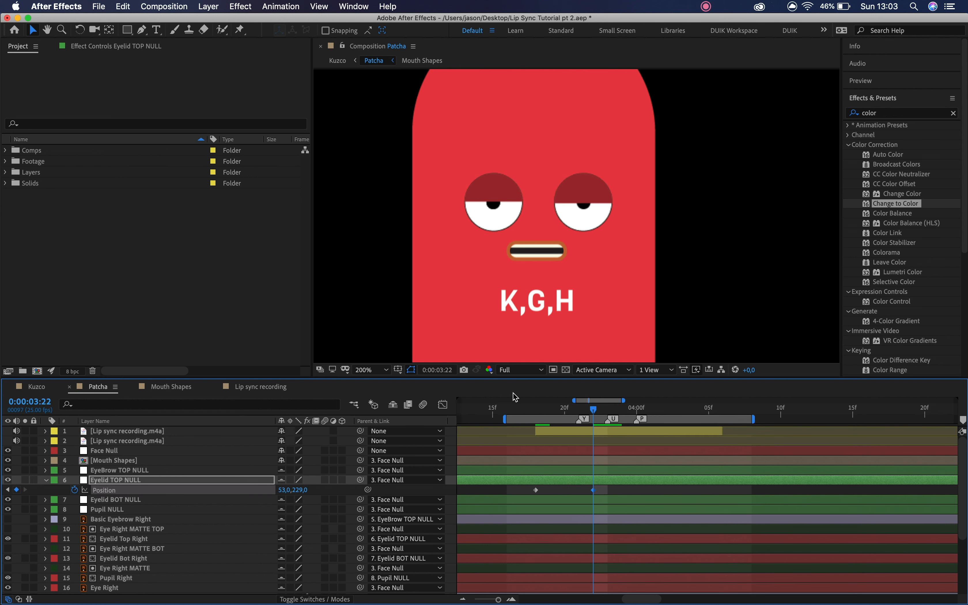
# Move the Eyelid TOP NULL's half-closed Position keyframe to 0:00:03:18, over the first keyframe, and preview the animation.
pyautogui.click(536, 413)
pyautogui.moveTo(594, 490); pyautogui.dragTo(539, 490)
pyautogui.press('space')
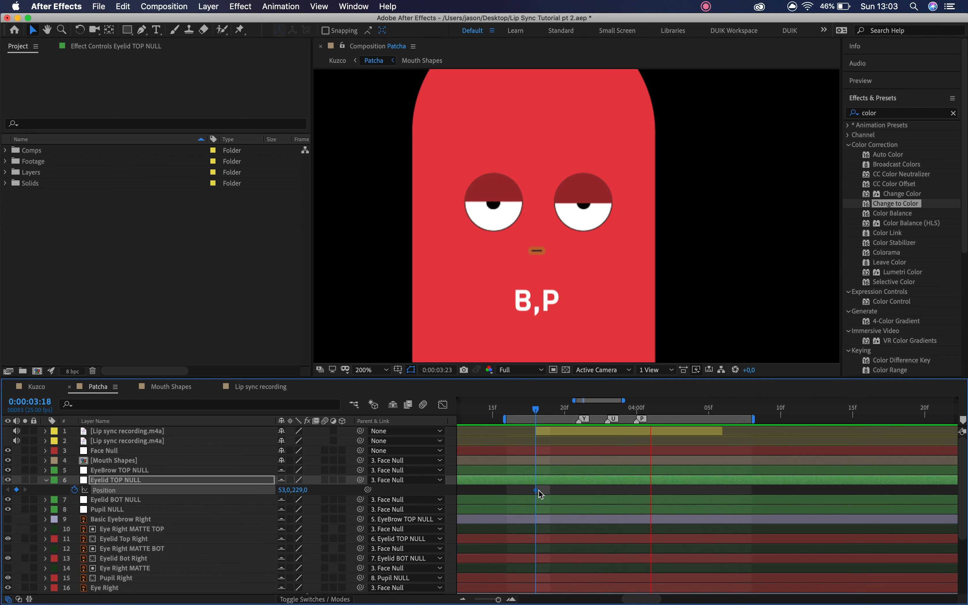
pyautogui.press('space')
# Examine the half-closed eyelids up close, return the composition view to 100% and preview the first speech section.
pyautogui.click(511, 221)
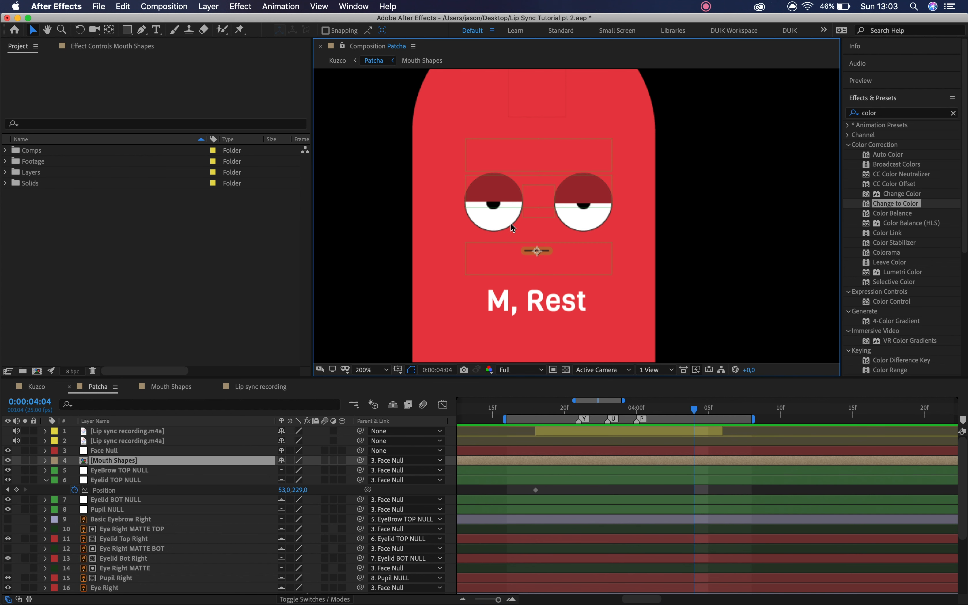
pyautogui.press('z')
pyautogui.click(511, 223)
pyautogui.click(511, 223)
pyautogui.press('space')
pyautogui.moveTo(630, 213); pyautogui.dragTo(466, 298)
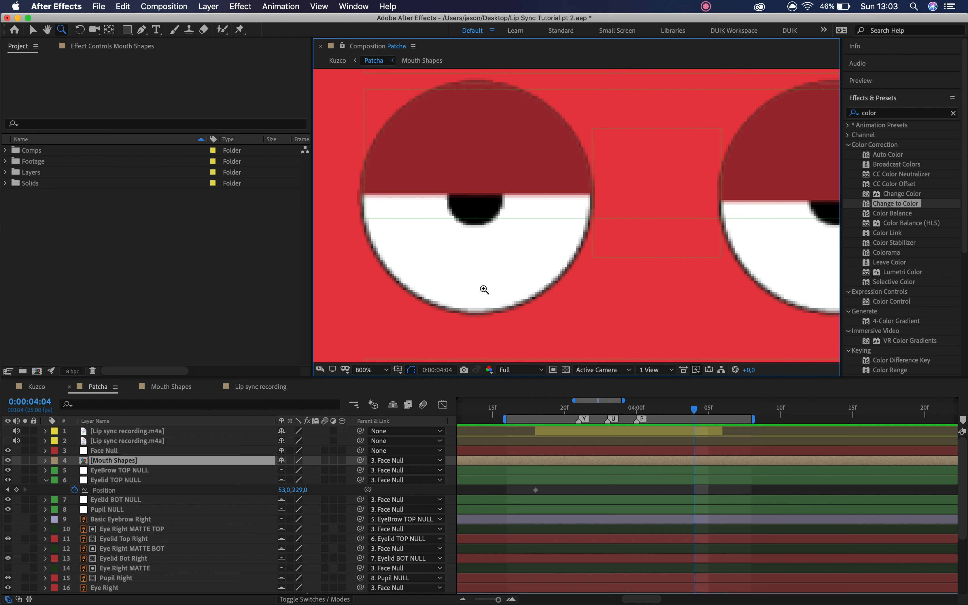
pyautogui.keyDown('alt'); pyautogui.click(530, 270); pyautogui.keyUp('alt')
pyautogui.keyDown('alt'); pyautogui.click(530, 271); pyautogui.keyUp('alt')
pyautogui.press('space')
pyautogui.moveTo(592, 245); pyautogui.dragTo(484, 284)
pyautogui.keyDown('alt'); pyautogui.click(520, 294); pyautogui.keyUp('alt')
pyautogui.press('space')
pyautogui.press('v')
pyautogui.click(817, 210)
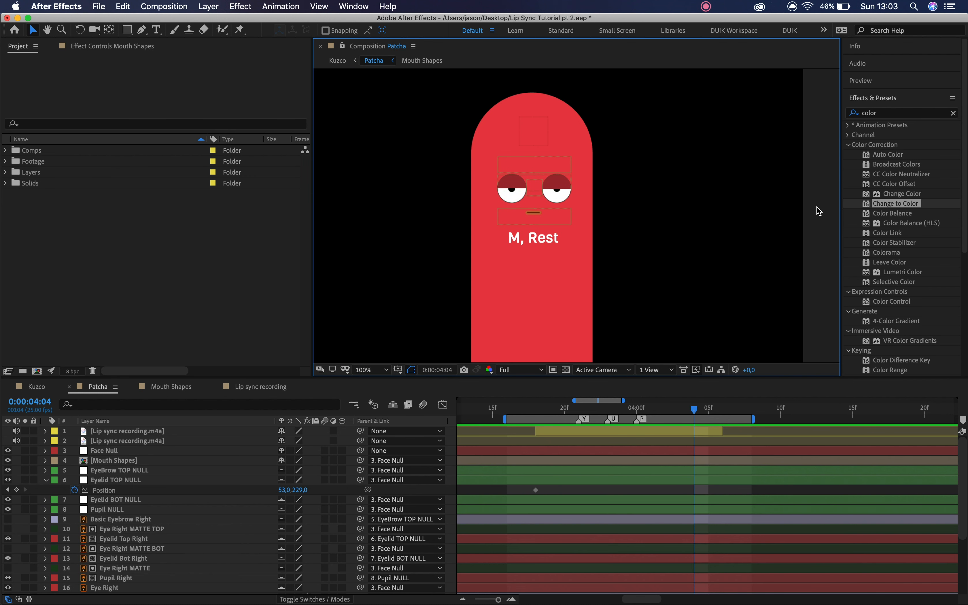
pyautogui.press('space')
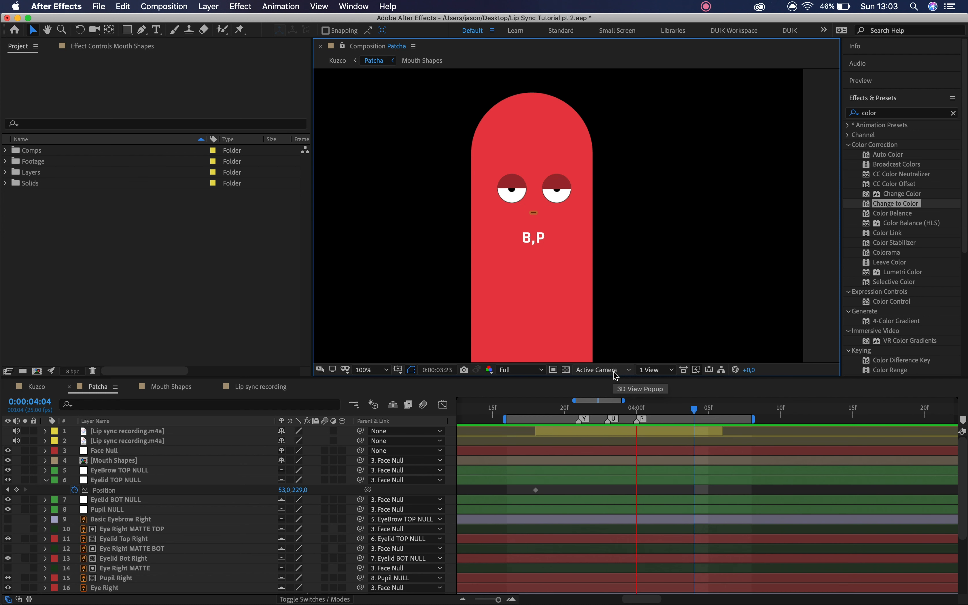
pyautogui.press('space')
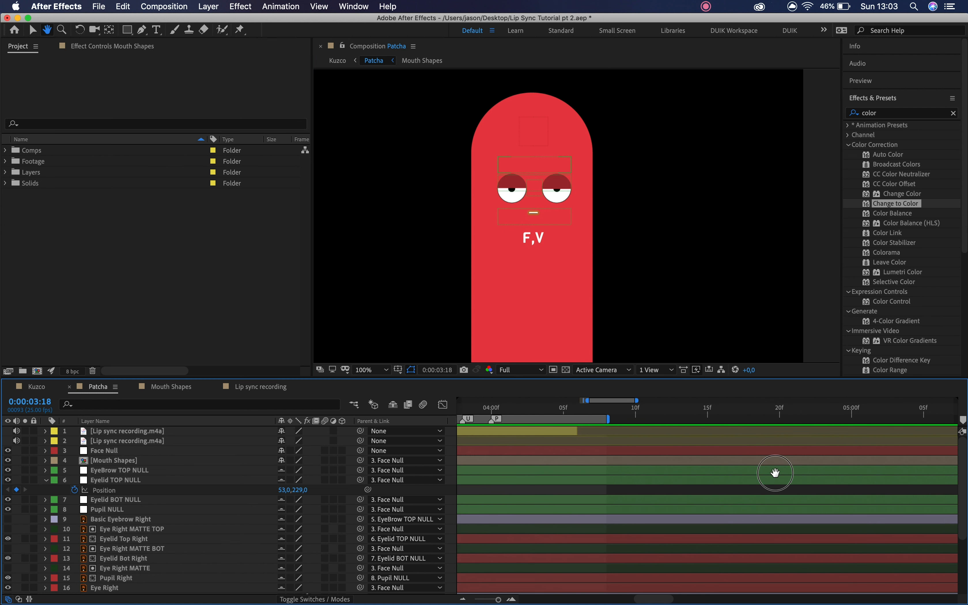
# Set the work area from 0:00:05:11 to 0:00:06:11 around the second speech clip.
pyautogui.moveTo(774, 471); pyautogui.dragTo(567, 532)
pyautogui.click(463, 599)
pyautogui.click(463, 599)
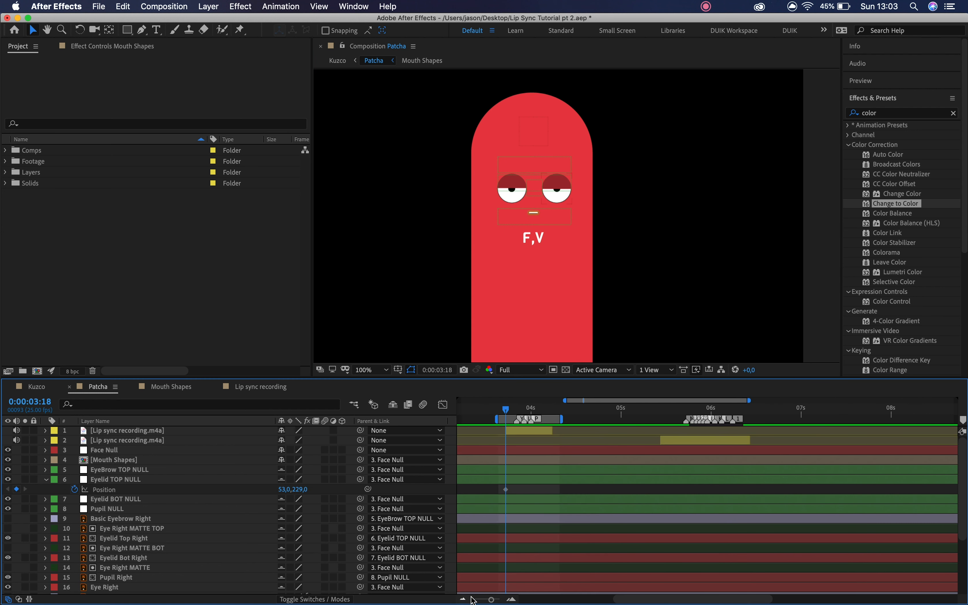
pyautogui.click(463, 599)
pyautogui.click(569, 423)
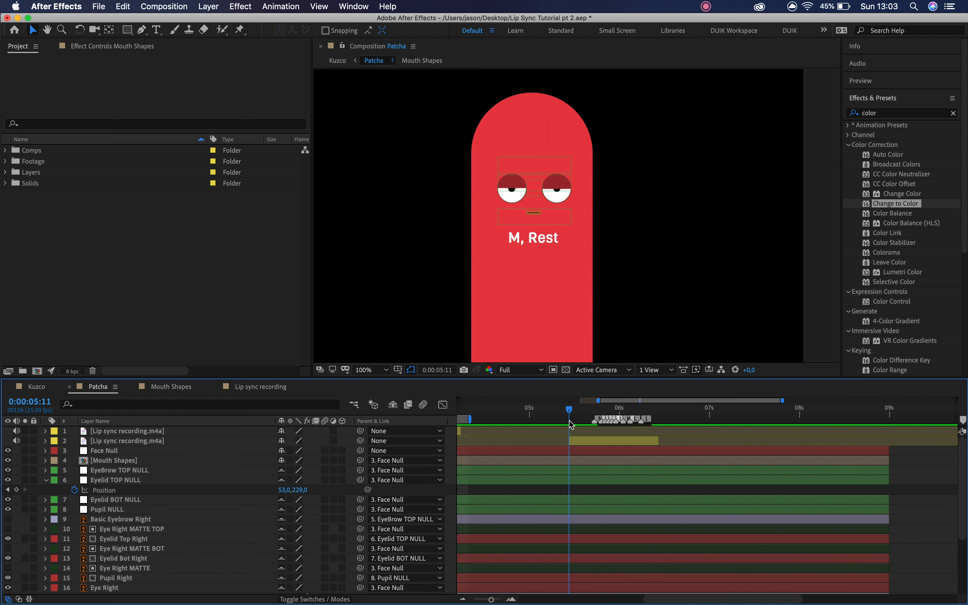
pyautogui.press('b')
pyautogui.click(660, 415)
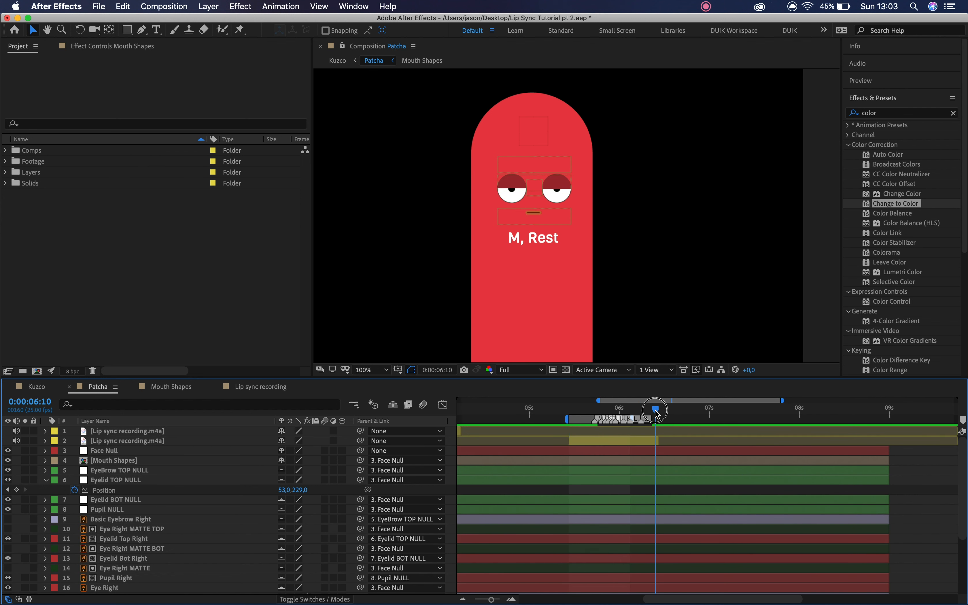
pyautogui.press('n')
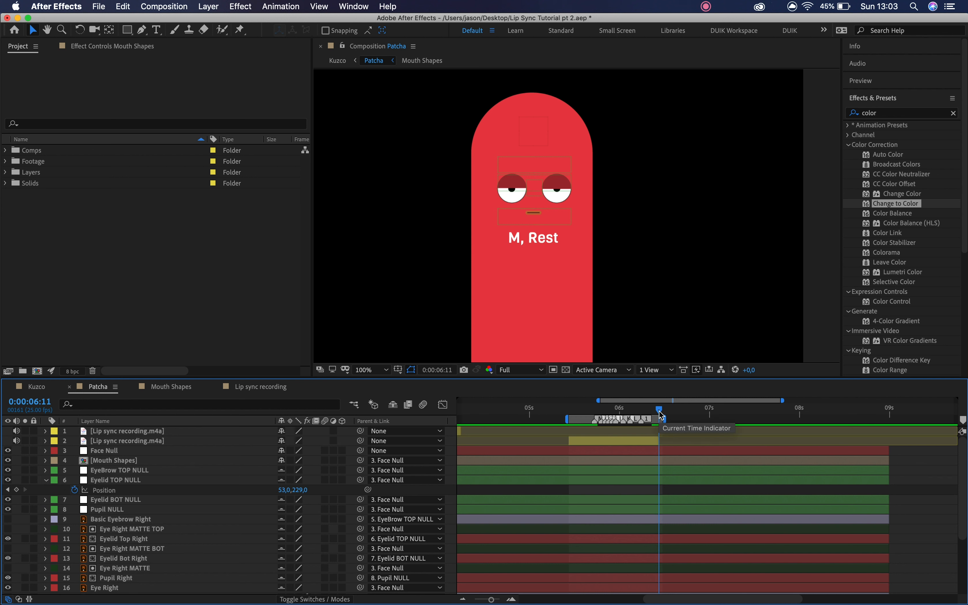
# Reveal the keyframed properties of the layers and preview the second speech section.
pyautogui.press('u')
pyautogui.press('space')
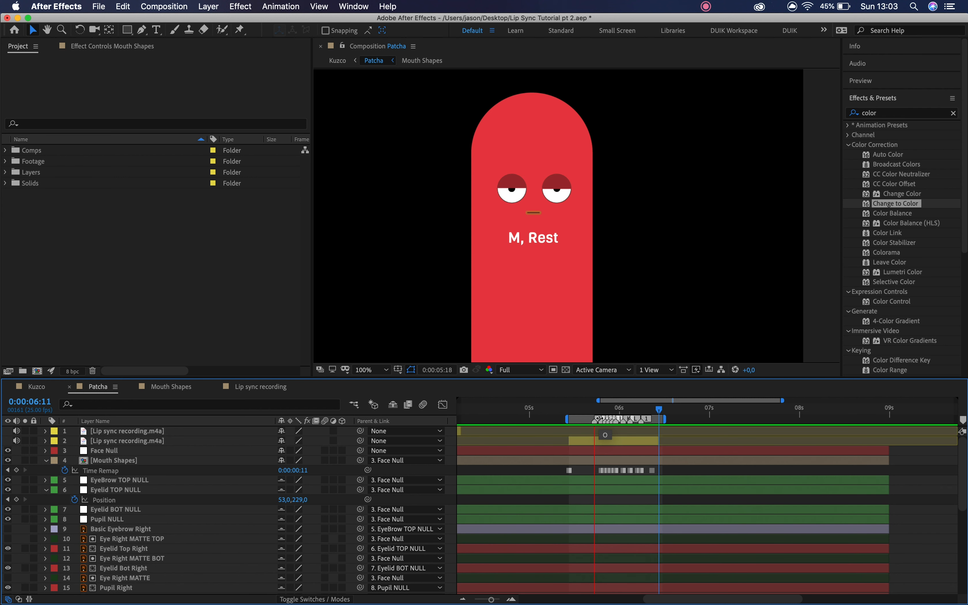
pyautogui.press('space')
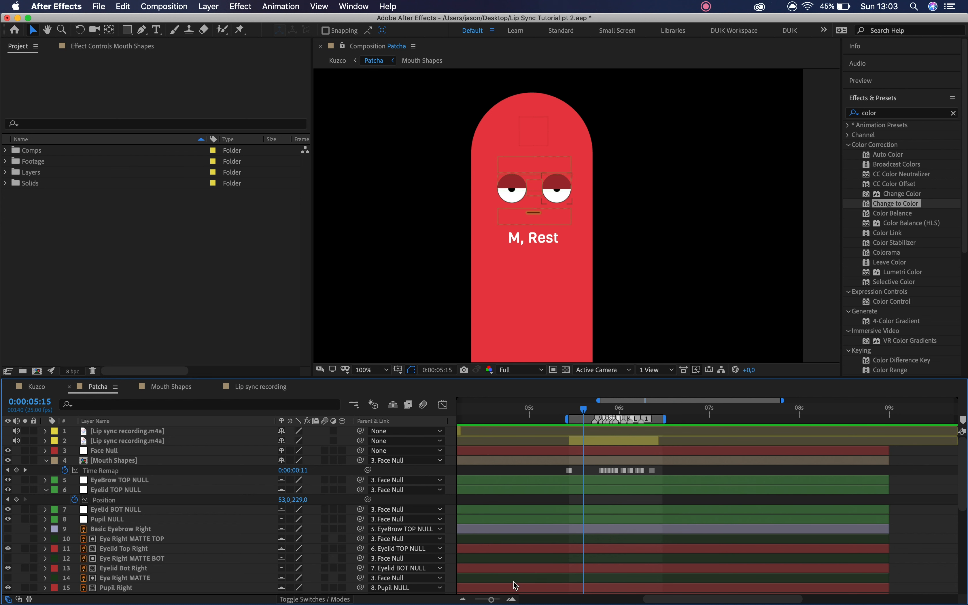
# Add a Position keyframe to the Eyelid TOP NULL at 0:00:05:18, keeping 53.0, 229.0.
pyautogui.click(512, 599)
pyautogui.moveTo(585, 416)
pyautogui.mouseDown()
pyautogui.moveTo(531, 416)
pyautogui.moveTo(628, 416)
pyautogui.mouseUp()
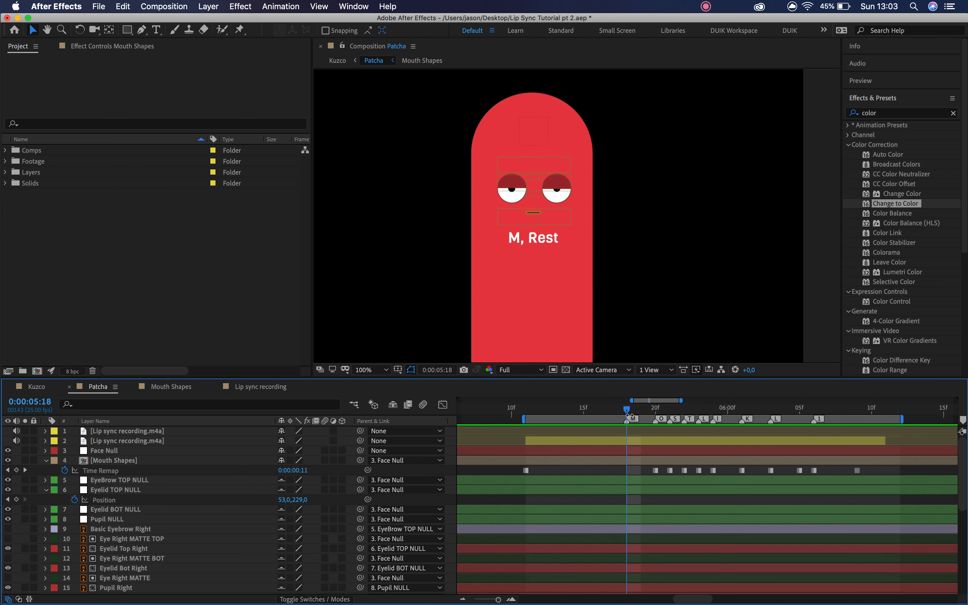
pyautogui.click(146, 491)
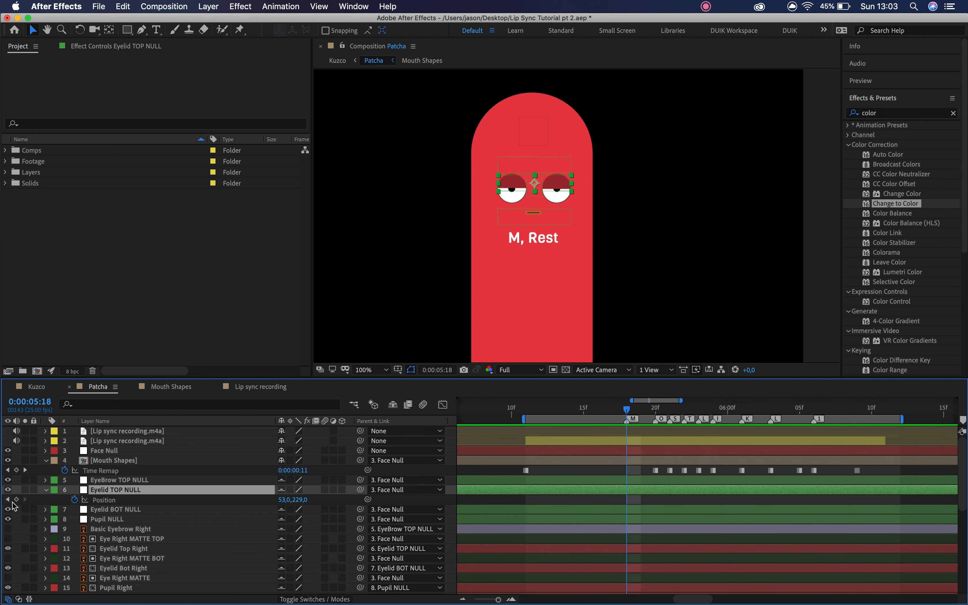
pyautogui.click(16, 499)
# Nudge the EyeBrow TOP NULL up and down to try out its effect, and hide and lock that layer.
pyautogui.click(123, 481)
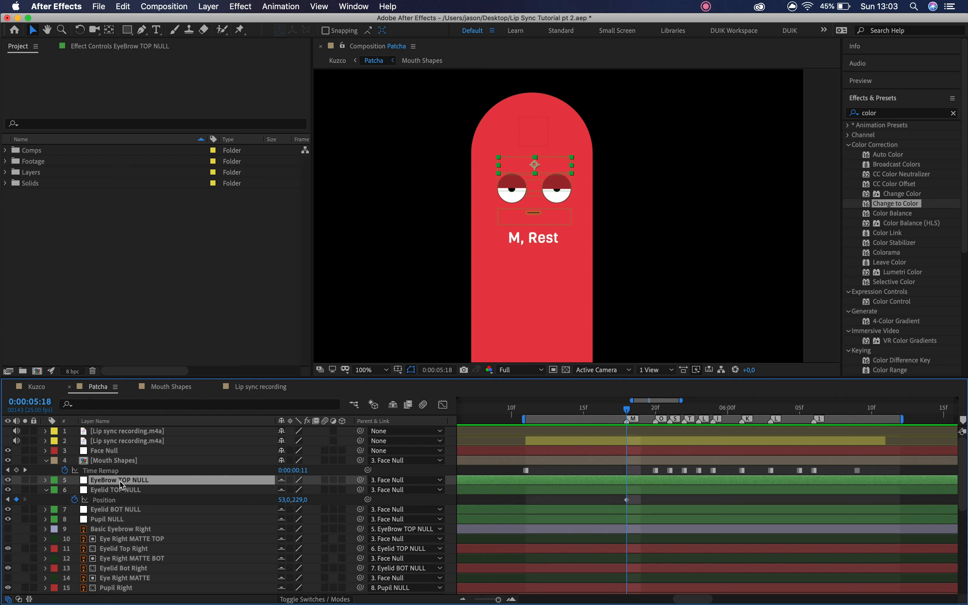
pyautogui.press('Return')
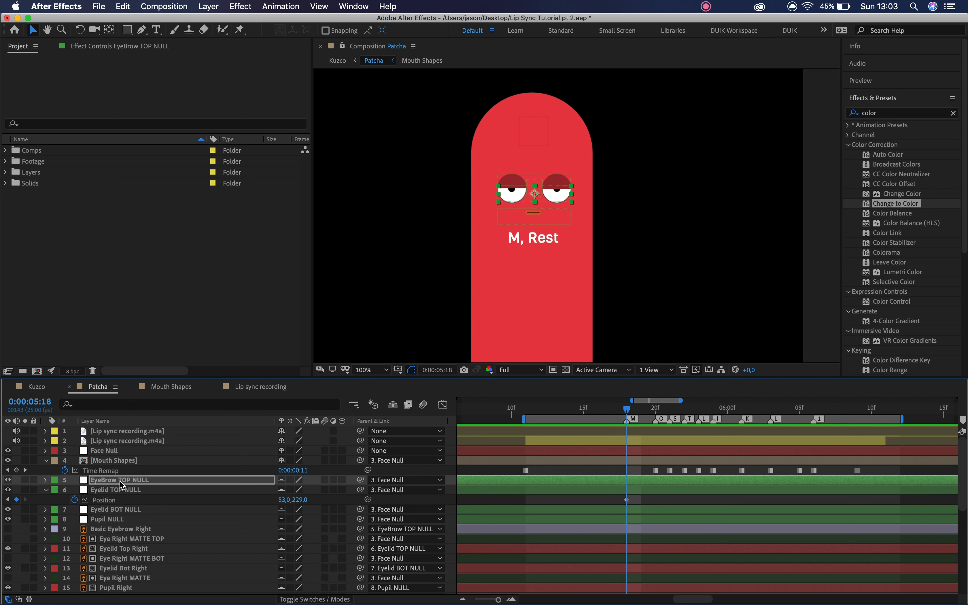
pyautogui.hotkey('shift', 'Up')
pyautogui.hotkey('shift', 'Up')
pyautogui.hotkey('shift', 'Up')
pyautogui.hotkey('shift', 'Up')
pyautogui.hotkey('shift', 'Up')
pyautogui.hotkey('shift', 'Up')
pyautogui.hotkey('shift', 'Up')
pyautogui.hotkey('shift', 'Up')
pyautogui.hotkey('shift', 'Up')
pyautogui.hotkey('shift', 'Up')
pyautogui.hotkey('shift', 'Up')
pyautogui.hotkey('shift', 'Up')
pyautogui.hotkey('shift', 'Up')
pyautogui.hotkey('shift', 'Down')
pyautogui.hotkey('shift', 'Down')
pyautogui.hotkey('shift', 'Down')
pyautogui.hotkey('shift', 'Down')
pyautogui.hotkey('shift', 'Down')
pyautogui.hotkey('shift', 'Down')
pyautogui.hotkey('shift', 'Down')
pyautogui.hotkey('shift', 'Down')
pyautogui.hotkey('shift', 'Down')
pyautogui.click(117, 484)
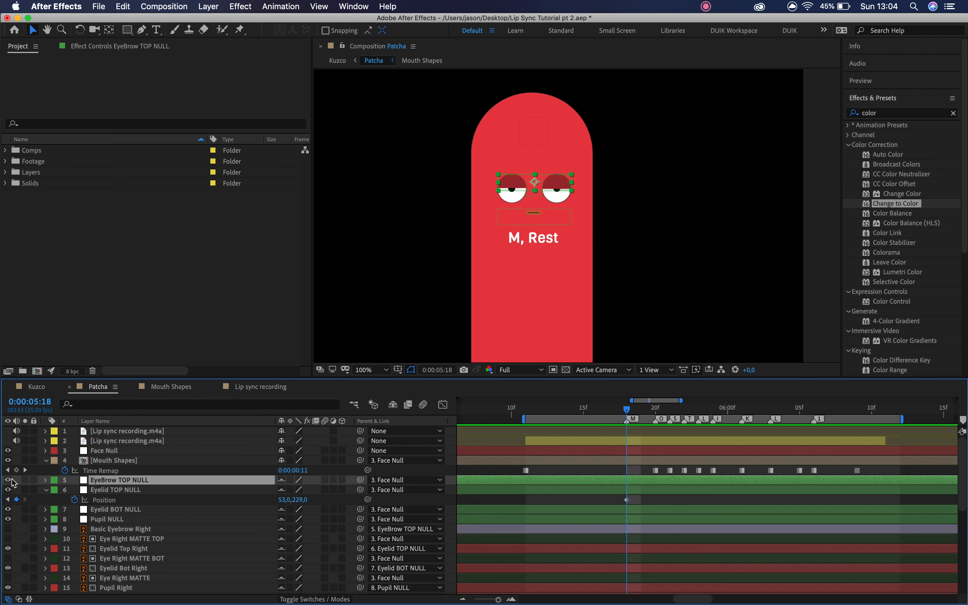
pyautogui.click(34, 481)
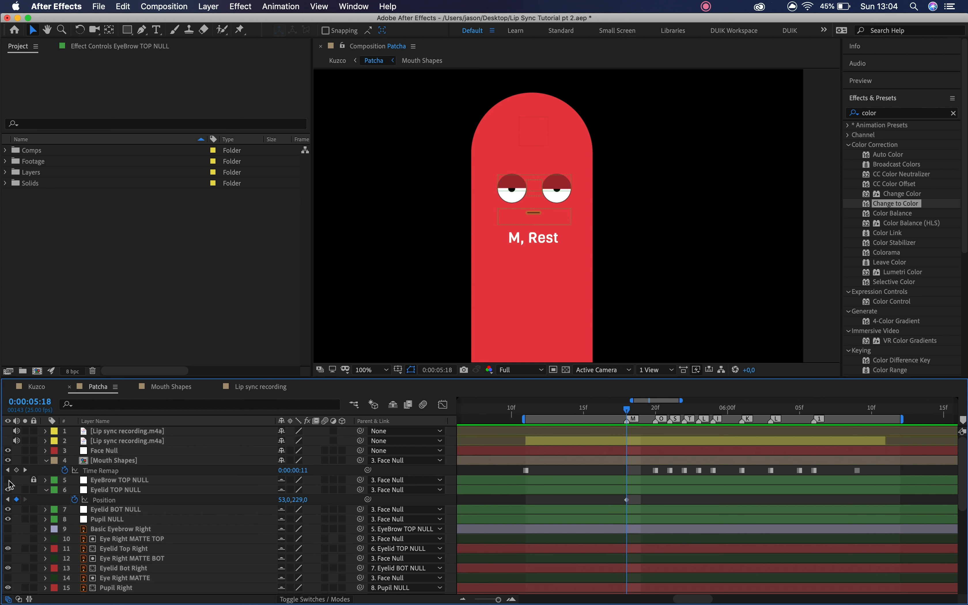
# Show the Eyelid BOT NULL's Position and set its first keyframe at 0:00:05:18 with 53.0, 346.0.
pyautogui.click(115, 491)
pyautogui.click(125, 510)
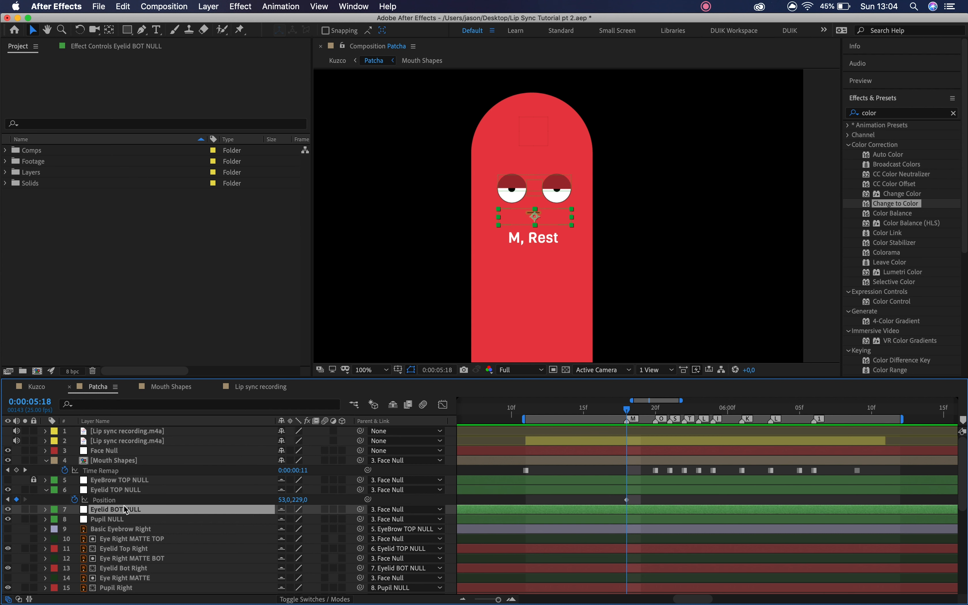
pyautogui.press('p')
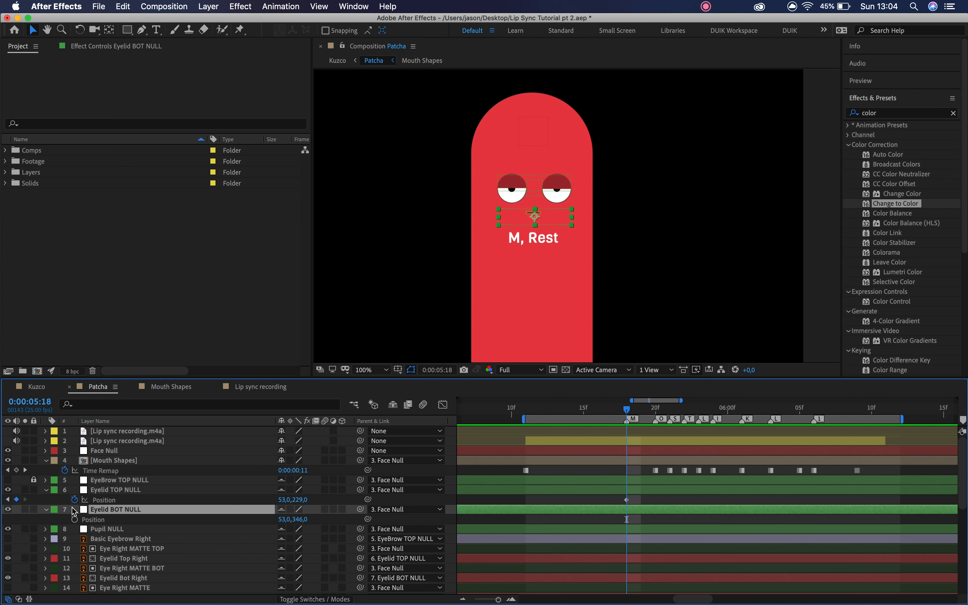
pyautogui.click(74, 519)
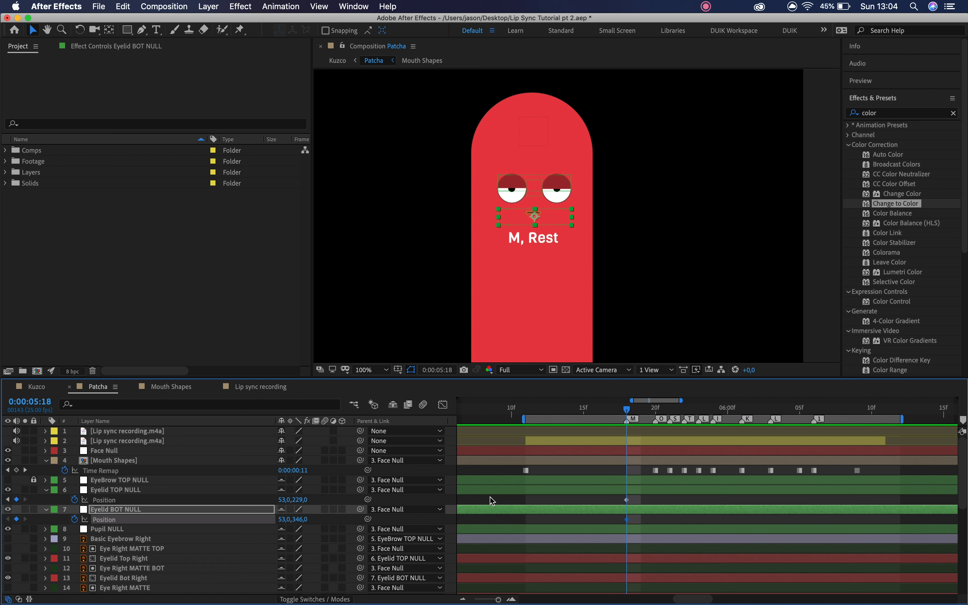
# At 0:00:05:21, close the eyes by keyframing Position at 53.0, 298.0 for the Eyelid BOT NULL and 53.0, 241.0 for the Eyelid TOP NULL.
pyautogui.press('pagedown')
pyautogui.press('pagedown')
pyautogui.press('pagedown')
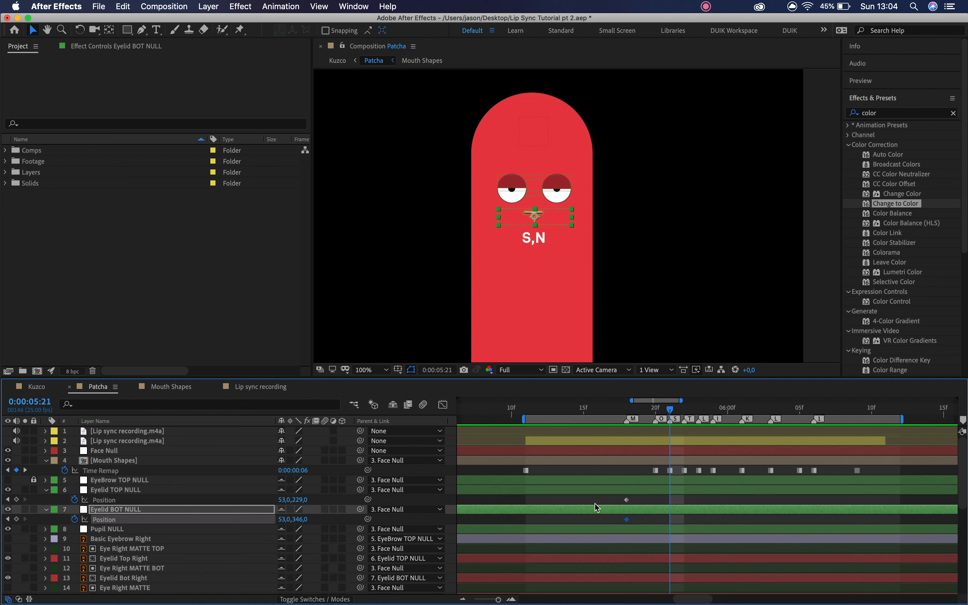
pyautogui.click(599, 497)
pyautogui.moveTo(304, 520)
pyautogui.mouseDown()
pyautogui.moveTo(272, 520)
pyautogui.moveTo(305, 502)
pyautogui.mouseUp()
# Move both eyelid nulls' open-eye Position keyframes to 0:00:05:20 and copy them to 0:00:05:22 to reopen the eyes.
pyautogui.press('pageup')
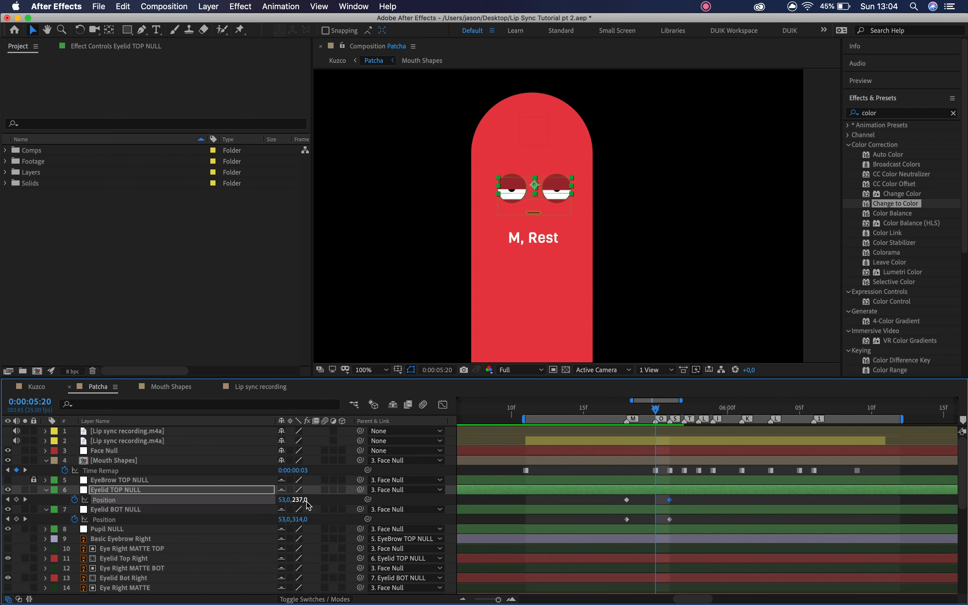
pyautogui.moveTo(620, 499); pyautogui.dragTo(656, 503)
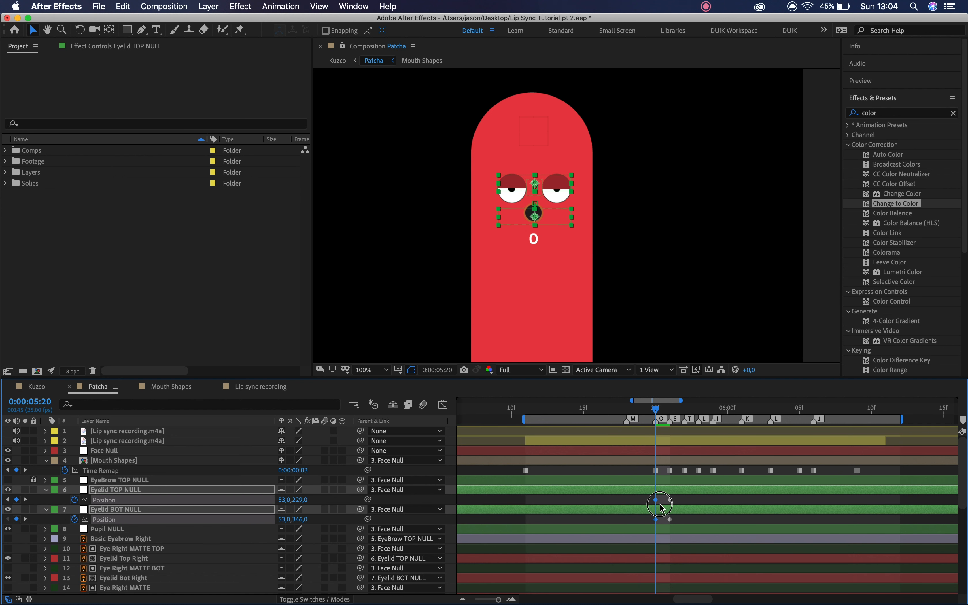
pyautogui.moveTo(670, 413); pyautogui.dragTo(681, 441)
pyautogui.click(658, 506)
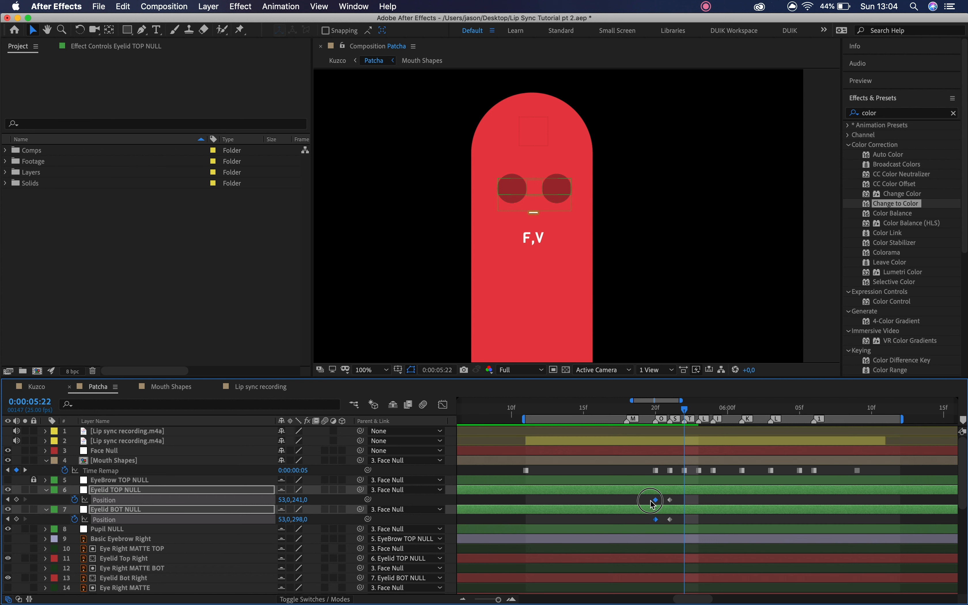
pyautogui.click(657, 501)
pyautogui.press('super+c')
pyautogui.press('super+v')
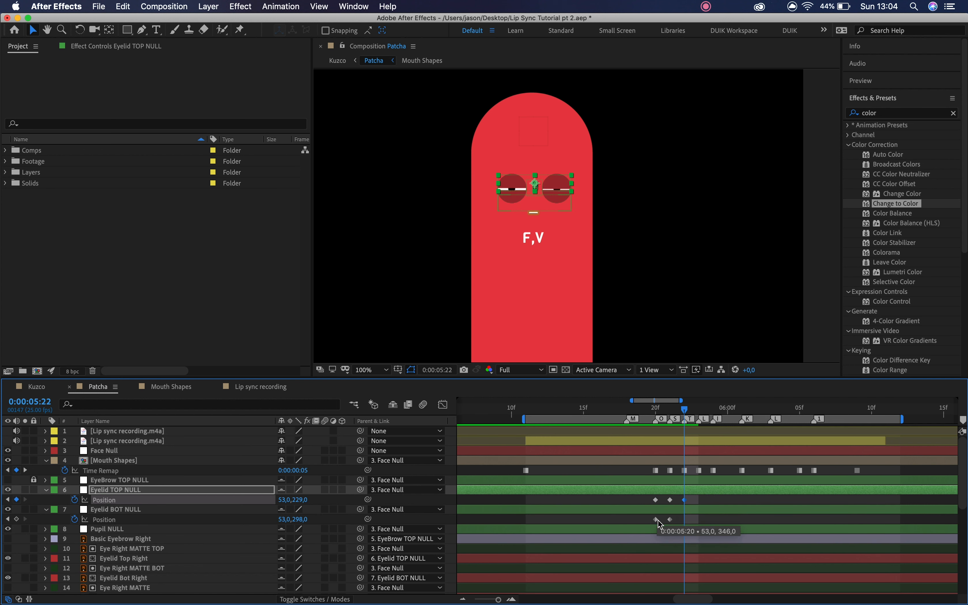
pyautogui.click(658, 520)
pyautogui.press('super+c')
pyautogui.press('super+v')
# Spread both eyelid nulls' blink keyframes out to 0:00:05:19, 0:00:05:21 and 0:00:05:23.
pyautogui.moveTo(646, 412); pyautogui.dragTo(539, 417)
pyautogui.moveTo(656, 410); pyautogui.dragTo(672, 411)
pyautogui.moveTo(636, 495); pyautogui.dragTo(700, 519)
# Preview the blink with the speech and shift the work area to start at 0:00:05:10.
pyautogui.click(632, 412)
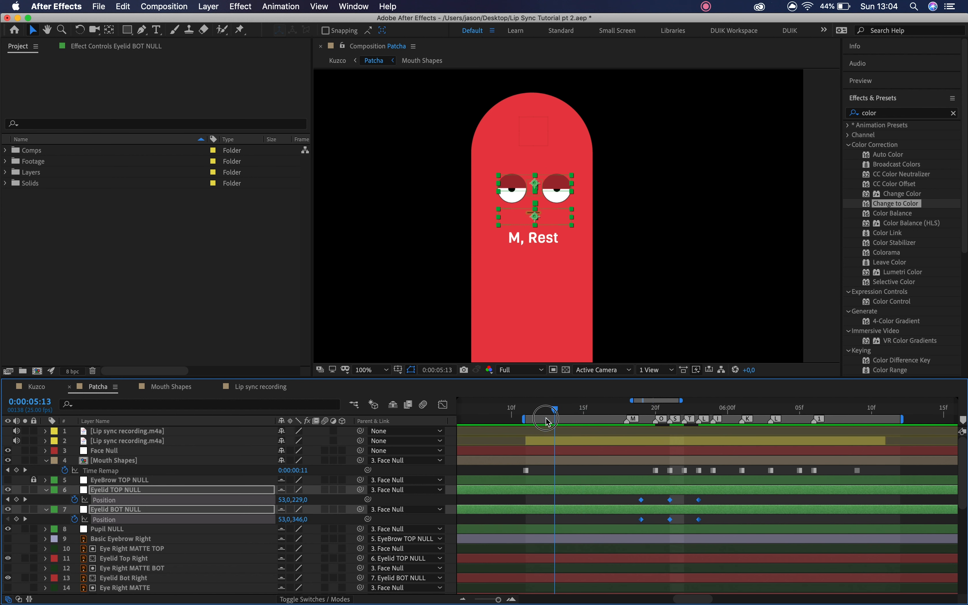
pyautogui.click(541, 411)
pyautogui.press('space')
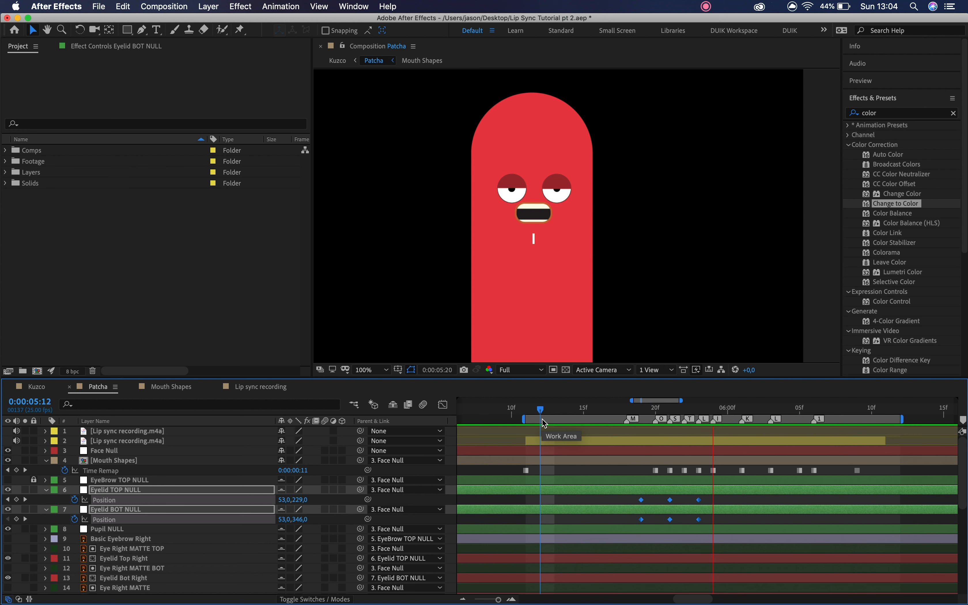
pyautogui.moveTo(543, 419)
pyautogui.mouseDown()
pyautogui.moveTo(563, 413)
pyautogui.moveTo(535, 413)
pyautogui.mouseUp()
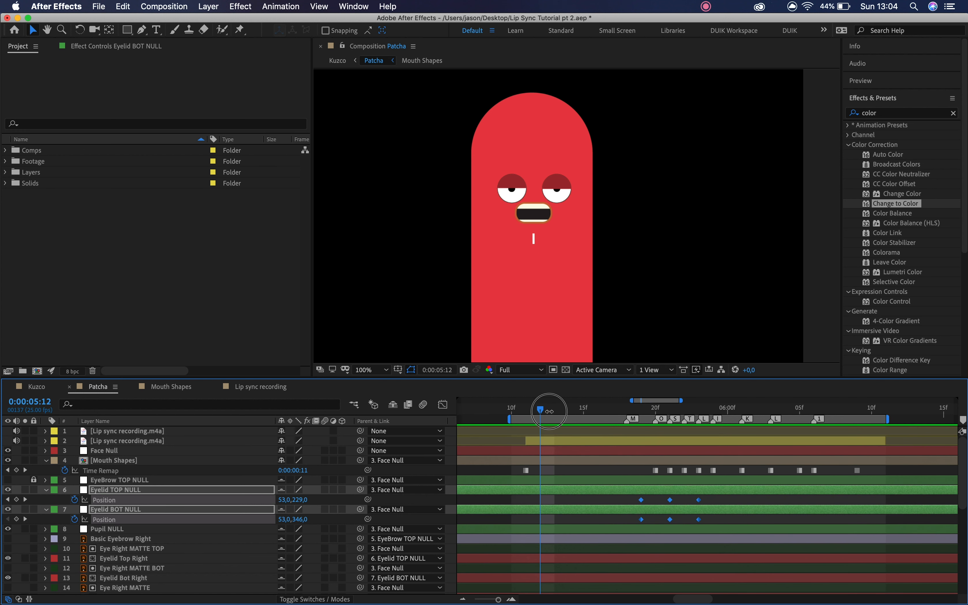
# Try moving both eyelid nulls' blink keyframes to start at 0:00:05:12, and undo the move.
pyautogui.moveTo(642, 501); pyautogui.dragTo(542, 502)
pyautogui.press('space')
pyautogui.press('super+Left')
pyautogui.press('super+z')
# Shift both eyelid nulls' blink keyframes one frame earlier to start at 0:00:05:18, and preview the timing.
pyautogui.press('space')
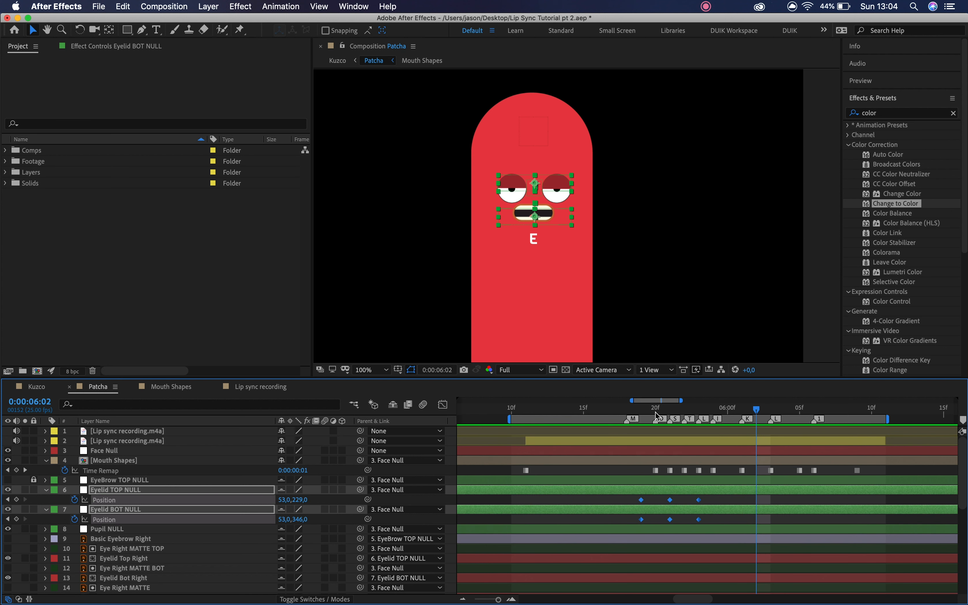
pyautogui.press('space')
pyautogui.moveTo(640, 504); pyautogui.dragTo(628, 500)
pyautogui.press('space')
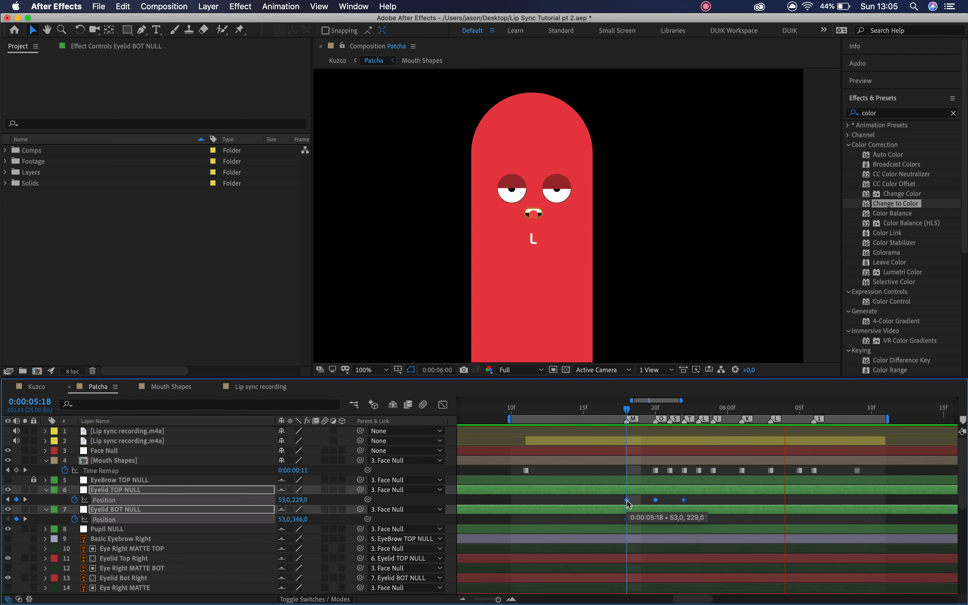
pyautogui.press('space')
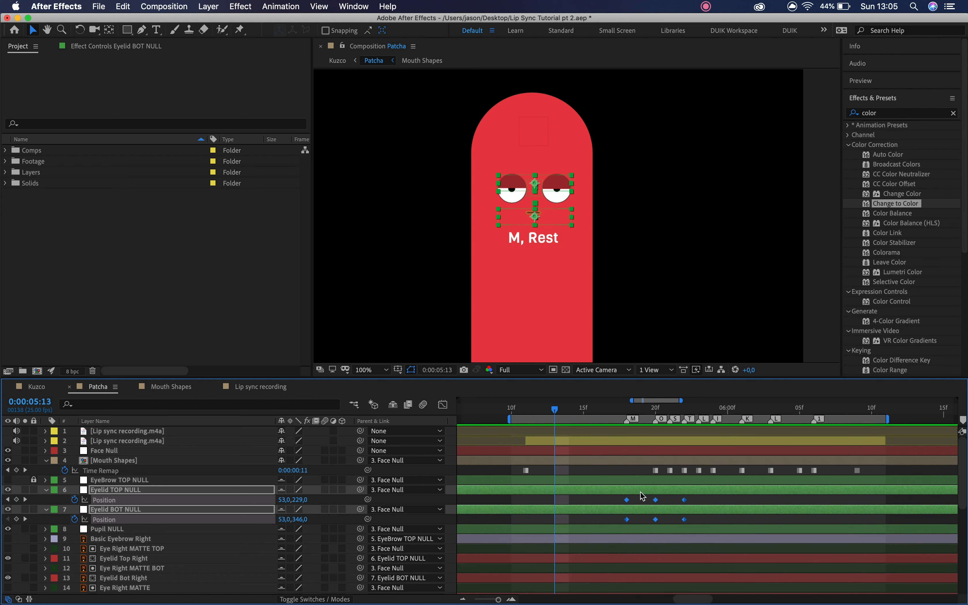
# Try shifting only the Eyelid TOP NULL blink keyframes one frame later to start at 0:00:05:19, and undo the shift.
pyautogui.click(643, 499)
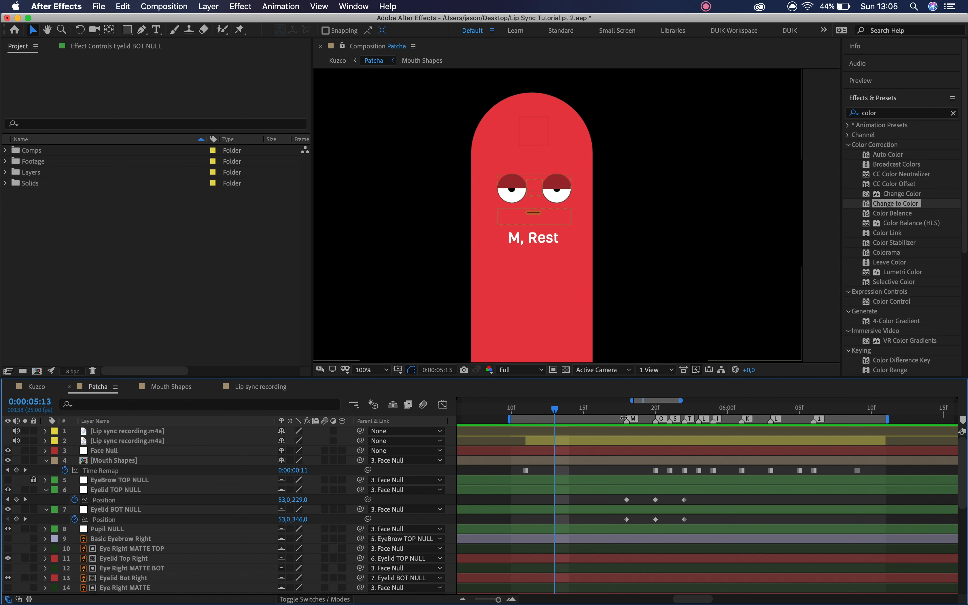
pyautogui.click(627, 409)
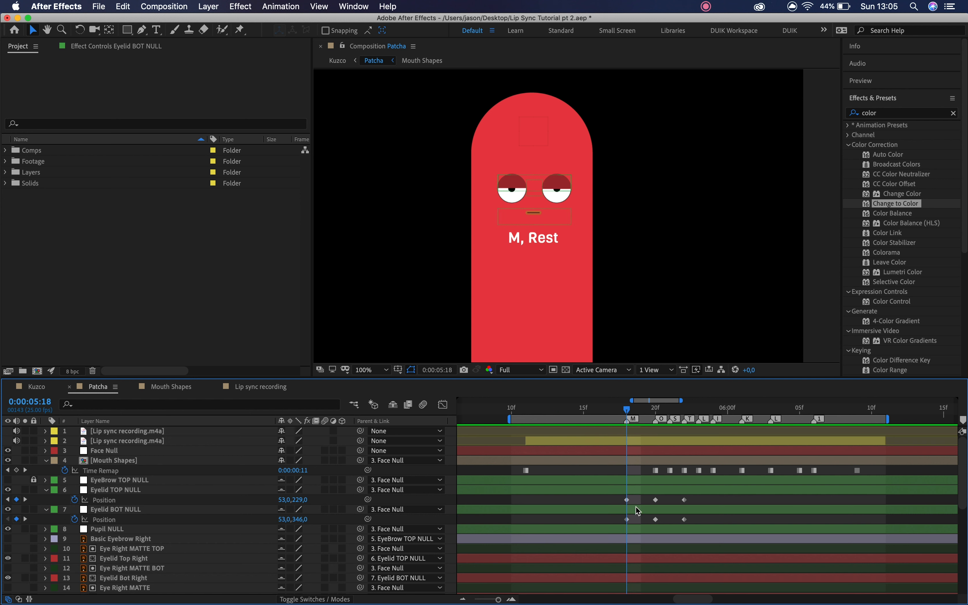
pyautogui.moveTo(622, 496); pyautogui.dragTo(705, 513)
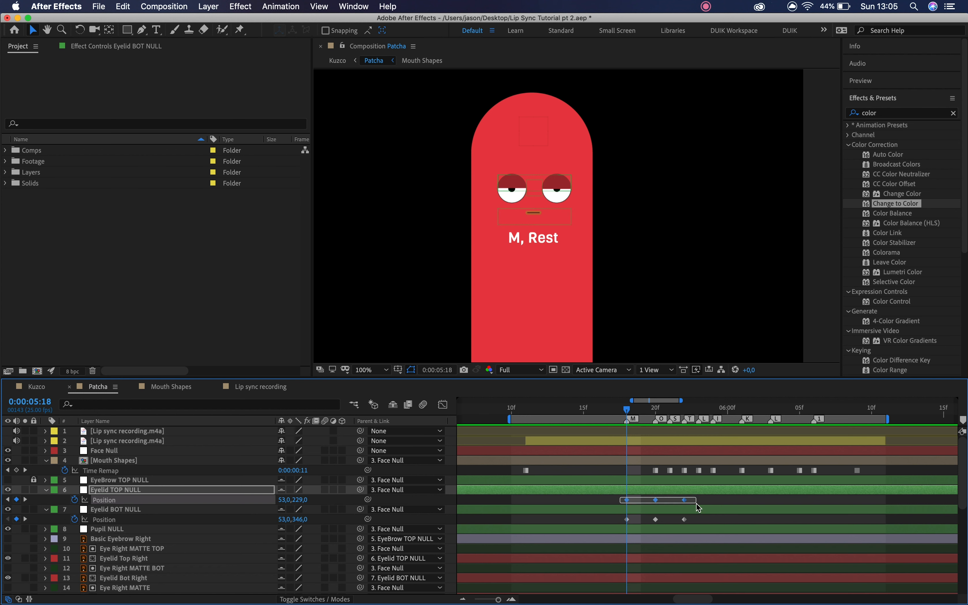
pyautogui.moveTo(626, 503); pyautogui.dragTo(640, 503)
pyautogui.press('space')
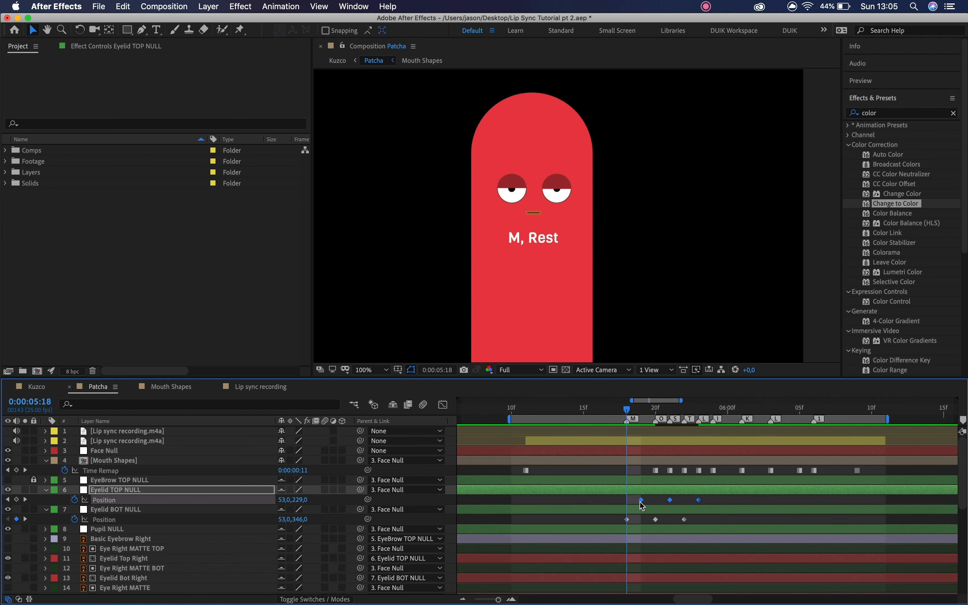
pyautogui.press('super+z')
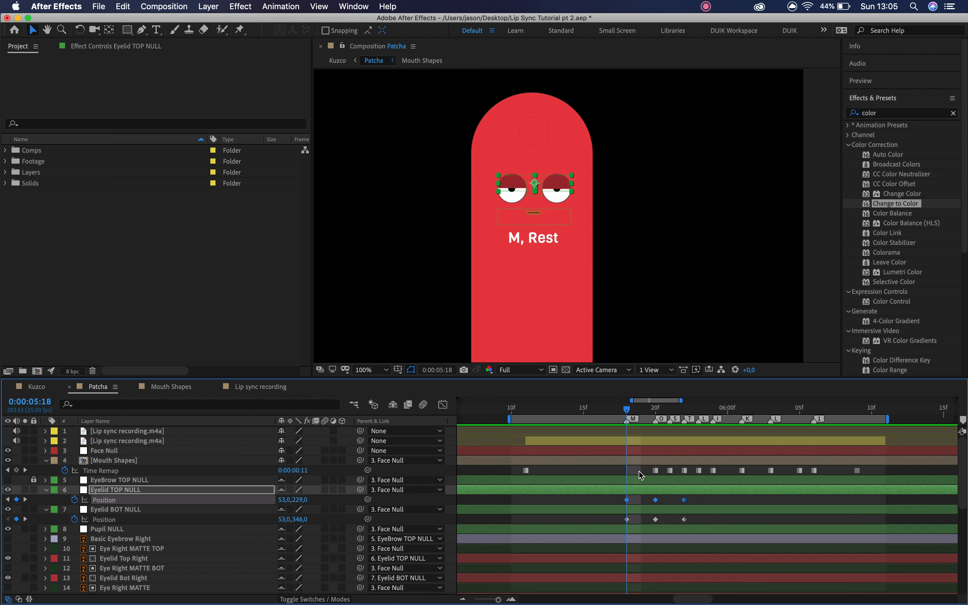
# Preview the blink with the speech around 0:00:05:18, with both eyelid nulls' blink keyframes selected.
pyautogui.press('space')
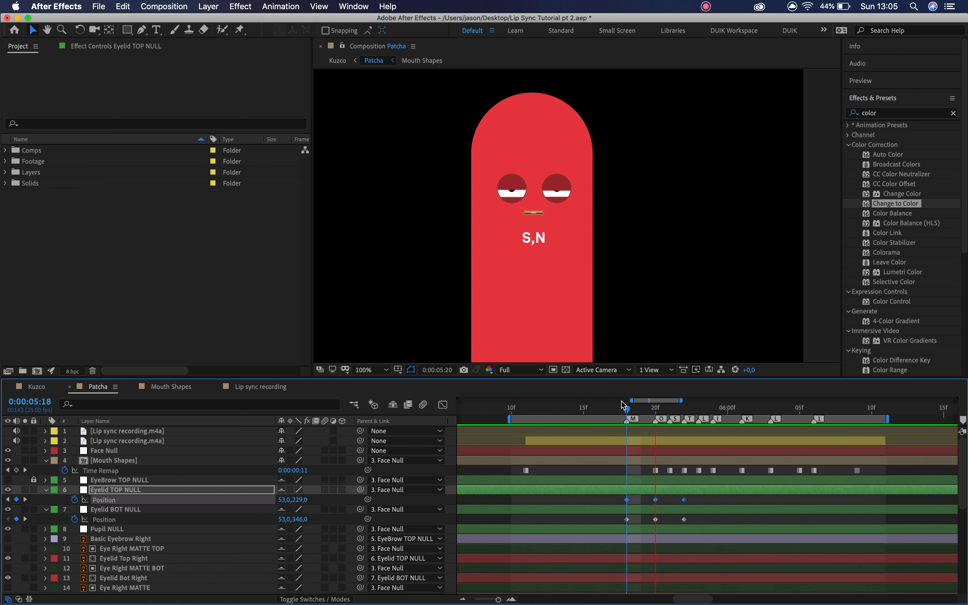
pyautogui.press('space')
pyautogui.press('z')
pyautogui.press('v')
pyautogui.moveTo(619, 496); pyautogui.dragTo(718, 522)
pyautogui.press('F9')
pyautogui.click(627, 409)
pyautogui.press('space')
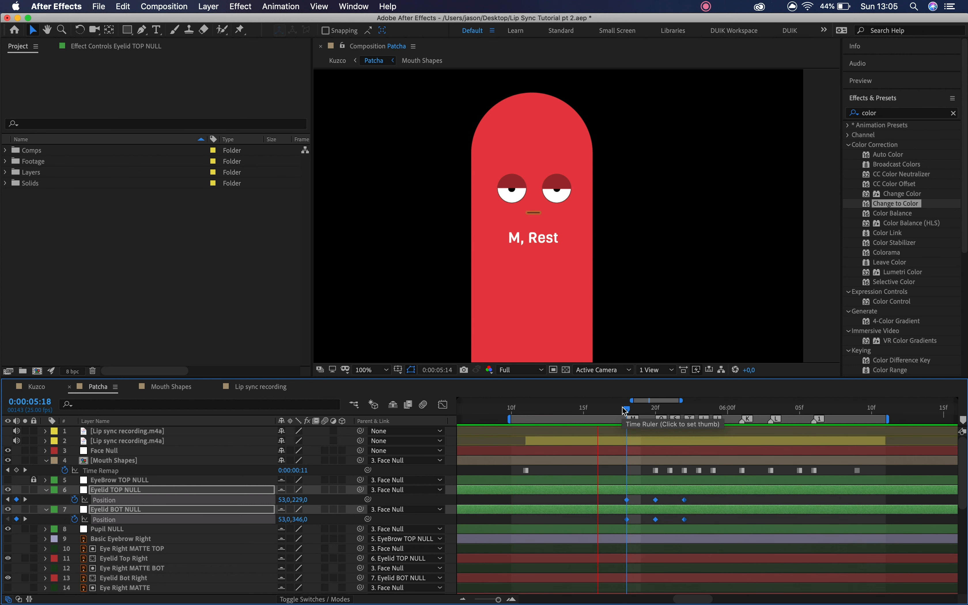
pyautogui.press('space')
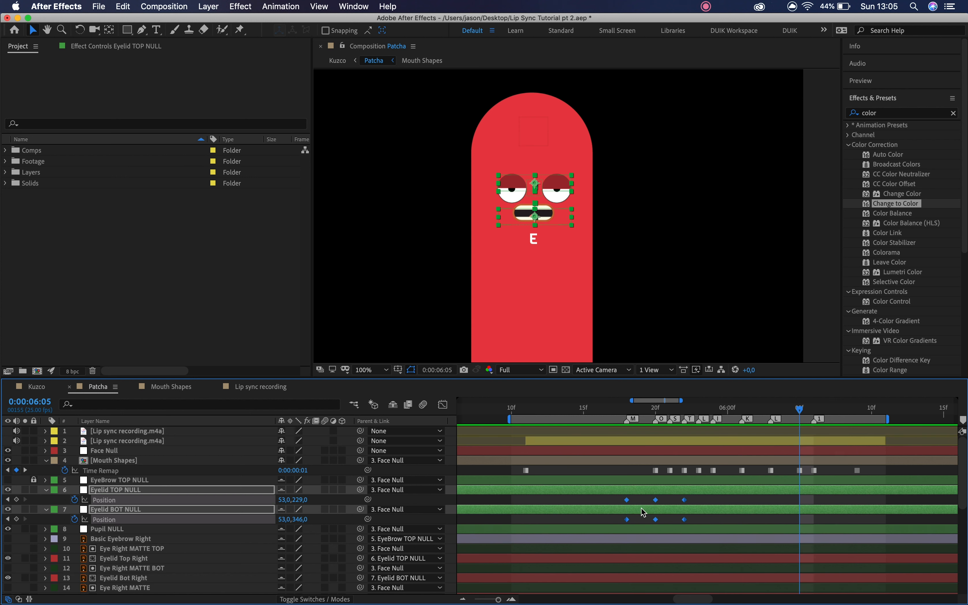
# Stretch both eyelid nulls' blink keyframes to start at 0:00:05:17 while keeping the last at 0:00:05:22, and preview the blink.
pyautogui.keyDown('super'); pyautogui.click(627, 500); pyautogui.keyUp('super')
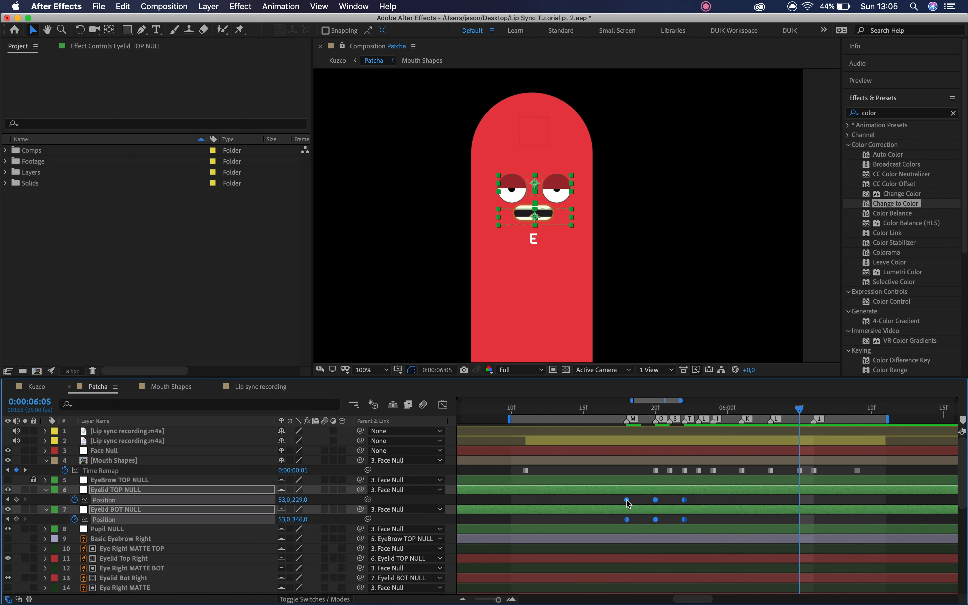
pyautogui.moveTo(626, 500); pyautogui.dragTo(612, 500)
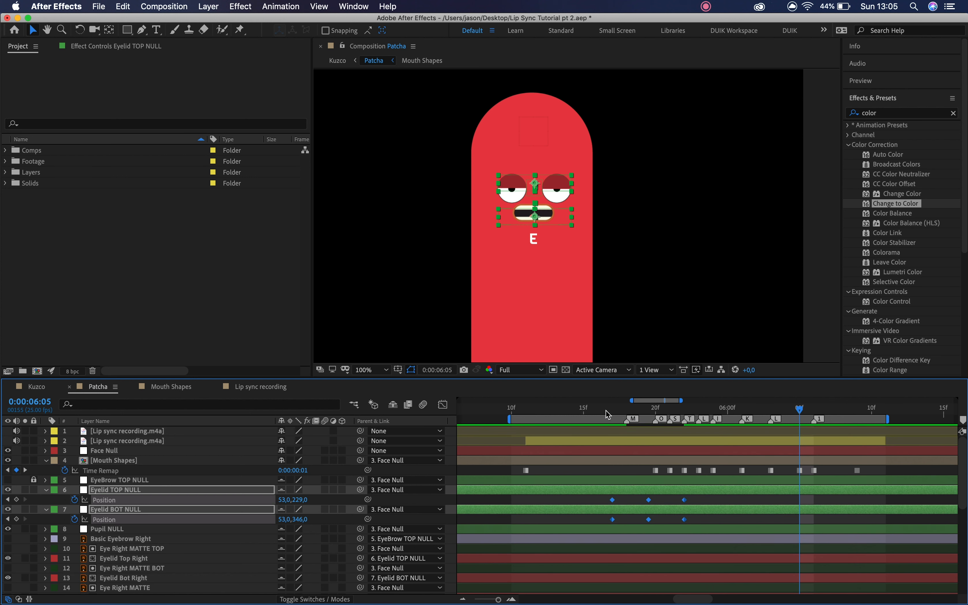
pyautogui.click(608, 415)
pyautogui.press('space')
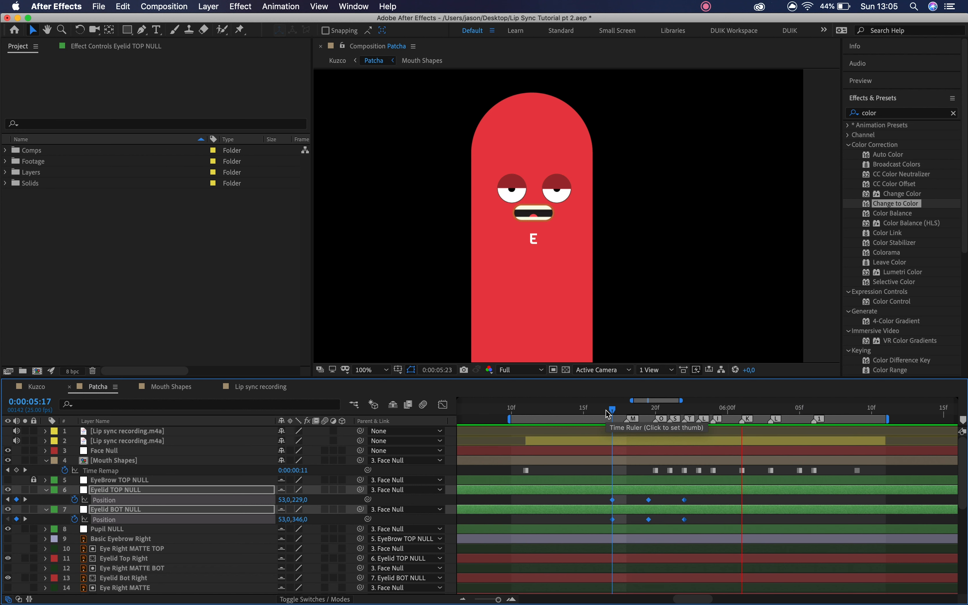
pyautogui.press('space')
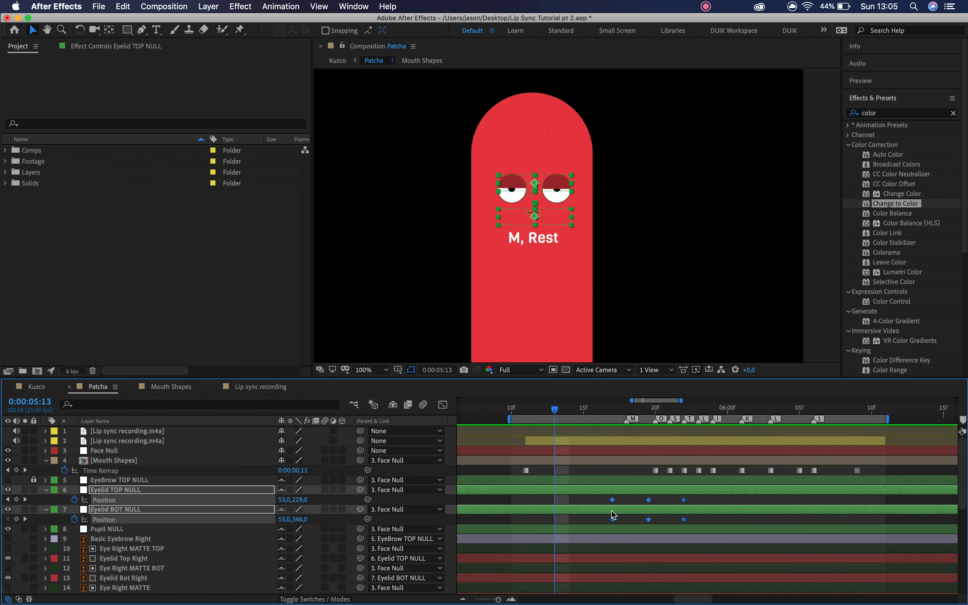
# Try moving both eyelid nulls' last blink keyframes, preview the timing, and undo the move.
pyautogui.click(600, 502)
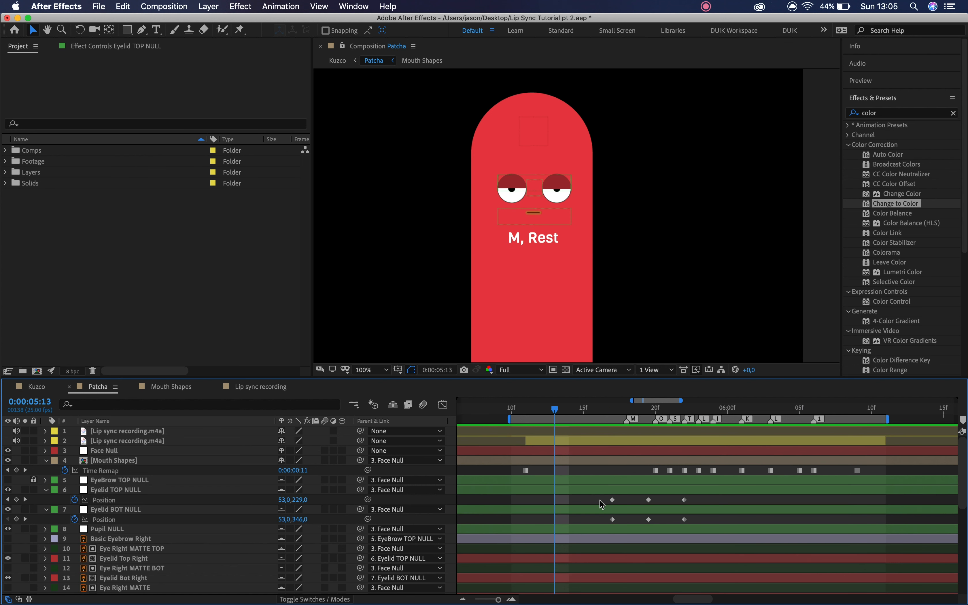
pyautogui.moveTo(682, 501); pyautogui.dragTo(677, 524)
pyautogui.press('space')
pyautogui.press('space')
pyautogui.press('super+z')
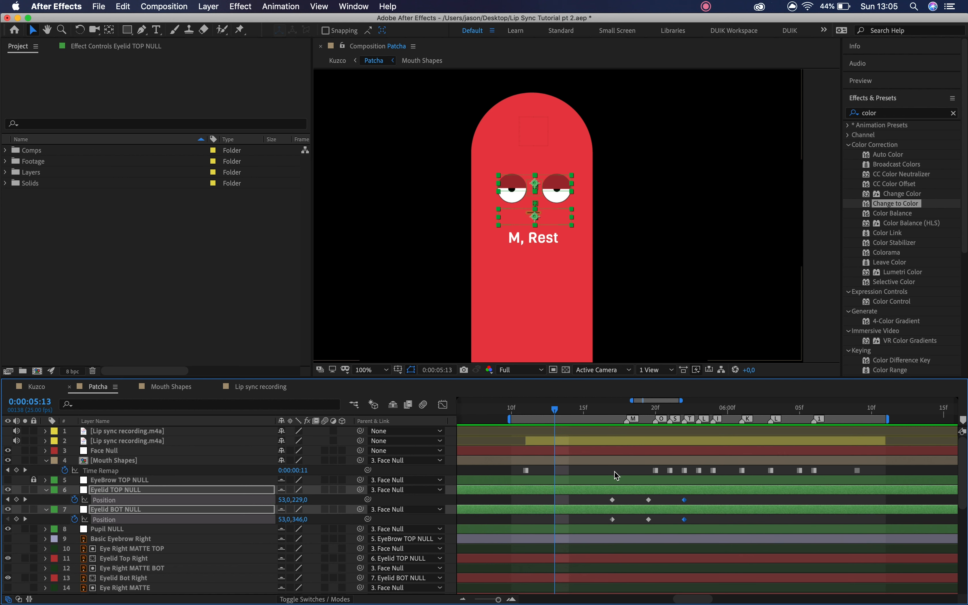
# Deselect the keyframes and collapse the properties of Eyelid TOP NULL and Eyelid BOT NULL.
pyautogui.click(581, 473)
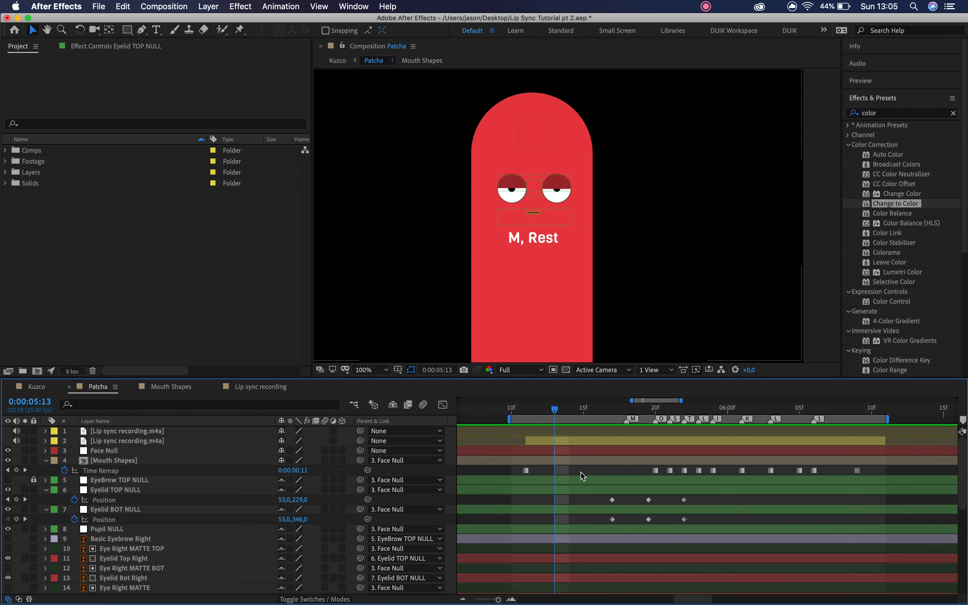
pyautogui.click(47, 491)
pyautogui.click(47, 500)
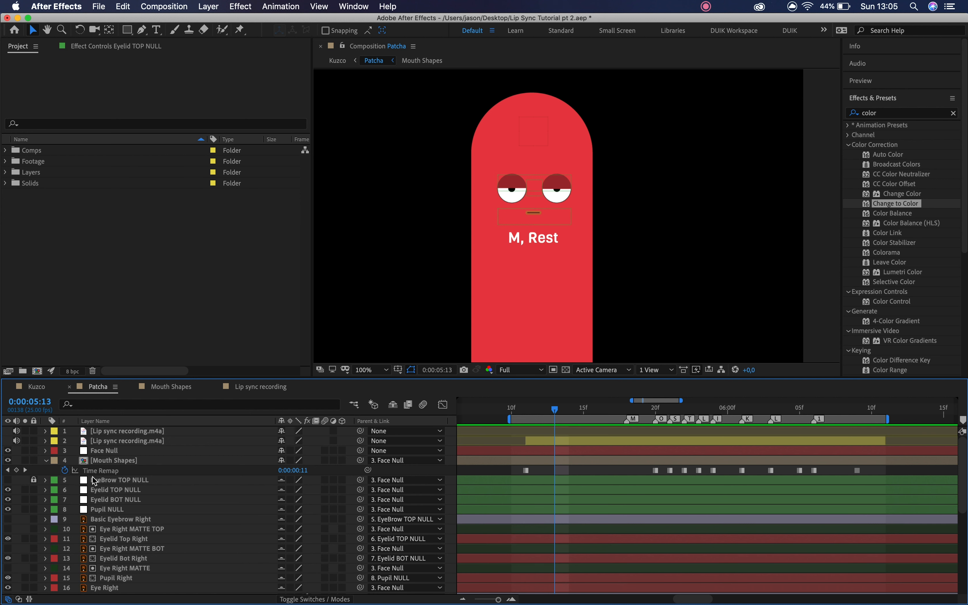
# Make the Basic Eyebrow Right and EyeBrow TOP NULL layers visible.
pyautogui.click(112, 523)
pyautogui.click(9, 519)
pyautogui.scroll(-1, 109, 536)
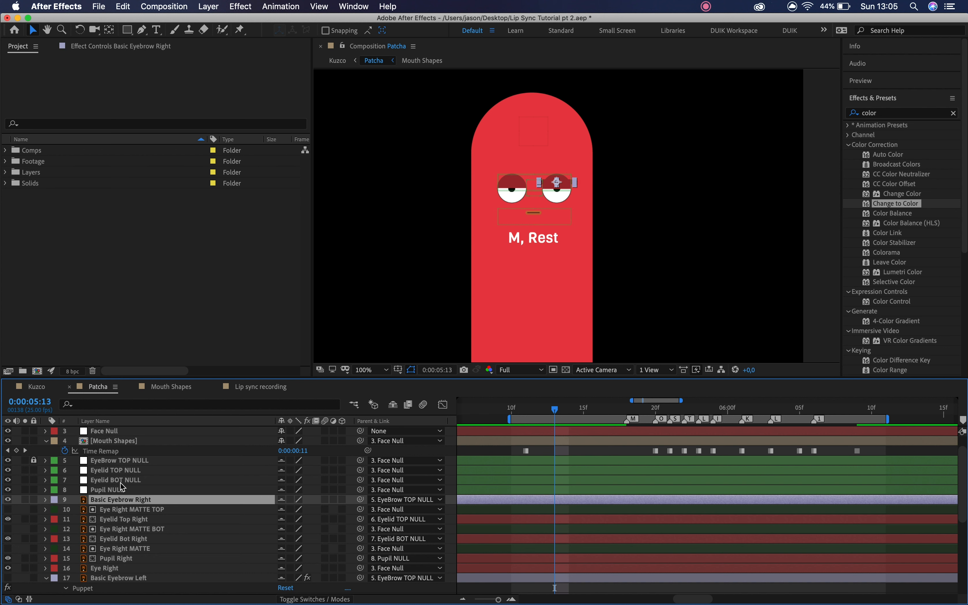
# Unlock EyeBrow TOP NULL and raise it so the eyebrow sits just above the eyelids.
pyautogui.click(121, 461)
pyautogui.click(34, 461)
pyautogui.click(98, 462)
pyautogui.hotkey('shift', 'Up')
pyautogui.hotkey('shift', 'Down')
pyautogui.hotkey('shift', 'Up')
pyautogui.hotkey('shift', 'Down')
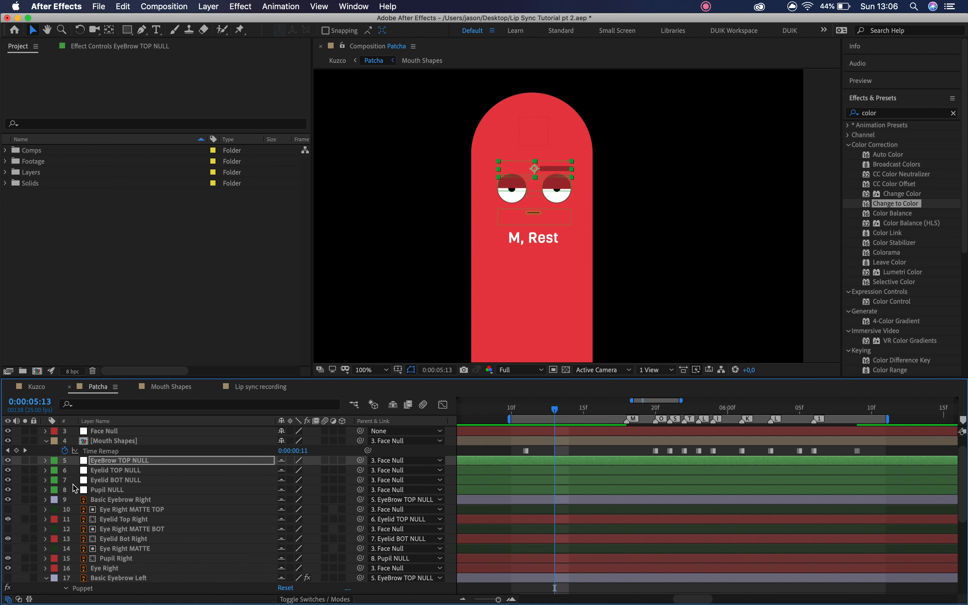
# Make the Basic Eyebrow Left layer visible and preview both eyebrows with the speech.
pyautogui.click(124, 569)
pyautogui.scroll(-1, 125, 572)
pyautogui.click(124, 571)
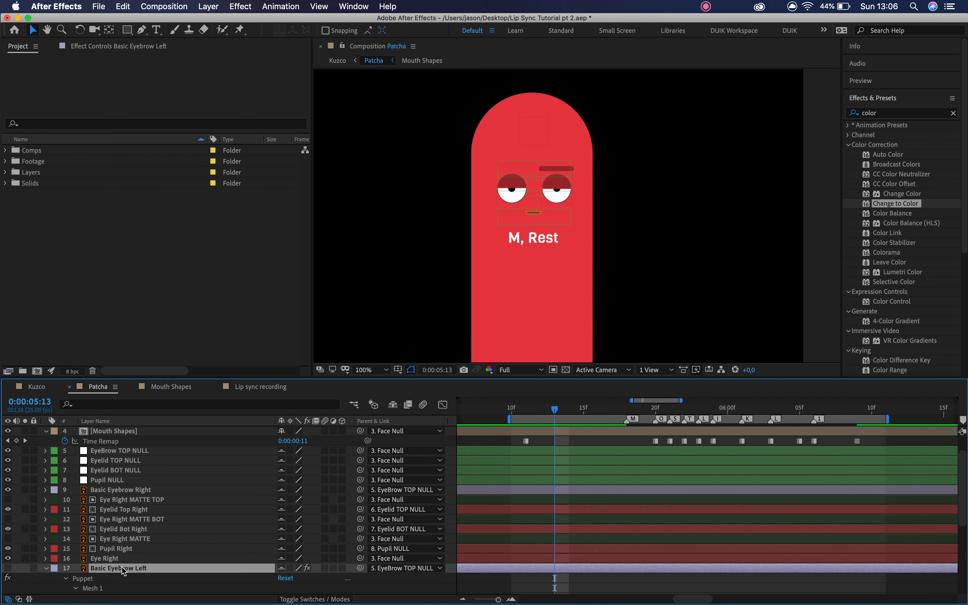
pyautogui.click(8, 568)
pyautogui.press('space')
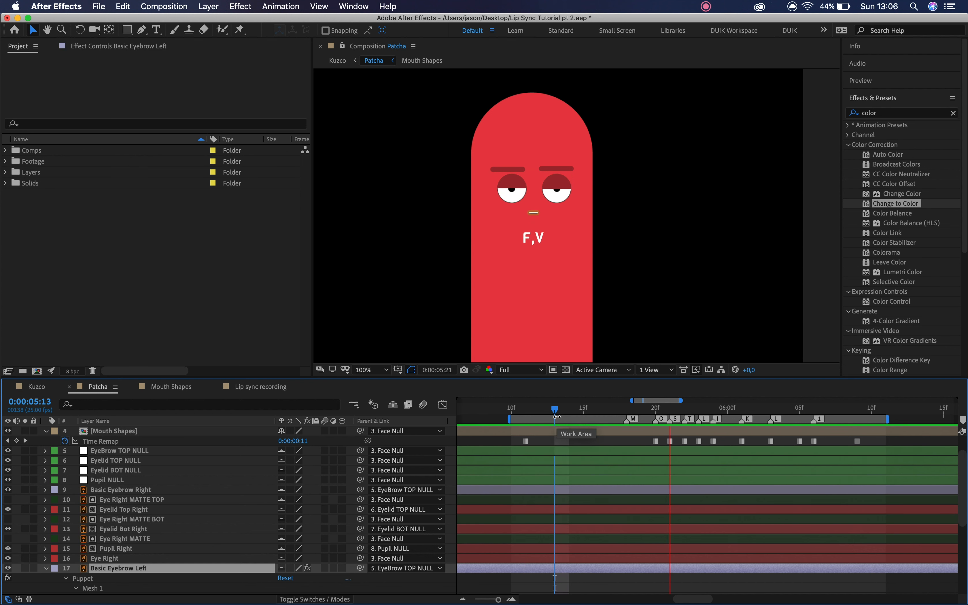
pyautogui.press('space')
# Nudge EyeBrow TOP NULL slightly right and up to adjust both eyebrows over the eyes, and preview the result.
pyautogui.press('z')
pyautogui.click(535, 190)
pyautogui.press('v')
pyautogui.click(519, 166)
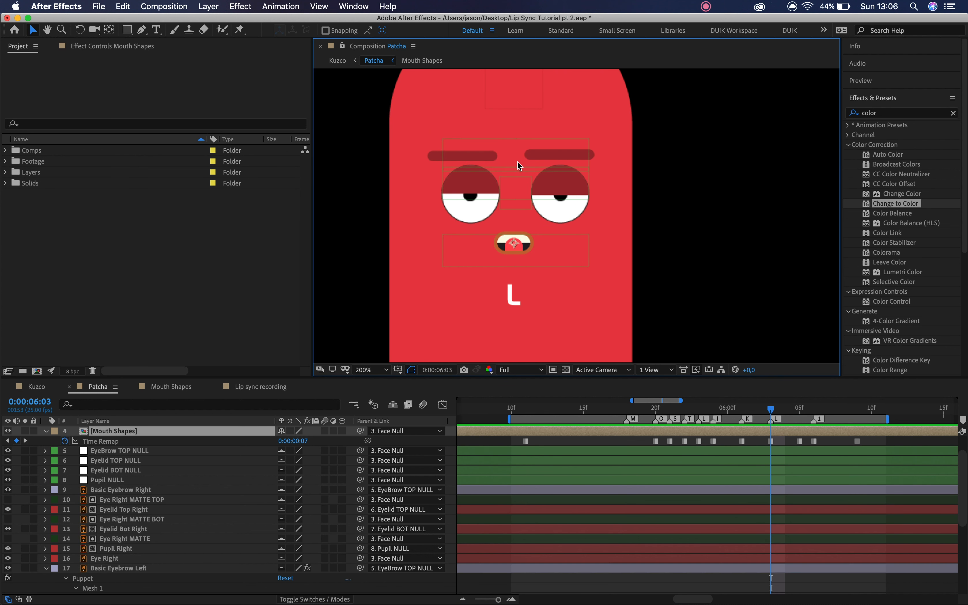
pyautogui.click(143, 453)
pyautogui.press('Right')
pyautogui.press('Return')
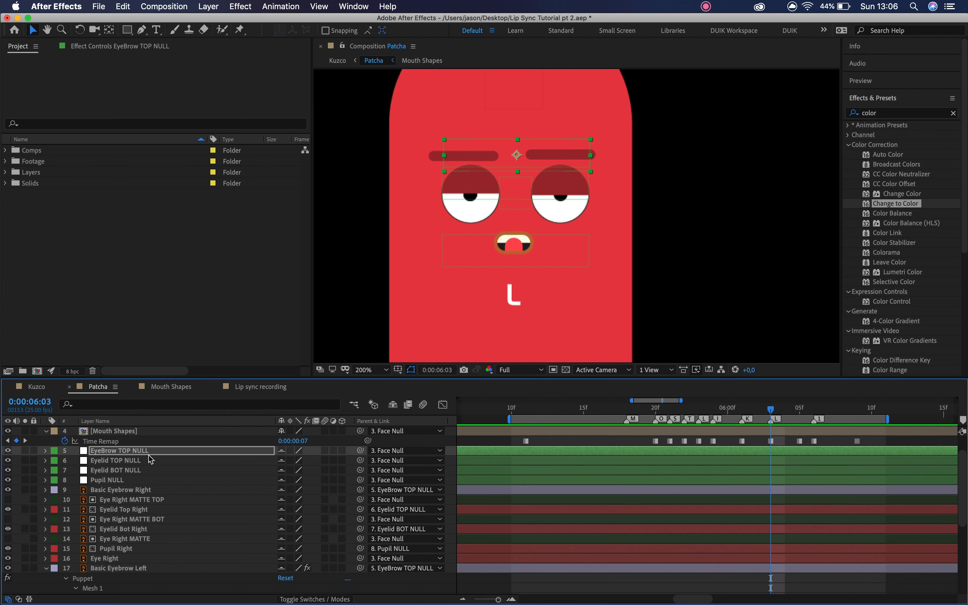
pyautogui.press('Up')
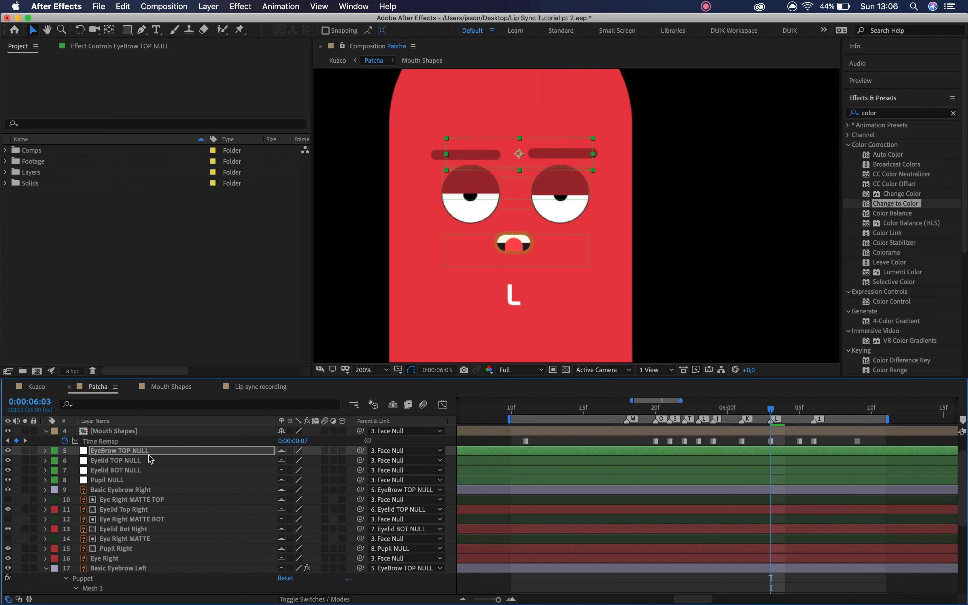
pyautogui.press('space')
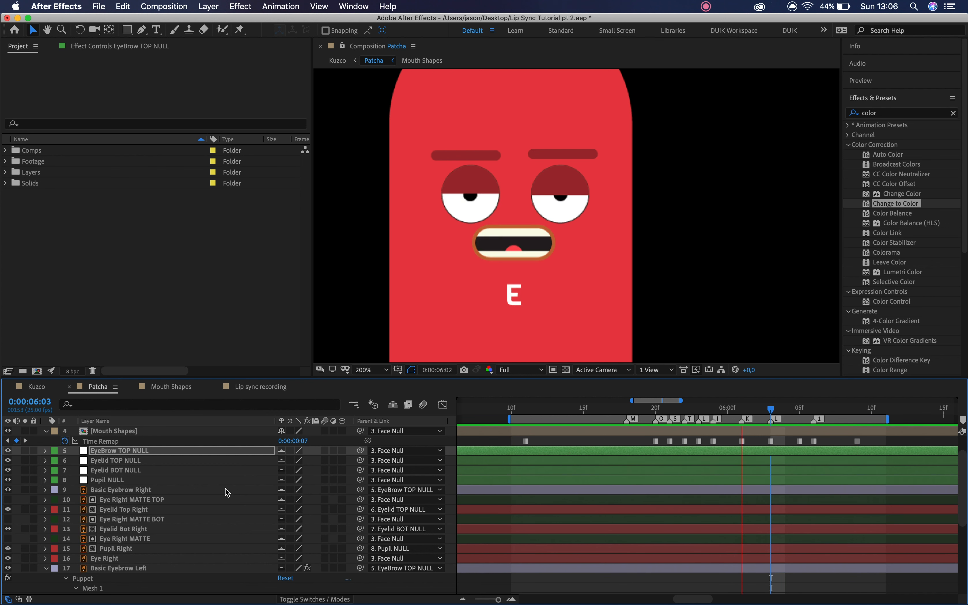
pyautogui.press('space')
# Preview the whole face with the repositioned eyebrows from 0:00:05:20.
pyautogui.keyDown('alt'); pyautogui.click(519, 348); pyautogui.keyUp('alt')
pyautogui.moveTo(601, 271); pyautogui.dragTo(586, 302)
pyautogui.press('v')
pyautogui.moveTo(588, 406); pyautogui.dragTo(656, 411)
pyautogui.press('space')
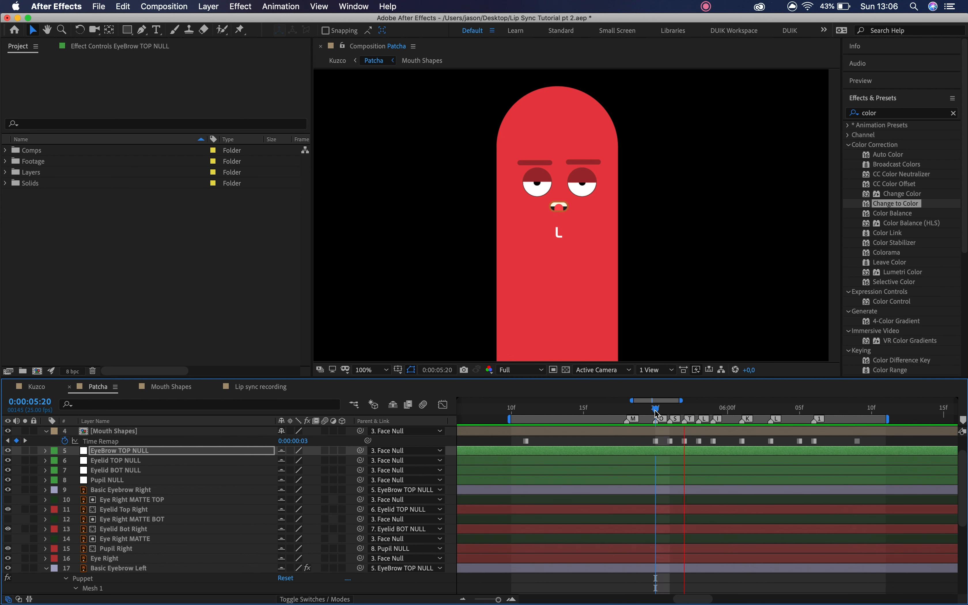
pyautogui.press('space')
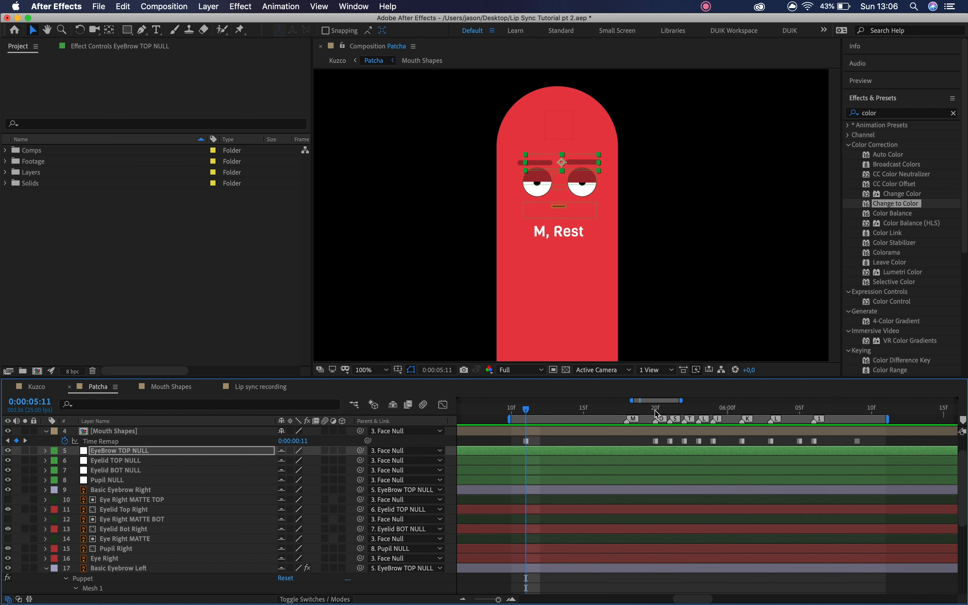
# Lock the Mouth Shapes layer and collapse its Time Remap property.
pyautogui.click(463, 599)
pyautogui.click(463, 599)
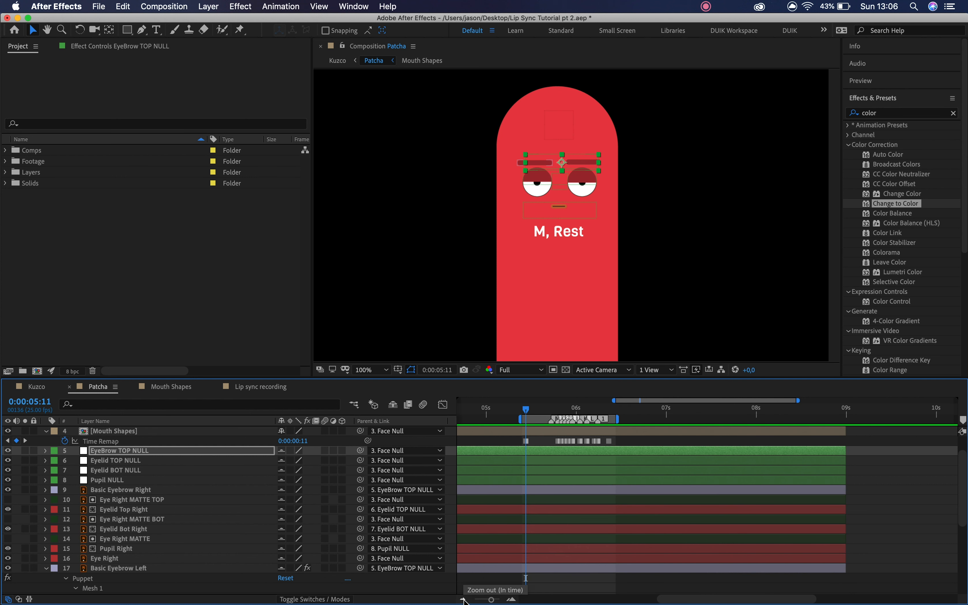
pyautogui.press('space')
pyautogui.keyDown('super'); pyautogui.click(582, 183); pyautogui.keyUp('super')
pyautogui.keyDown('super'); pyautogui.click(582, 183); pyautogui.keyUp('super')
pyautogui.moveTo(582, 183); pyautogui.dragTo(643, 180)
pyautogui.click(784, 168)
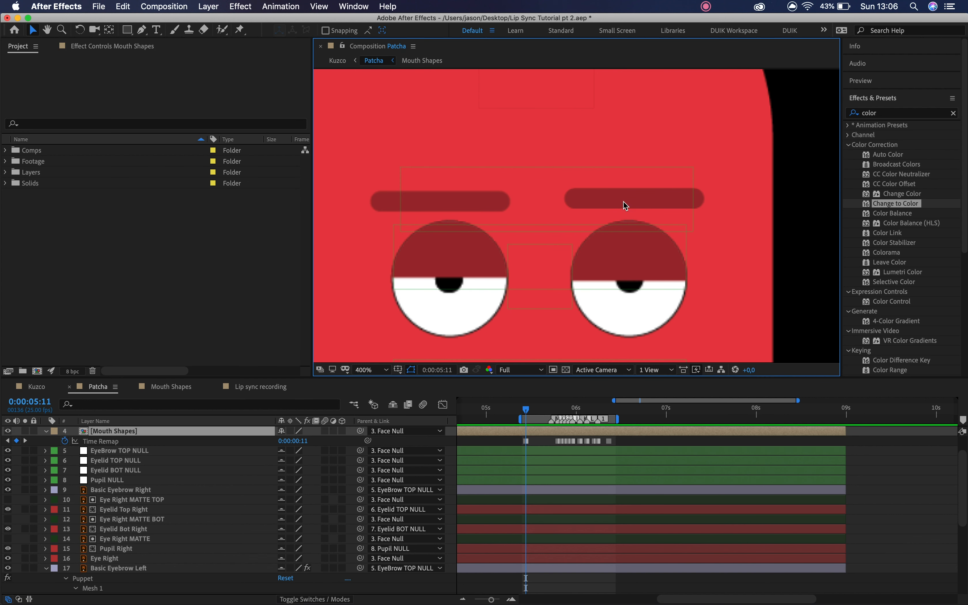
pyautogui.click(34, 431)
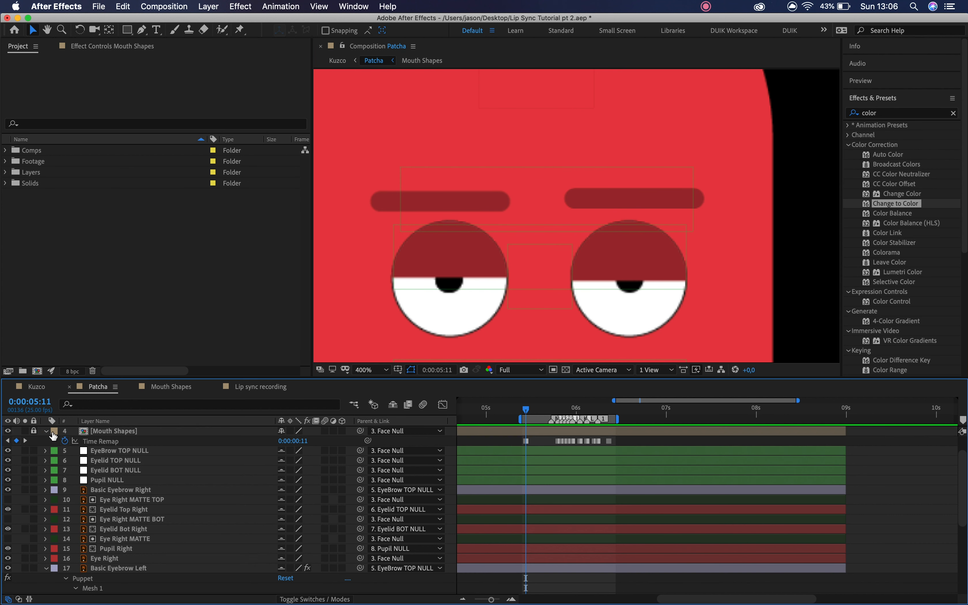
pyautogui.click(46, 431)
# Lock EyeBrow TOP NULL and hide it.
pyautogui.click(120, 441)
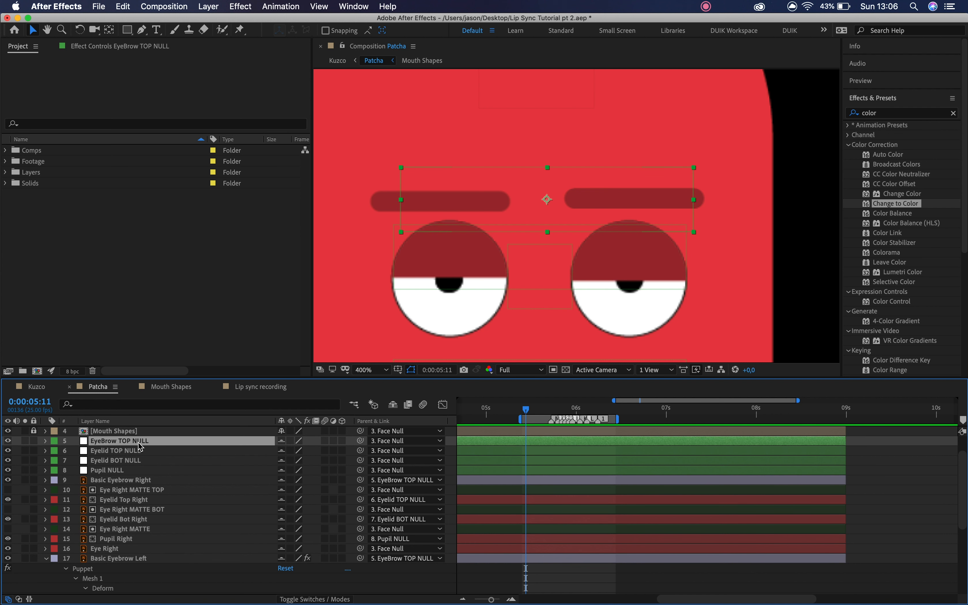
pyautogui.click(35, 441)
pyautogui.click(7, 441)
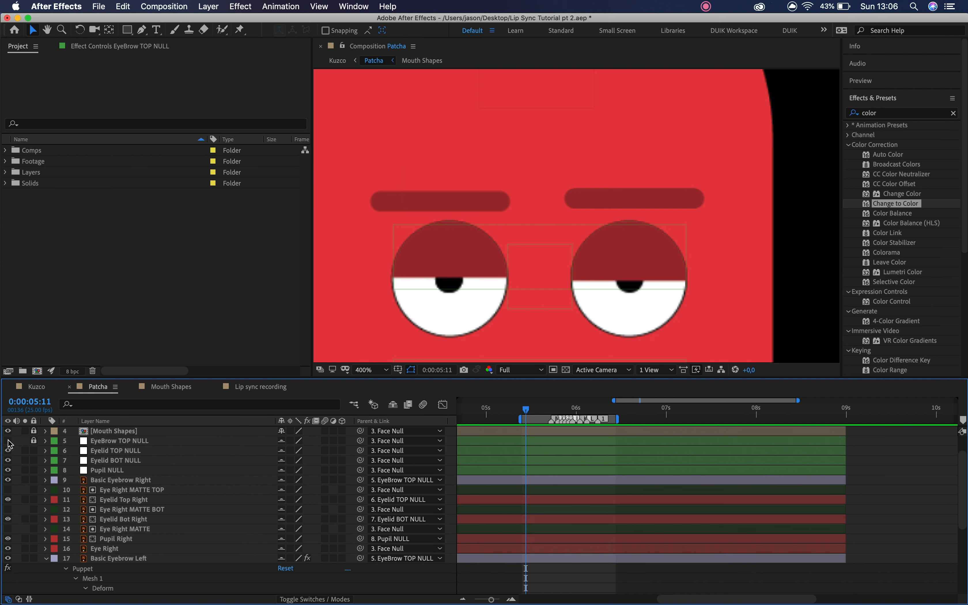
# Add Puppet pins at both ends and the middle of Basic Eyebrow Right, and pull the middle pin up into an arch.
pyautogui.click(132, 483)
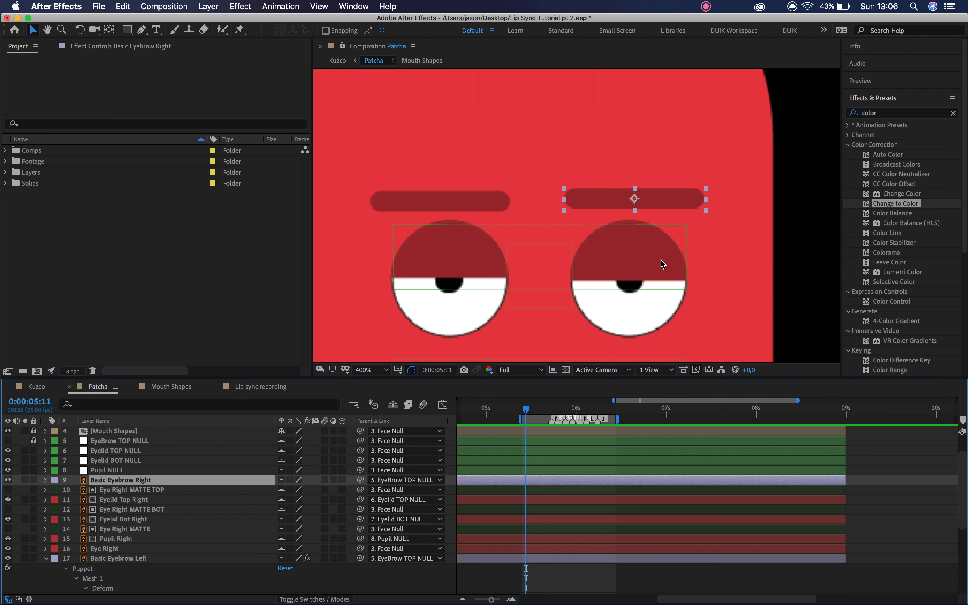
pyautogui.click(240, 30)
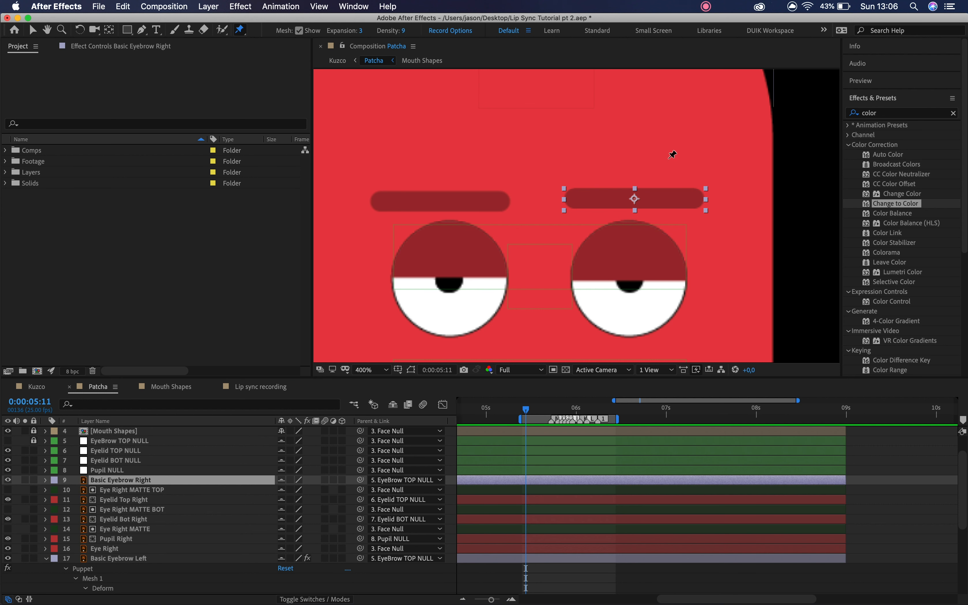
pyautogui.click(699, 196)
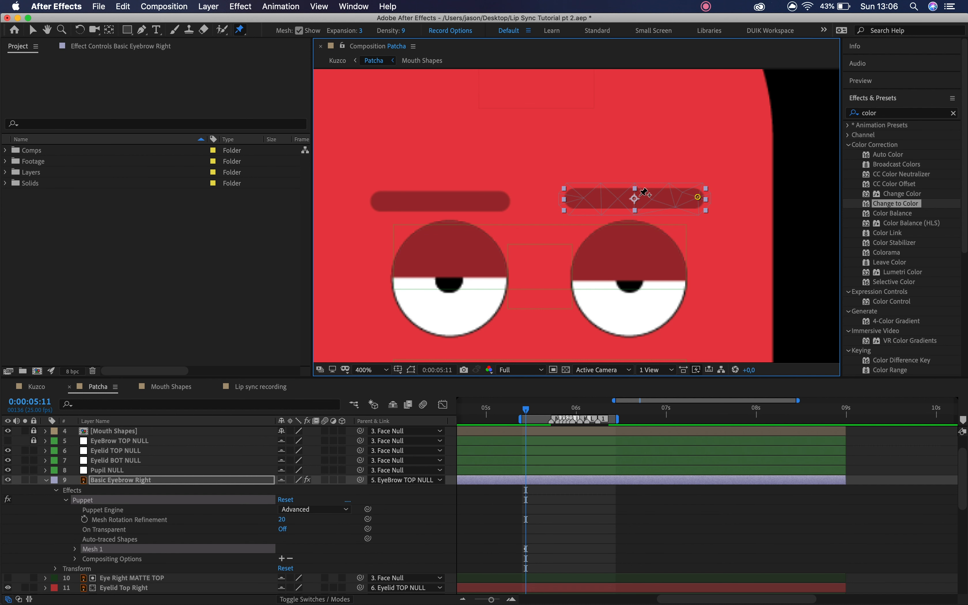
pyautogui.click(573, 198)
pyautogui.moveTo(635, 199); pyautogui.dragTo(635, 175)
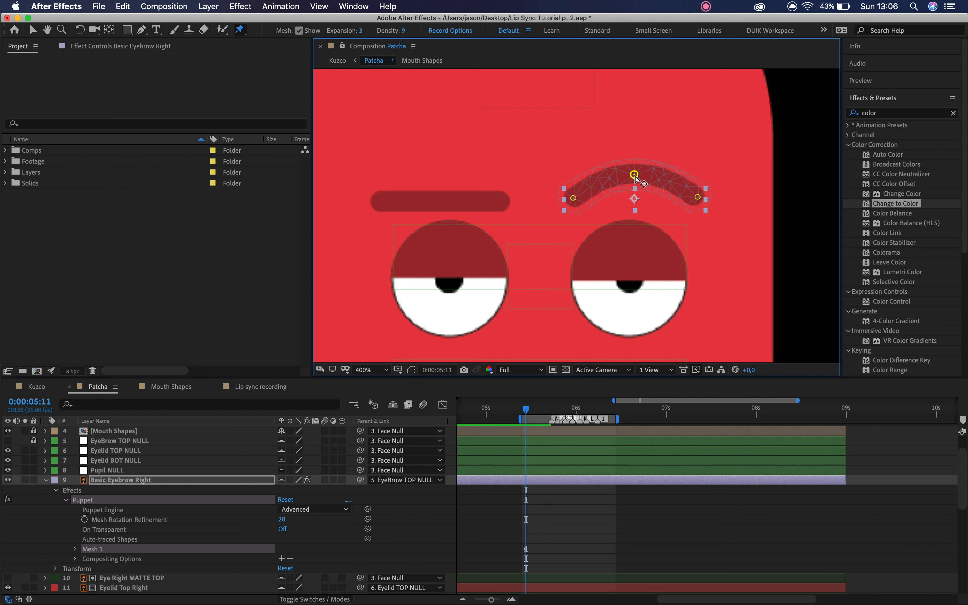
# Preview the arched right eyebrow on the whole face from 0:00:05:11.
pyautogui.press('space')
pyautogui.scroll(-2, 608, 204)
pyautogui.moveTo(558, 220); pyautogui.dragTo(552, 219)
pyautogui.press('v')
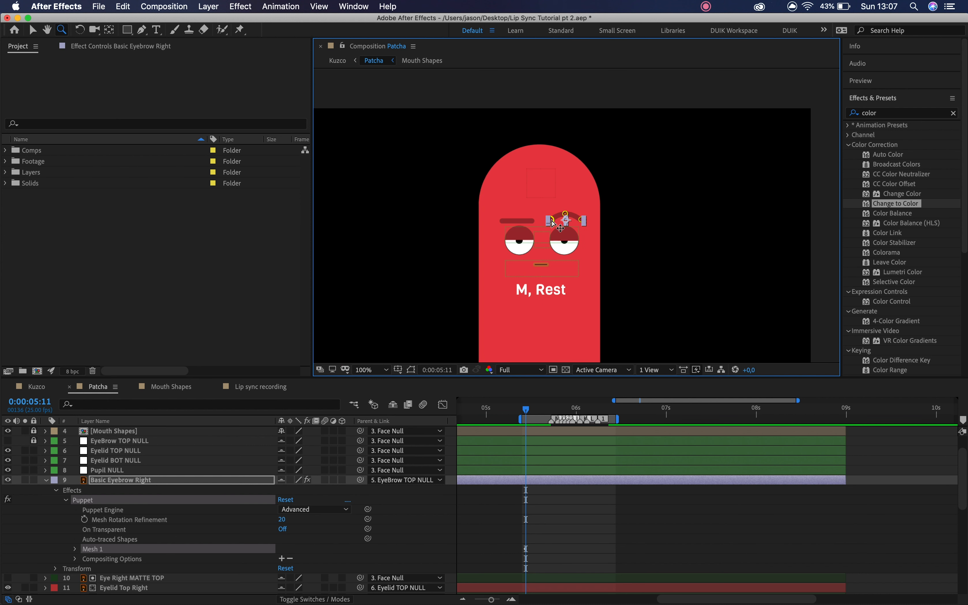
pyautogui.click(575, 292)
pyautogui.press('space')
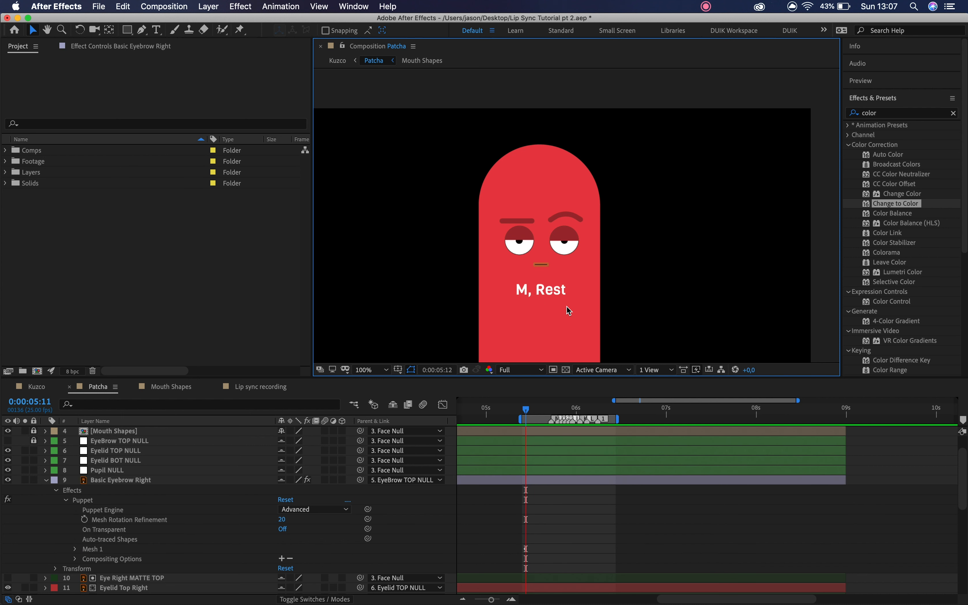
# Undo the upward pull of the middle Puppet pin on Basic Eyebrow Right.
pyautogui.press('z')
pyautogui.click(583, 236)
pyautogui.press('space')
pyautogui.moveTo(522, 193); pyautogui.dragTo(530, 216)
pyautogui.press('v')
pyautogui.press('super+z')
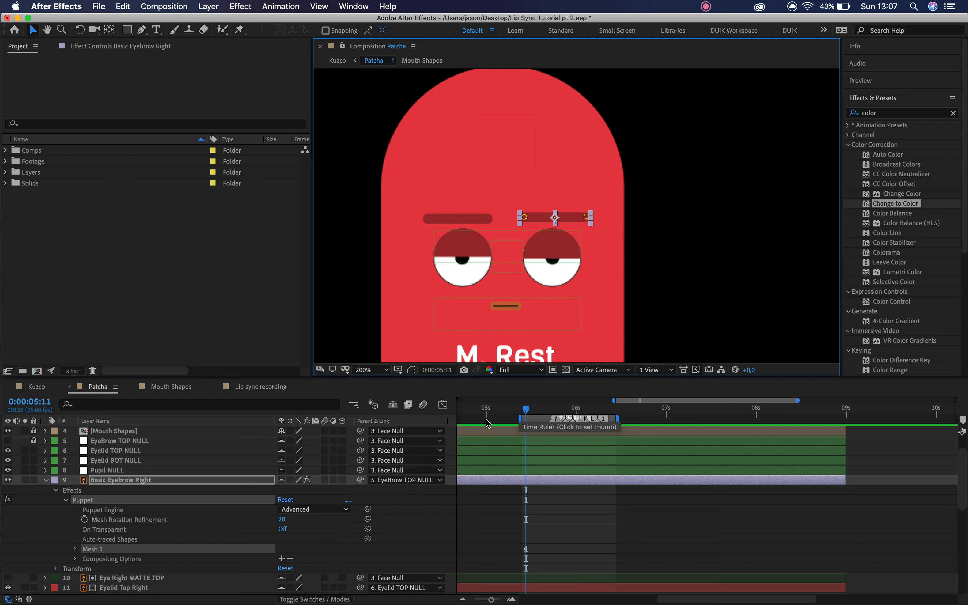
# Show the pin keyframes of Basic Eyebrow Right, raise Puppet Pin 2 to about 61,5, -18,0 at 0:00:05:18, and preview the arching.
pyautogui.click(169, 484)
pyautogui.press('u')
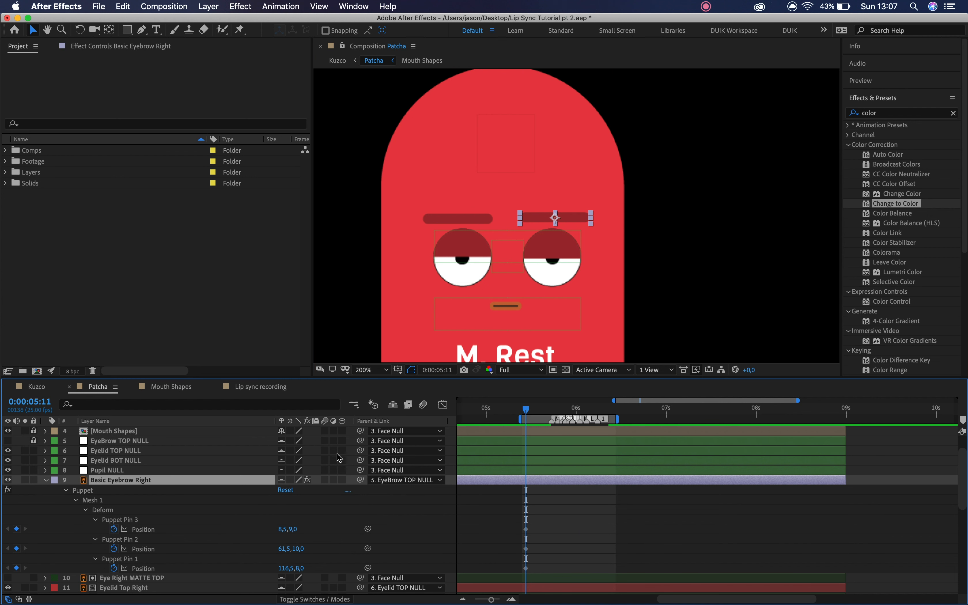
pyautogui.press('space')
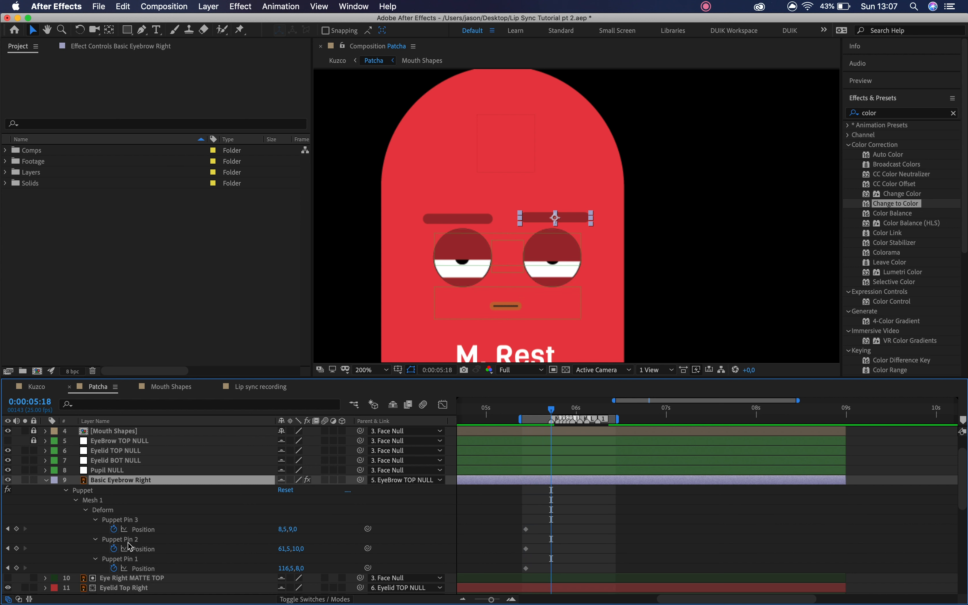
pyautogui.click(144, 550)
pyautogui.moveTo(556, 218); pyautogui.dragTo(556, 199)
pyautogui.click(536, 411)
pyautogui.moveTo(536, 414)
pyautogui.mouseDown()
pyautogui.moveTo(525, 415)
pyautogui.moveTo(554, 414)
pyautogui.moveTo(527, 415)
pyautogui.mouseUp()
pyautogui.press('space')
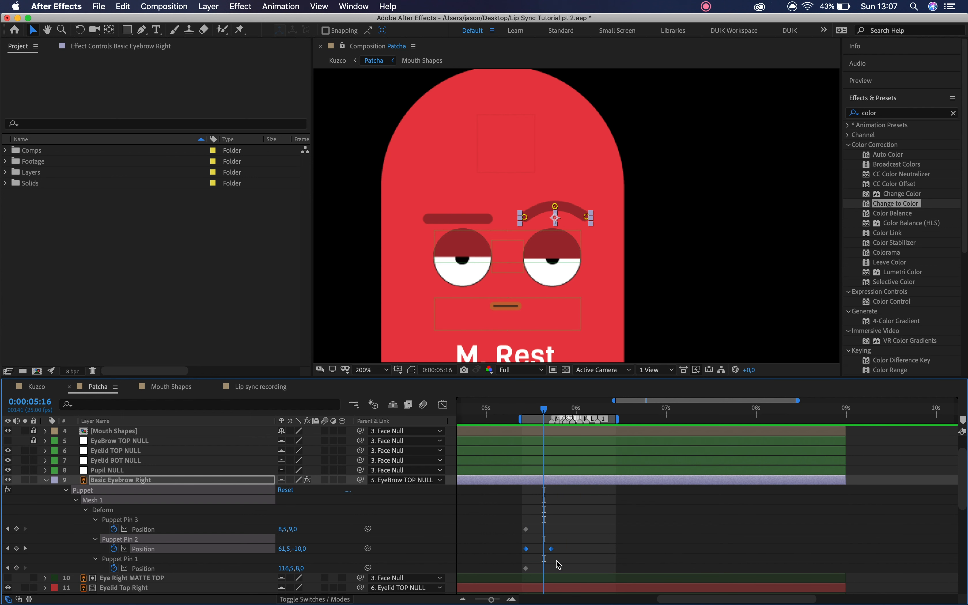
# Speed up the eyebrow raise by moving Puppet Pin 2's raised keyframe to 0:00:05:16 and on to 0:00:05:14, previewing each timing.
pyautogui.click(556, 554)
pyautogui.moveTo(552, 548); pyautogui.dragTo(545, 550)
pyautogui.click(530, 410)
pyautogui.moveTo(531, 413); pyautogui.dragTo(527, 412)
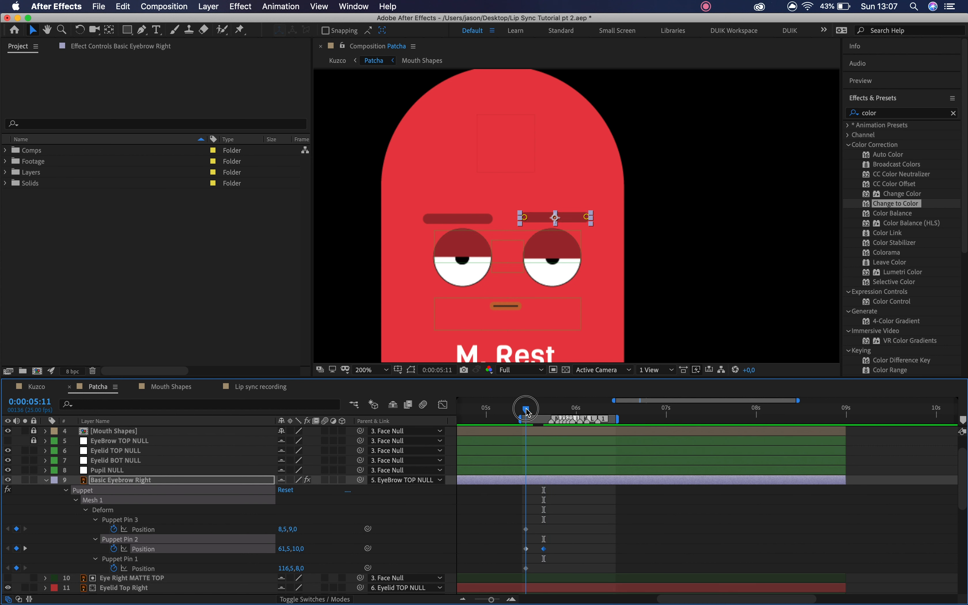
pyautogui.press('space')
pyautogui.press('space')
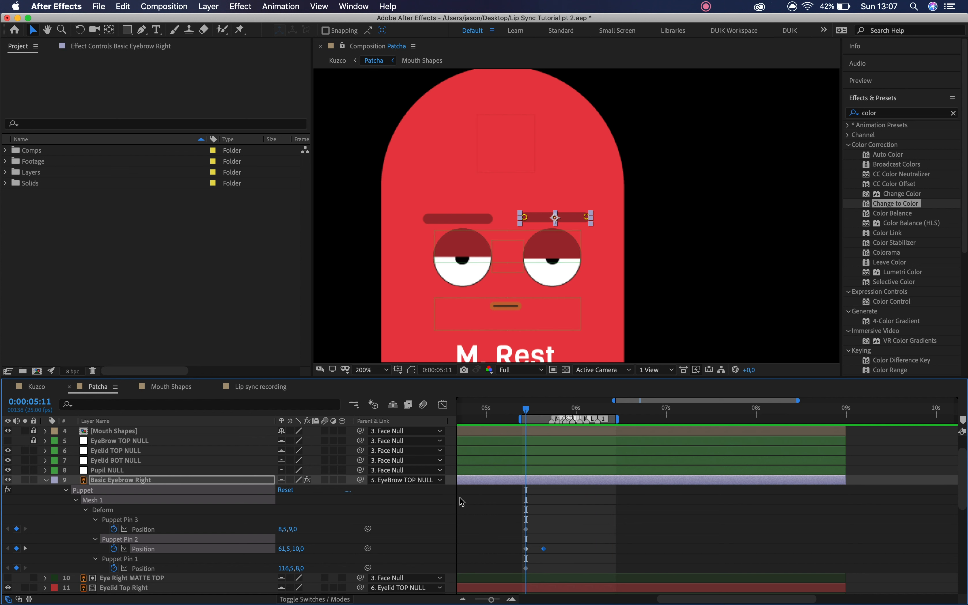
pyautogui.moveTo(546, 553); pyautogui.dragTo(538, 554)
pyautogui.press('space')
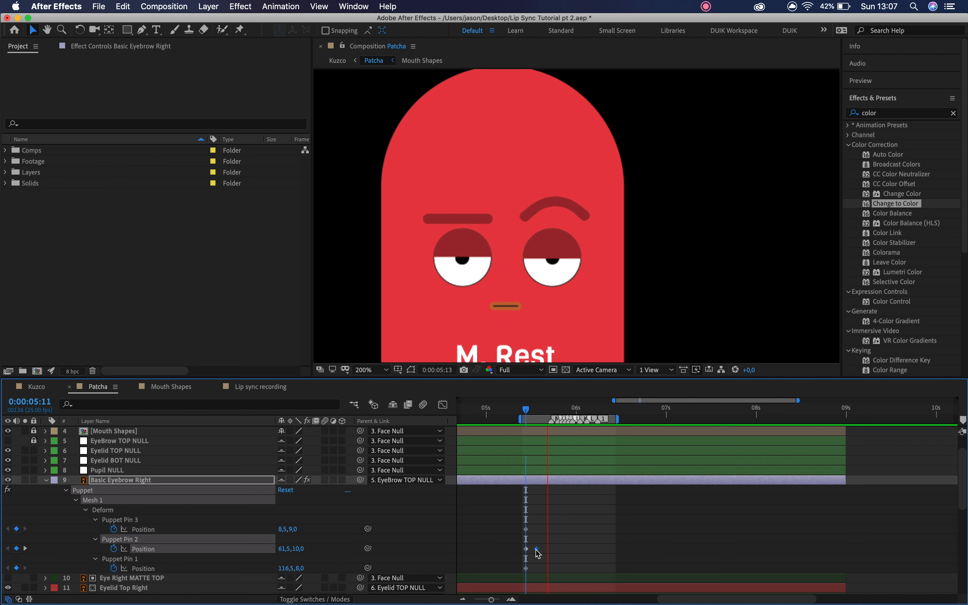
pyautogui.press('space')
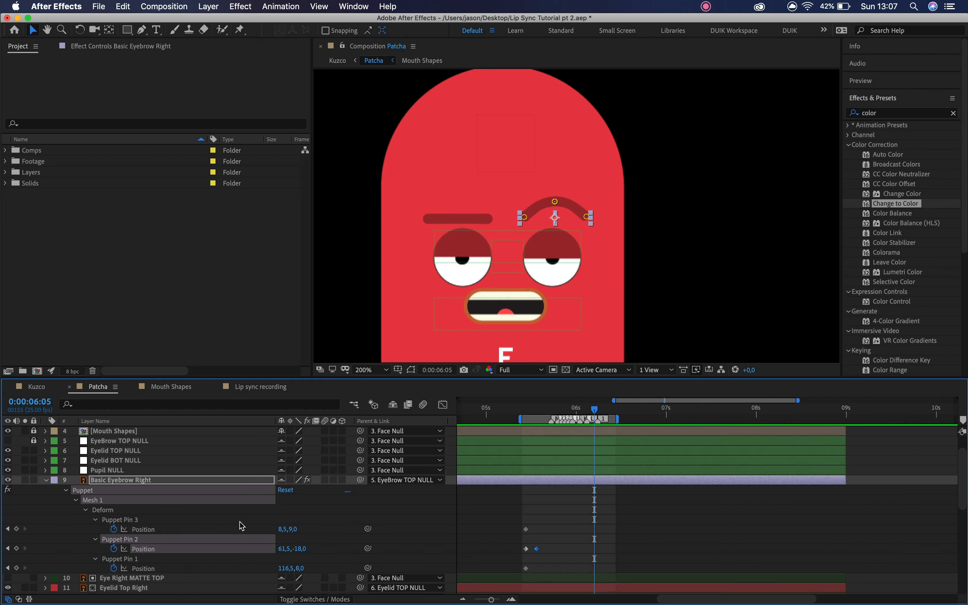
# Collapse the properties of Basic Eyebrow Left, and unlock Mouth Shapes and show its Time Remap keyframes.
pyautogui.scroll(-10, 242, 526)
pyautogui.scroll(-1, 242, 526)
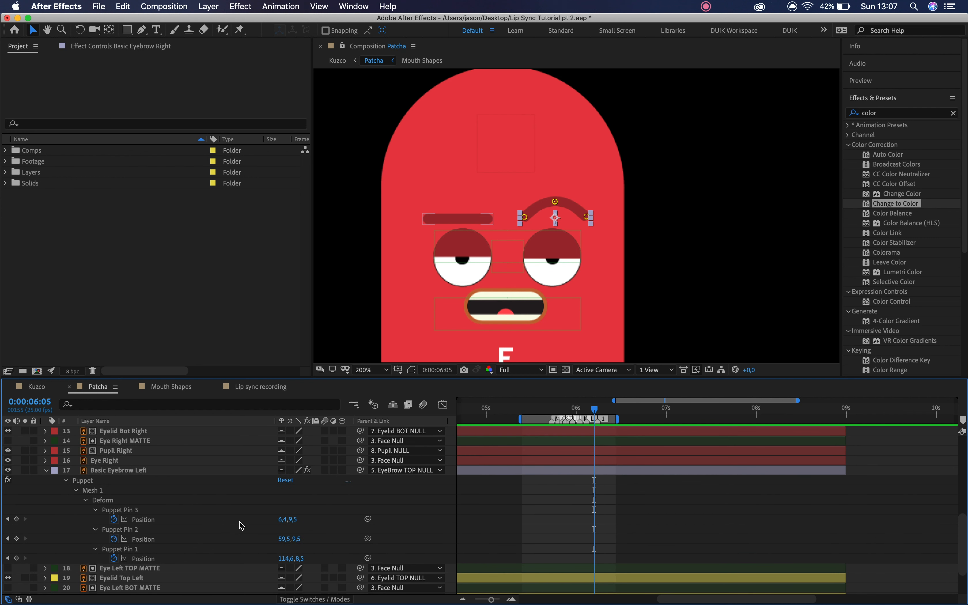
pyautogui.click(47, 472)
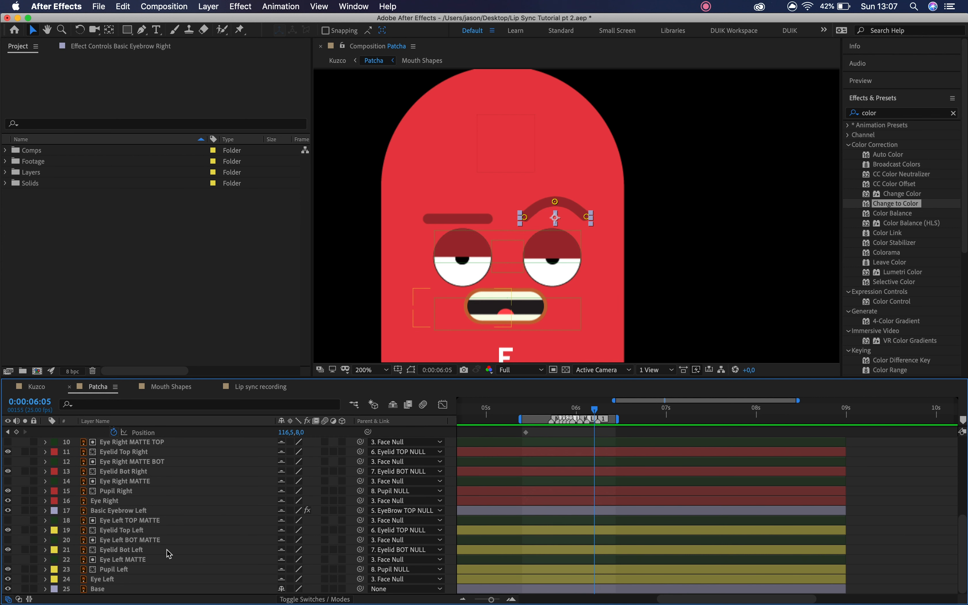
pyautogui.scroll(12, 164, 555)
pyautogui.scroll(2, 376, 463)
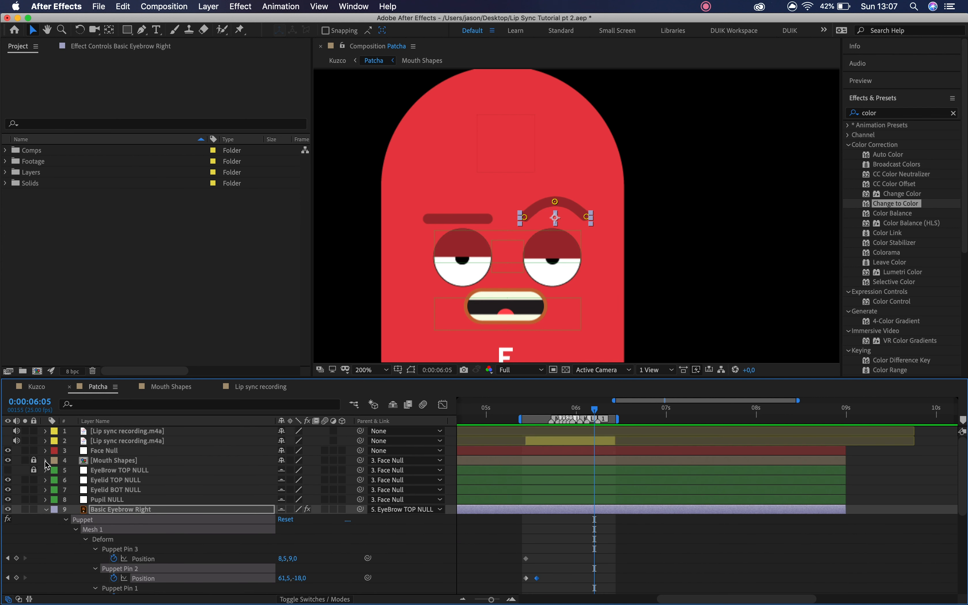
pyautogui.click(126, 464)
pyautogui.press('u')
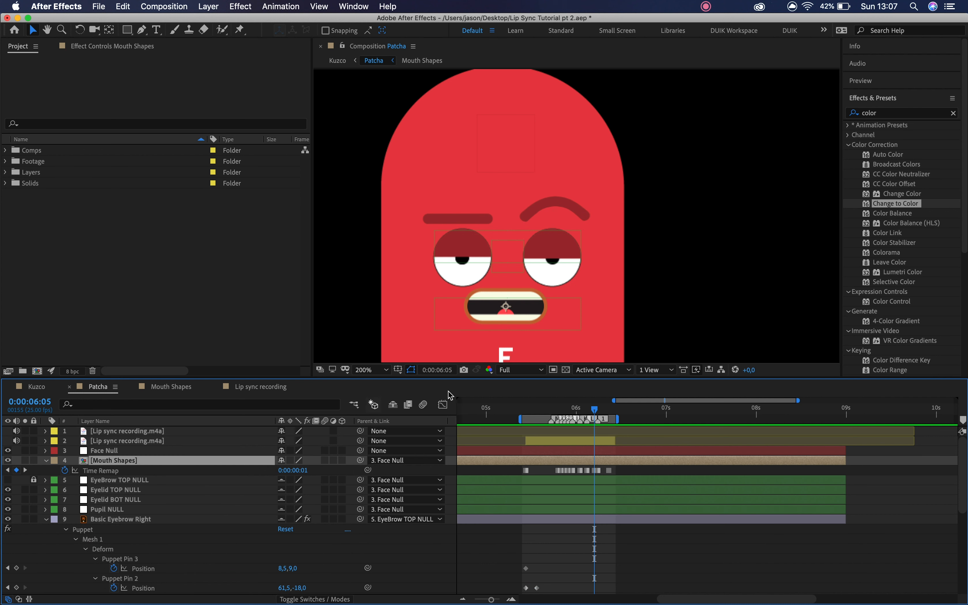
# Move Puppet Pin 2's raised keyframe to 0:00:05:13 and preview from 0:00:05:11.
pyautogui.click(527, 413)
pyautogui.moveTo(514, 565); pyautogui.dragTo(534, 589)
pyautogui.click(542, 580)
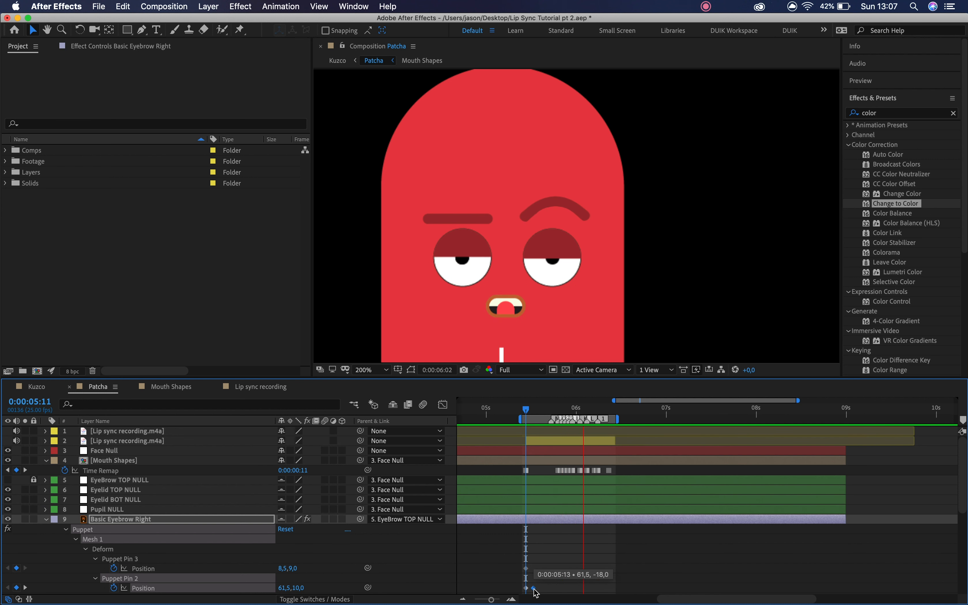
pyautogui.press('space')
# Shift all pin keyframes of Basic Eyebrow Right to start at 0:00:05:20 and preview against the mouth movement.
pyautogui.moveTo(511, 547); pyautogui.dragTo(547, 595)
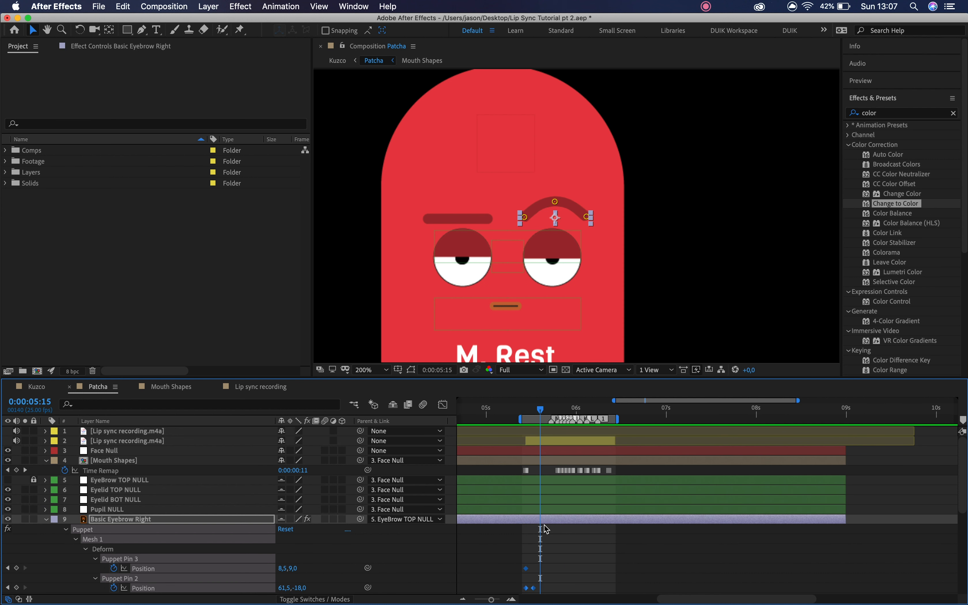
pyautogui.moveTo(544, 415); pyautogui.dragTo(564, 416)
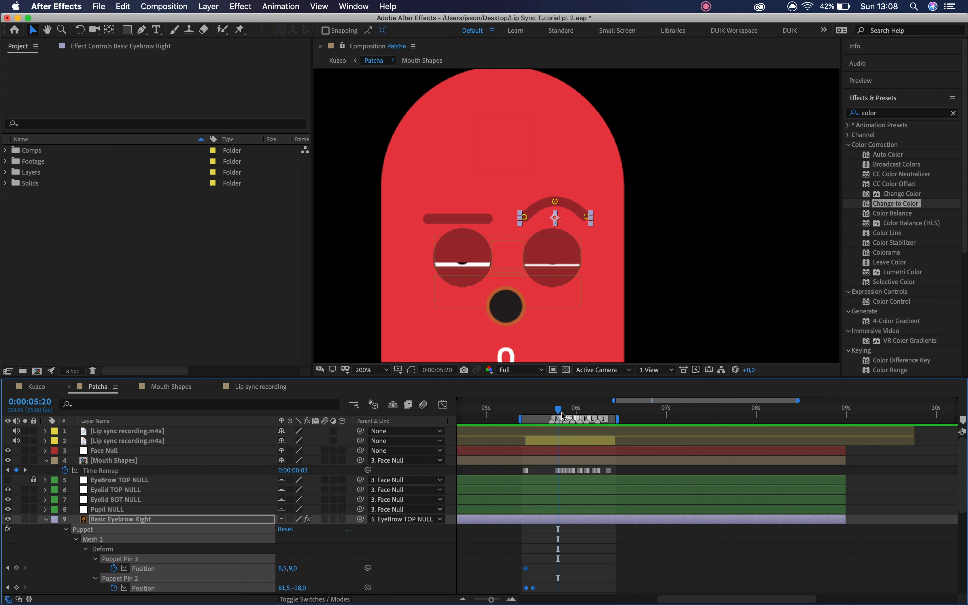
pyautogui.moveTo(527, 569); pyautogui.dragTo(559, 572)
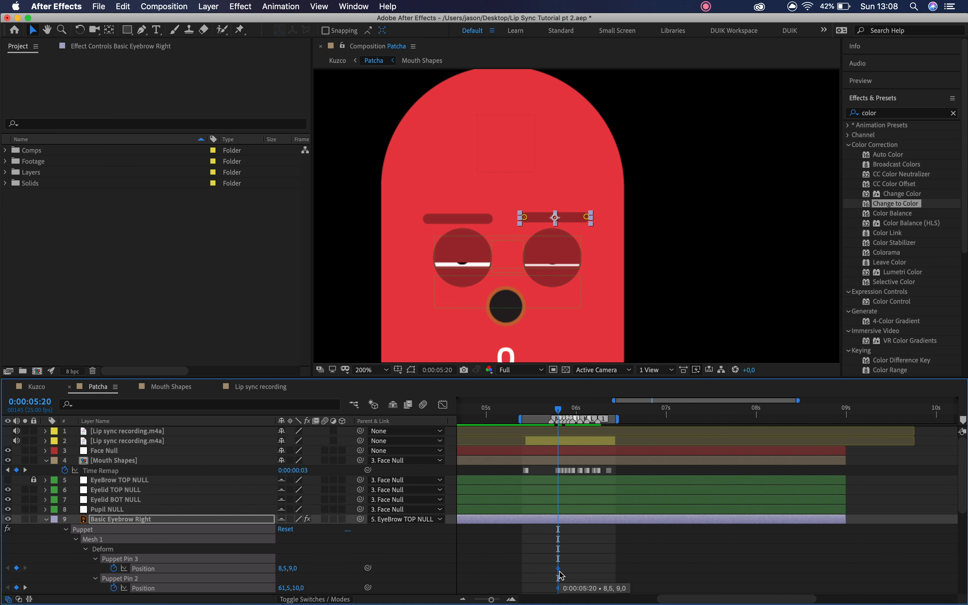
pyautogui.click(528, 415)
pyautogui.press('space')
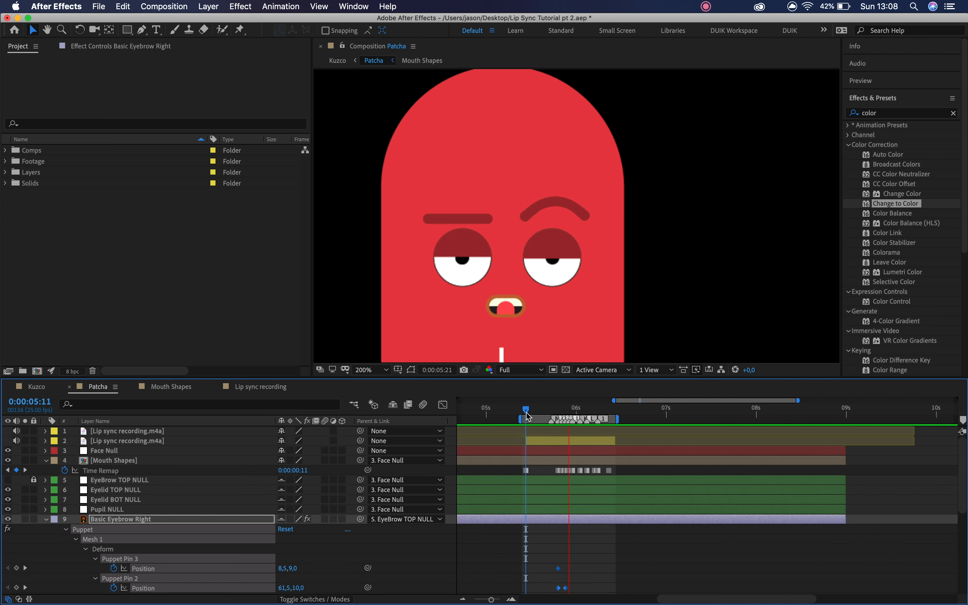
# Shift the selected eyebrow pin keyframes two frames earlier, to start at 0:00:05:18, and preview from 0:00:05:13.
pyautogui.moveTo(527, 415); pyautogui.dragTo(555, 418)
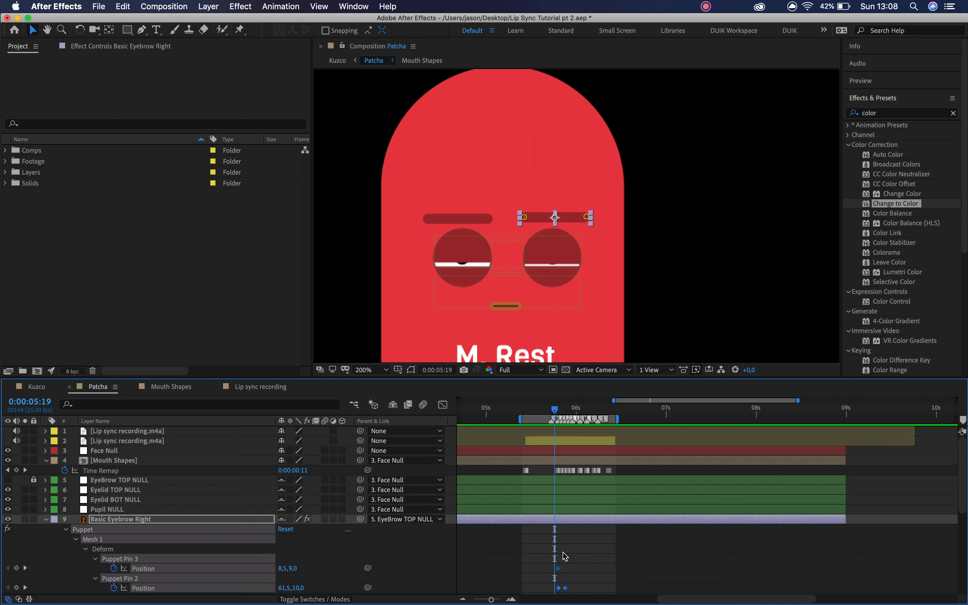
pyautogui.press('pagedown')
pyautogui.moveTo(567, 591); pyautogui.dragTo(559, 591)
pyautogui.moveTo(557, 410); pyautogui.dragTo(536, 415)
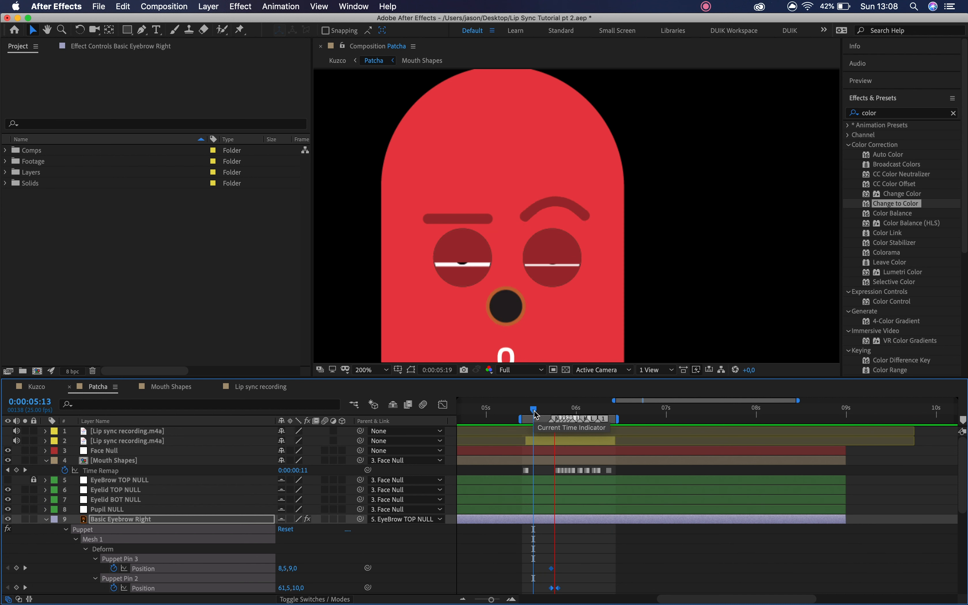
pyautogui.press('space')
# Deselect the eyebrow layer and switch to the Kuzco composition.
pyautogui.press('z')
pyautogui.keyDown('alt'); pyautogui.click(616, 258); pyautogui.keyUp('alt')
pyautogui.press('space')
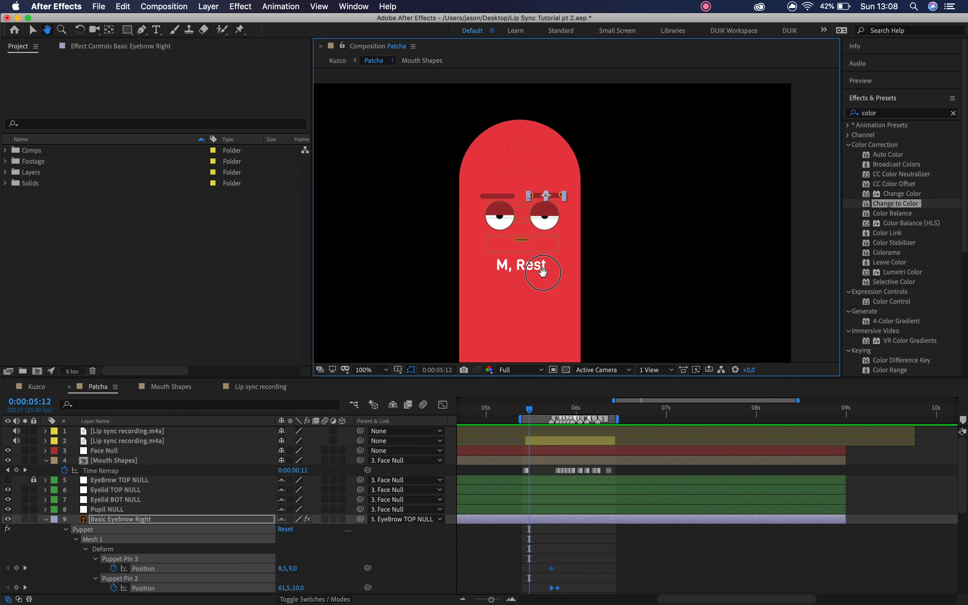
pyautogui.moveTo(543, 271); pyautogui.dragTo(523, 265)
pyautogui.press('v')
pyautogui.click(798, 243)
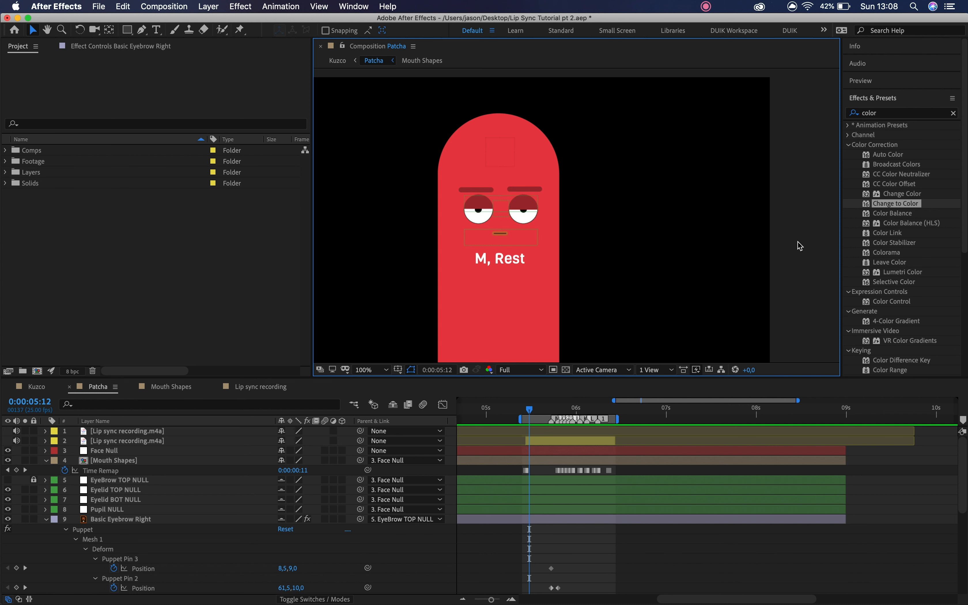
pyautogui.click(36, 386)
pyautogui.click(190, 560)
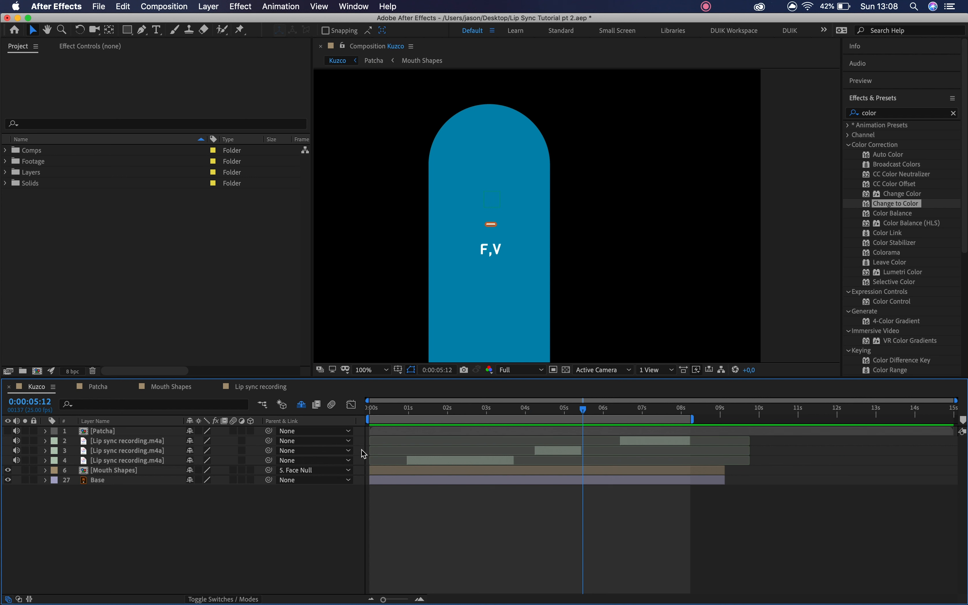
# Go to the end of the first voice clip at 0:00:03:17 and make the Patcha layer visible.
pyautogui.moveTo(513, 414); pyautogui.dragTo(509, 415)
pyautogui.press('space')
pyautogui.moveTo(510, 415); pyautogui.dragTo(514, 412)
pyautogui.click(516, 411)
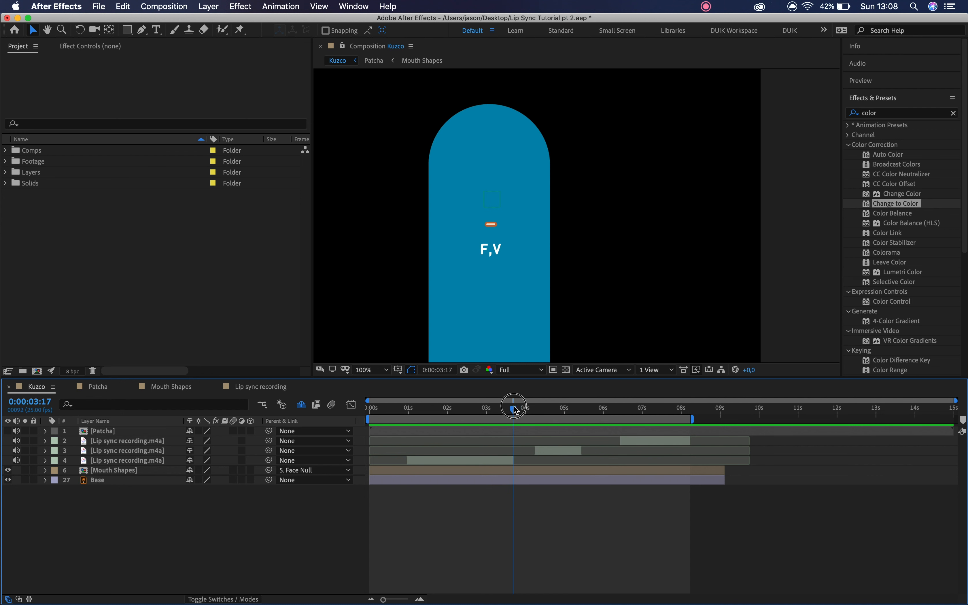
pyautogui.click(136, 434)
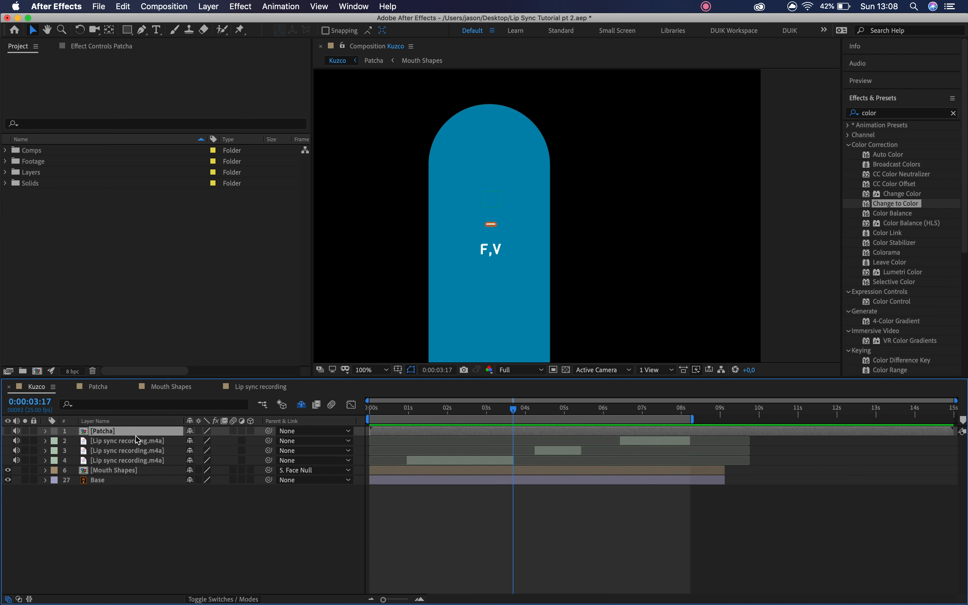
pyautogui.click(8, 431)
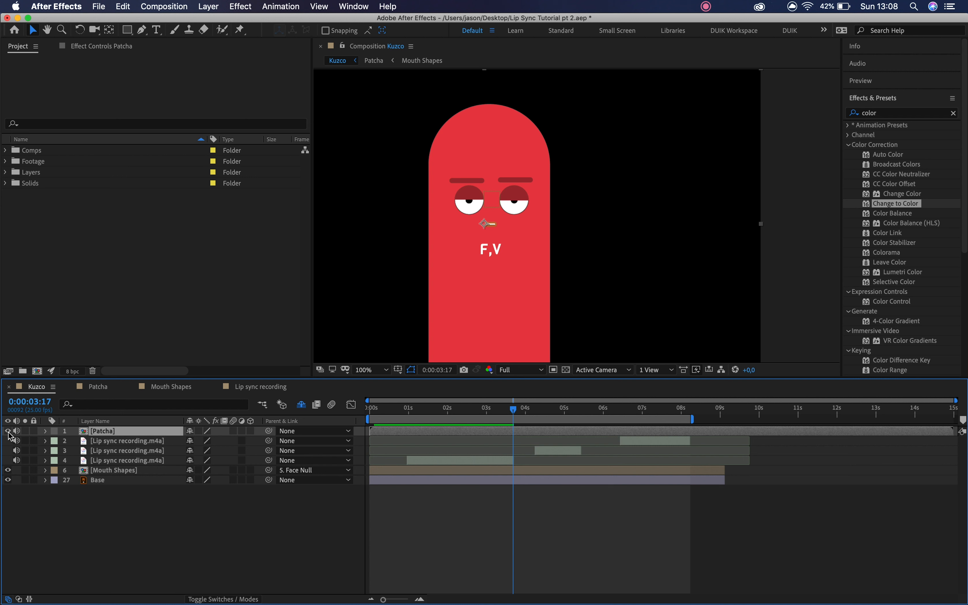
# Split the Patcha layer at 0:00:03:17 and delete the segment before it.
pyautogui.press('super+shift+d')
pyautogui.click(500, 442)
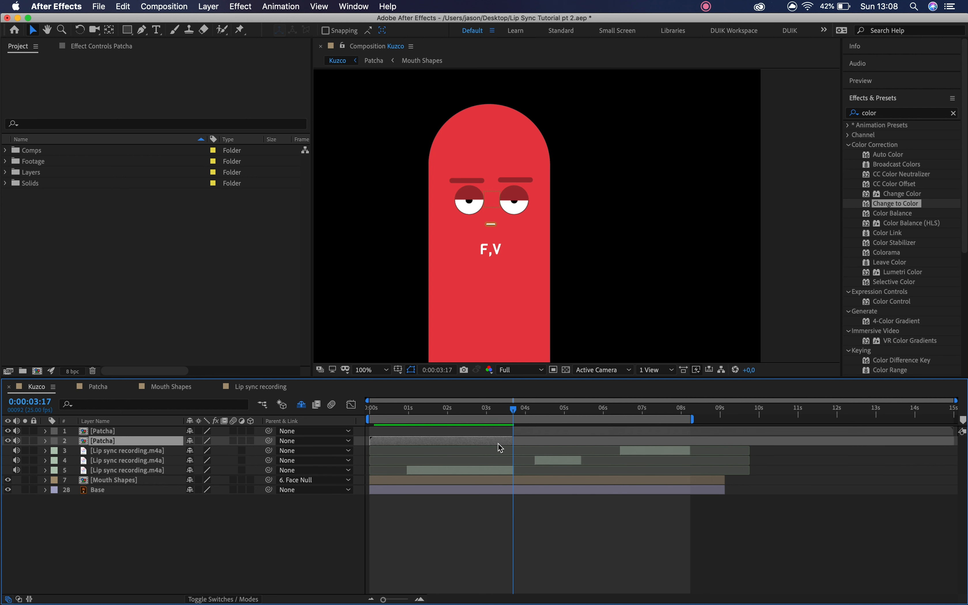
pyautogui.press('Delete')
# Split the Patcha layer at 0:00:04:06 and 0:00:05:11, and delete the segment in between.
pyautogui.click(523, 410)
pyautogui.moveTo(526, 414); pyautogui.dragTo(535, 412)
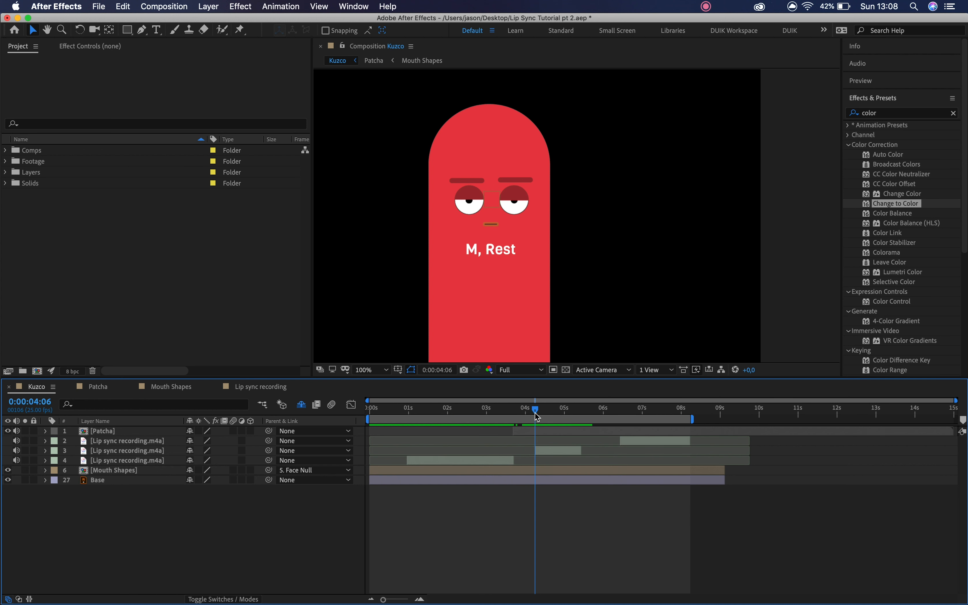
pyautogui.click(543, 434)
pyautogui.press('super+shift+d')
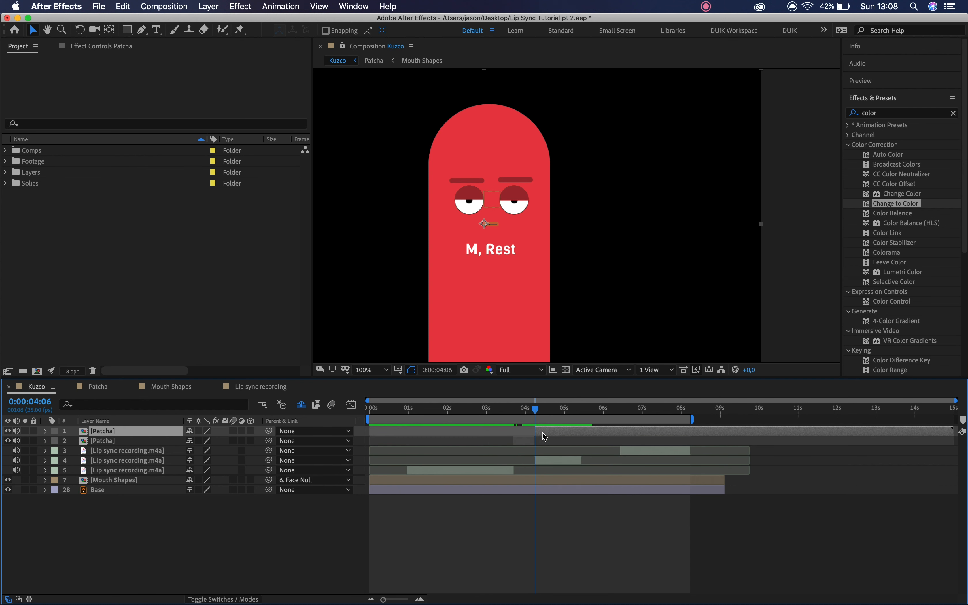
pyautogui.moveTo(536, 410); pyautogui.dragTo(584, 416)
pyautogui.press('super+shift+d')
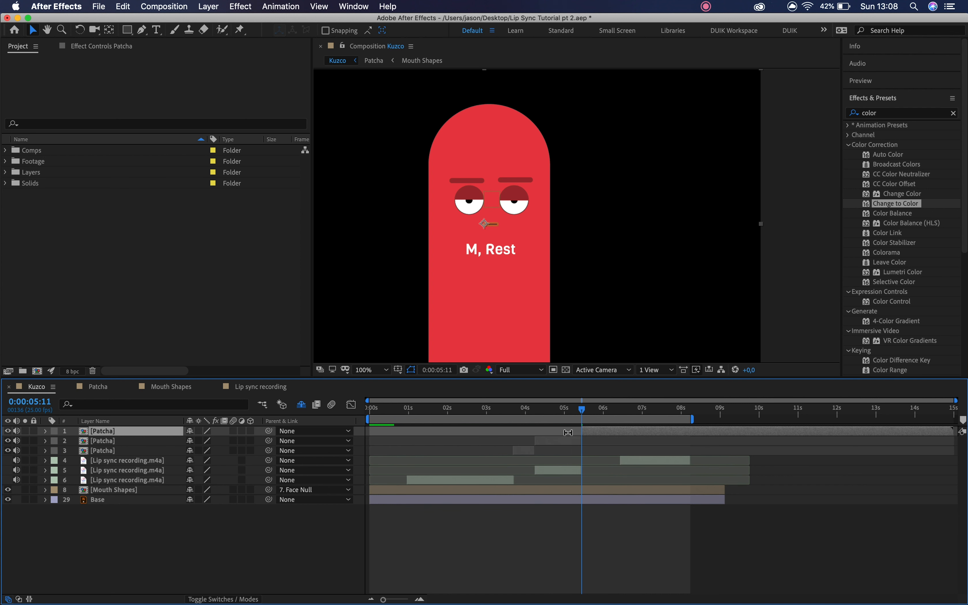
pyautogui.click(570, 445)
pyautogui.press('Delete')
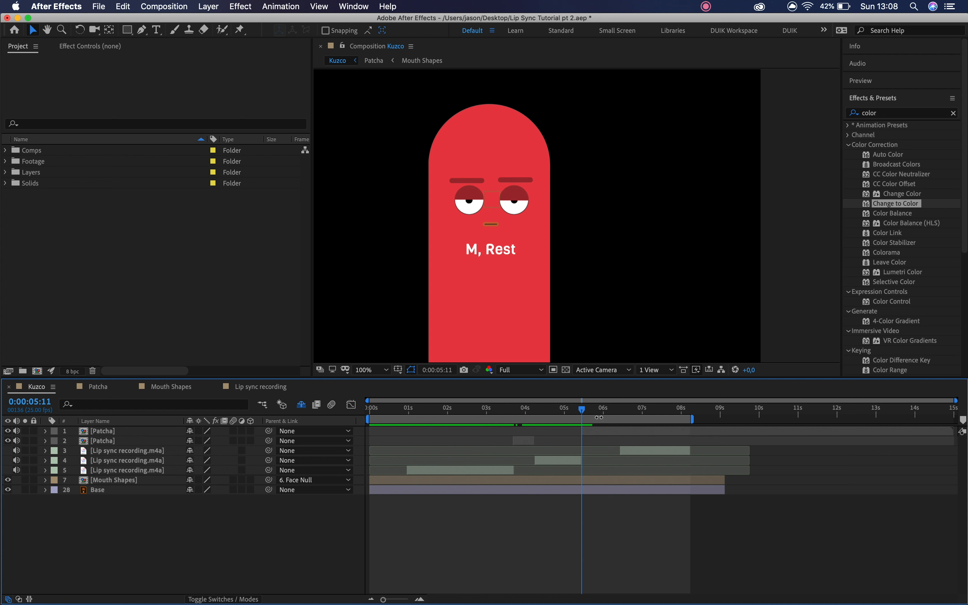
# Split the last Patcha segment at 0:00:06:11 and delete everything after it.
pyautogui.moveTo(608, 415); pyautogui.dragTo(620, 412)
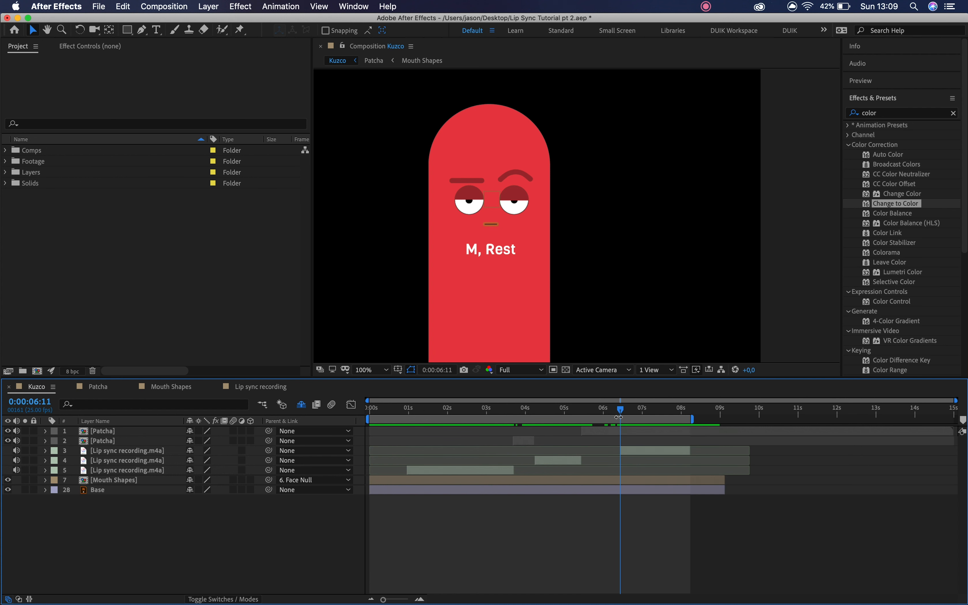
pyautogui.click(614, 436)
pyautogui.press('super+shift+d')
pyautogui.press('Delete')
# Preview the cuts between the two characters from 0:00:03:10 and return to the first cut.
pyautogui.click(504, 412)
pyautogui.press('space')
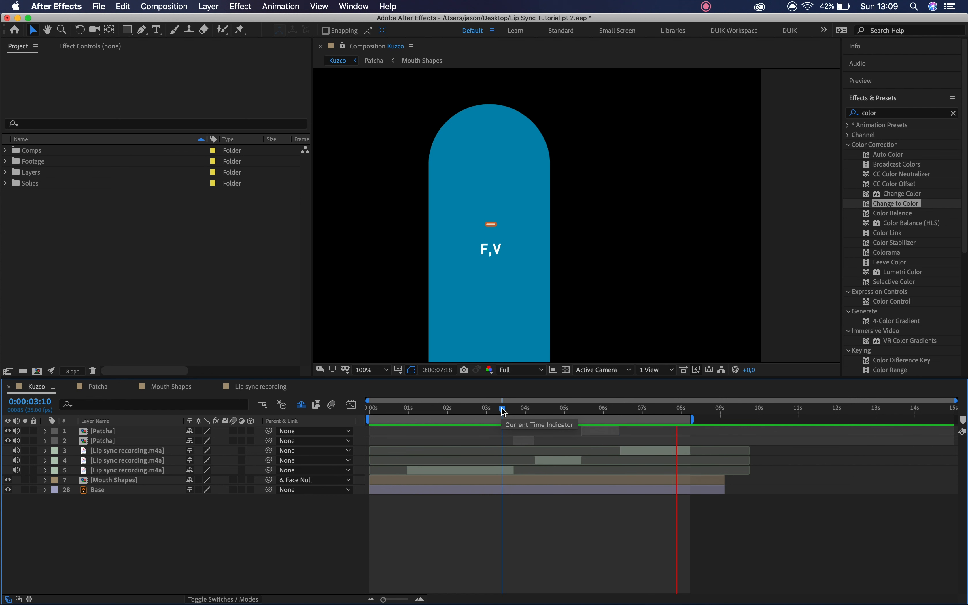
pyautogui.moveTo(513, 409)
pyautogui.mouseDown()
pyautogui.moveTo(528, 413)
pyautogui.moveTo(500, 413)
pyautogui.moveTo(523, 412)
pyautogui.moveTo(516, 415)
pyautogui.mouseUp()
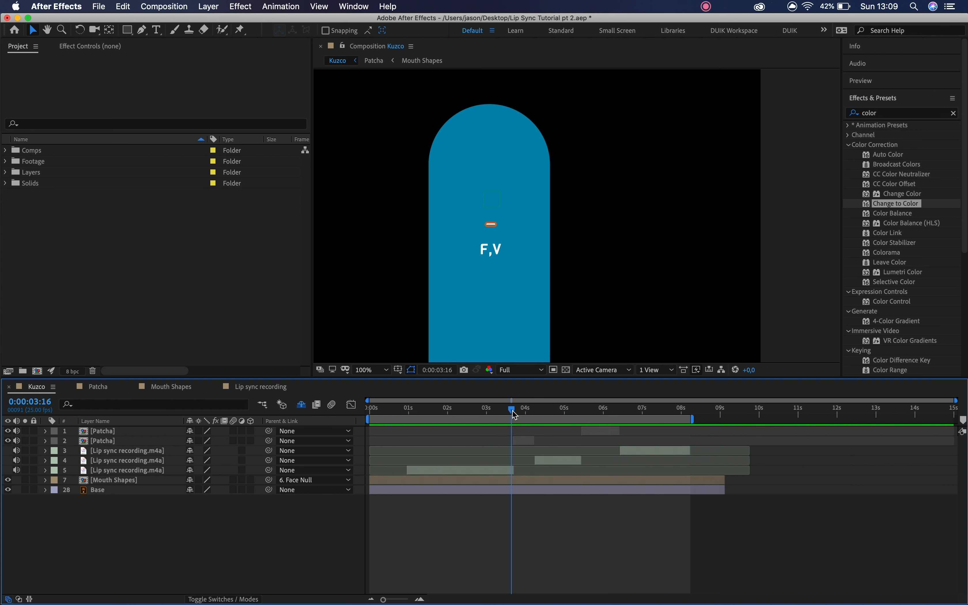